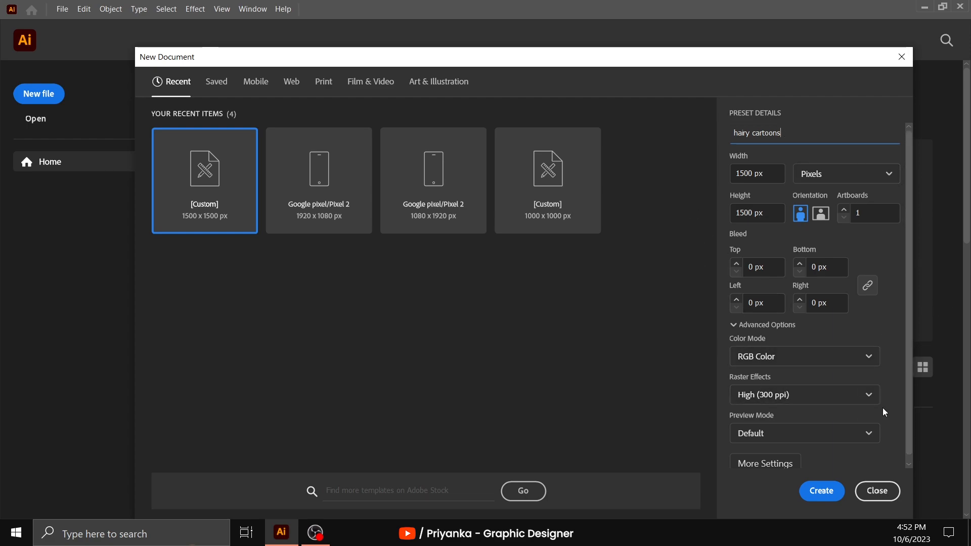
- Create the 1500 x 1500 px RGB document named "hairy cartoons" with 300 ppi raster effects
{"action": "left_click", "coordinate": [821, 497]}
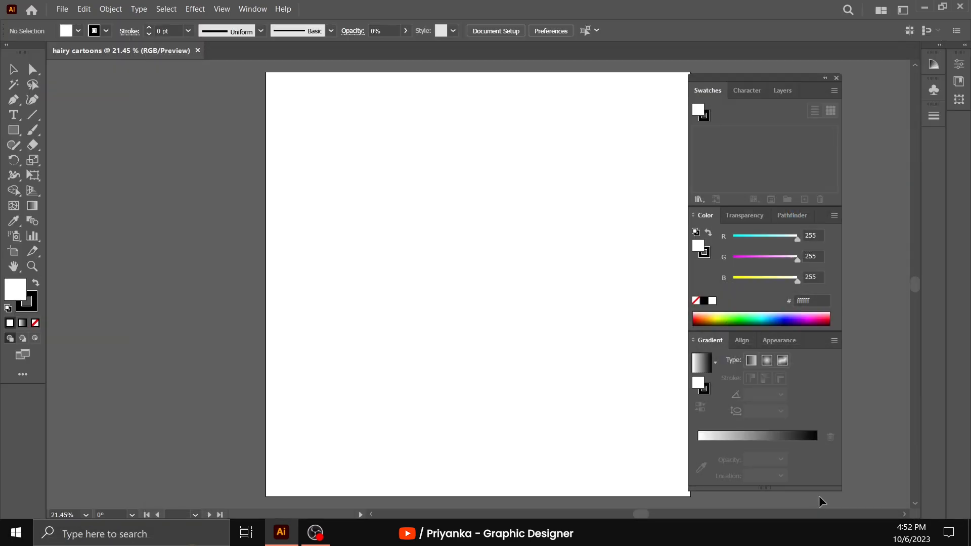
{"action": "scroll", "coordinate": [530, 285], "scroll_direction": "right", "scroll_amount": 2}
{"action": "scroll", "coordinate": [529, 291], "scroll_direction": "right", "scroll_amount": 1}
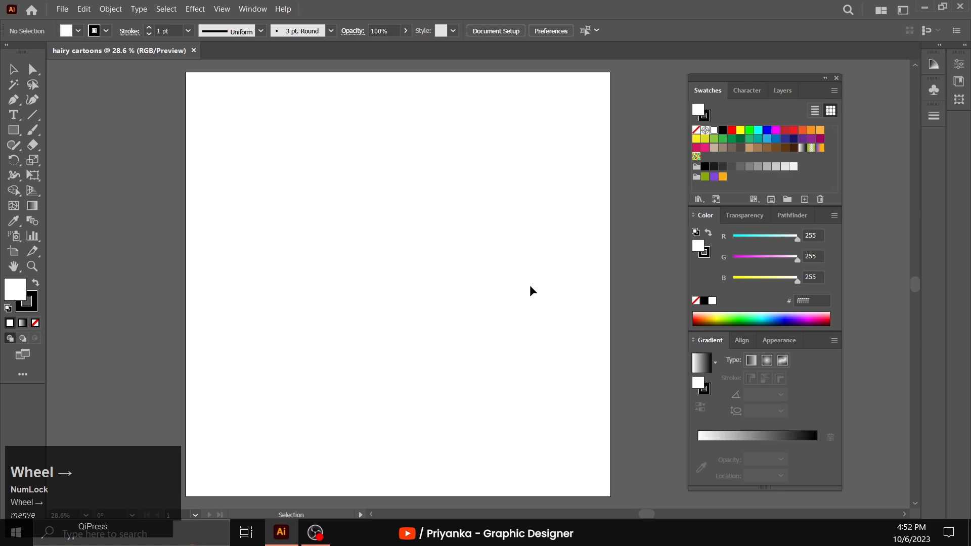
{"action": "scroll", "coordinate": [529, 290], "scroll_direction": "left", "scroll_amount": 2}
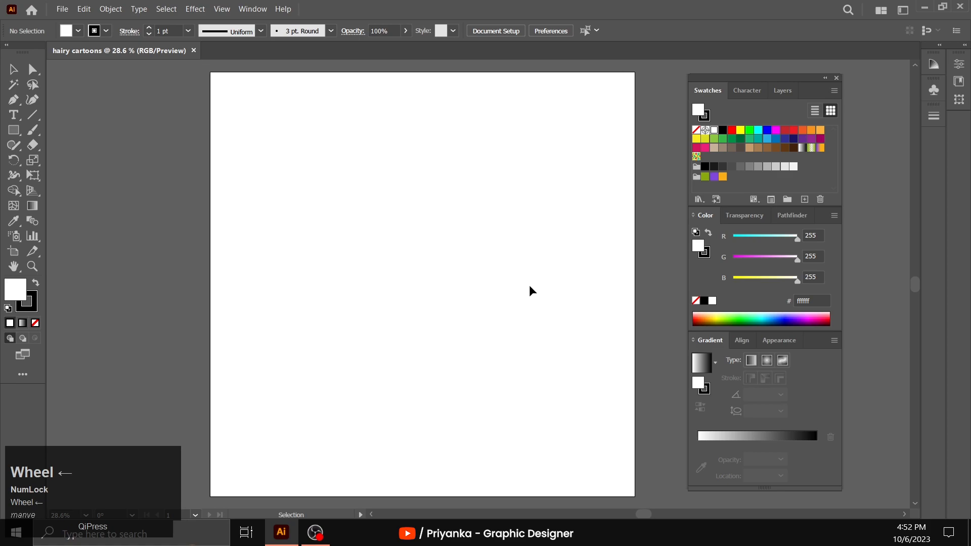
- Create a 40-point star on the artboard with radius 1 of 25 px and radius 2 of 50 px
{"action": "left_click", "coordinate": [17, 136]}
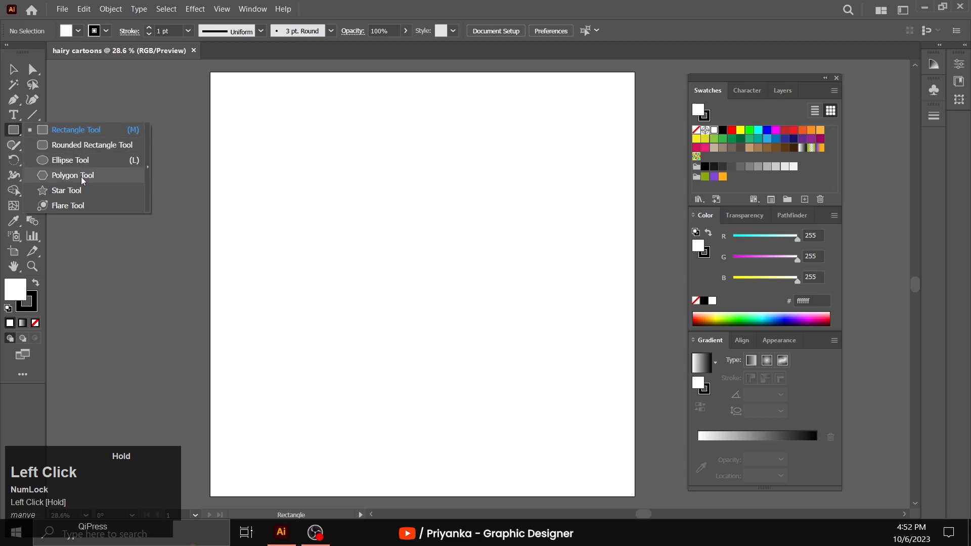
{"action": "left_click", "coordinate": [82, 191]}
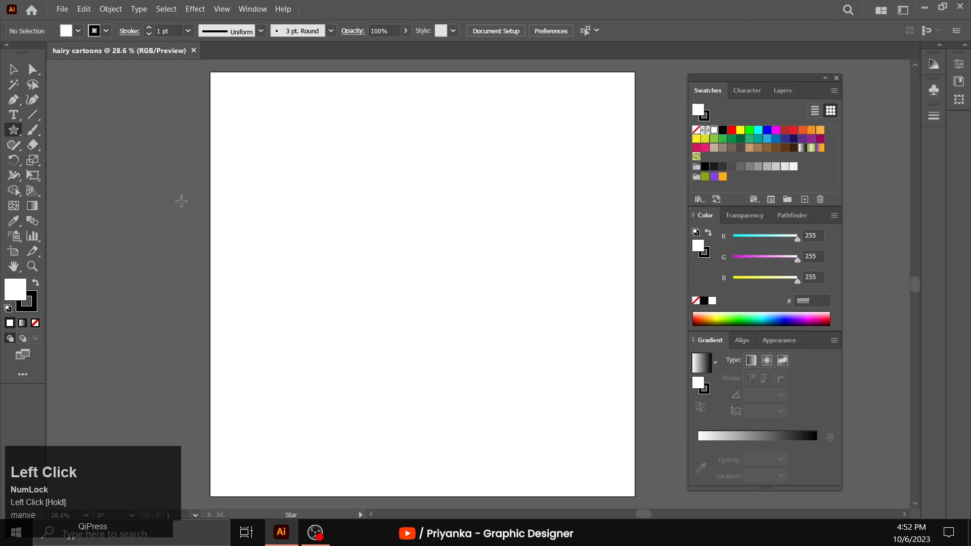
{"action": "left_click", "coordinate": [397, 229]}
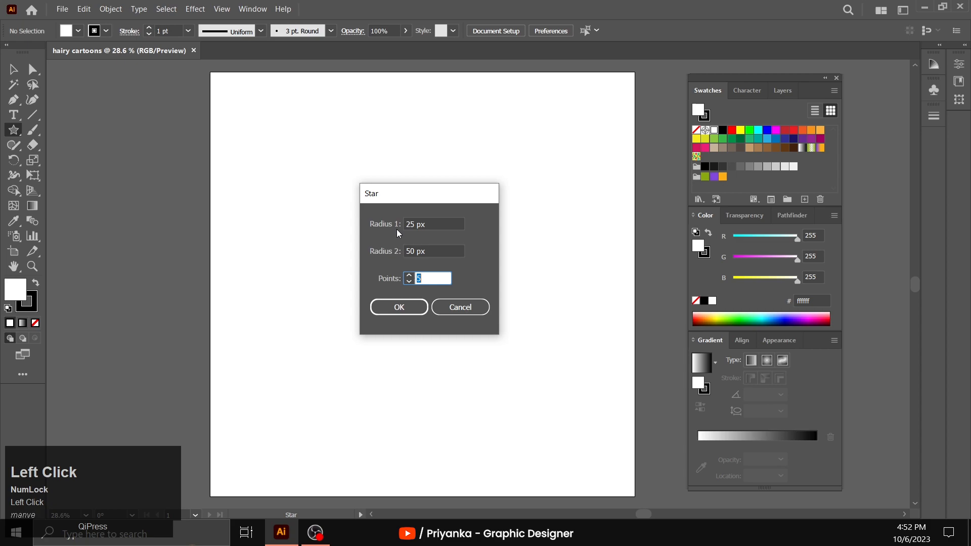
{"action": "type", "text": "50"}
{"action": "left_click", "coordinate": [399, 307]}
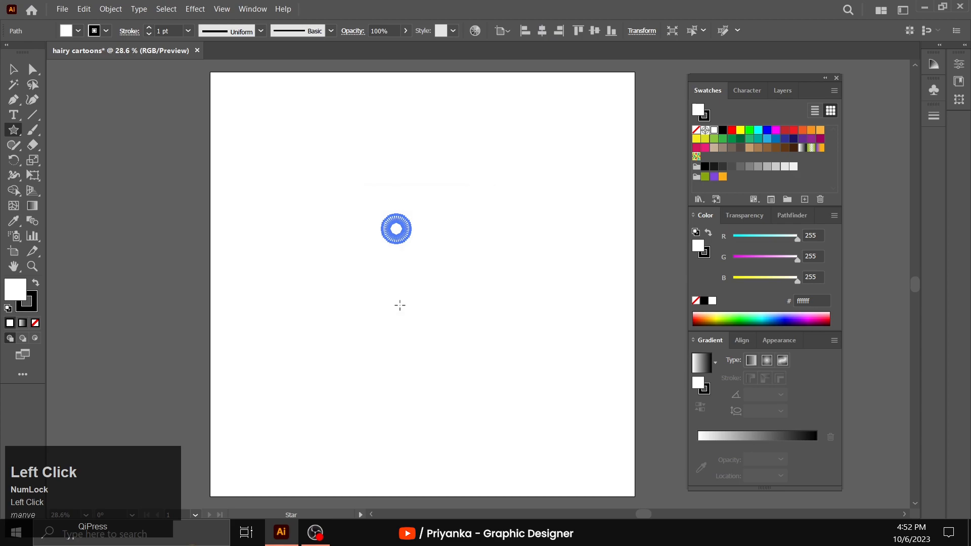
- Enlarge the star to about half the artboard's width, move it to the artboard's centre and remove its stroke
{"action": "key", "text": "v"}
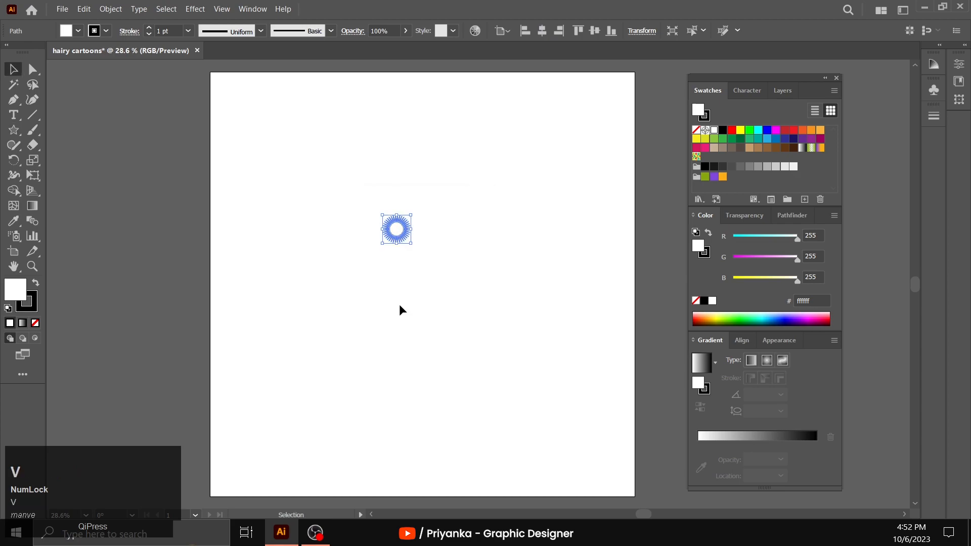
{"action": "left_click", "coordinate": [410, 243]}
{"action": "left_click_drag", "start_coordinate": [411, 243], "coordinate": [598, 432]}
{"action": "left_click_drag", "start_coordinate": [537, 325], "coordinate": [477, 289]}
{"action": "left_click", "coordinate": [33, 307]}
{"action": "left_click", "coordinate": [38, 322]}
{"action": "left_click", "coordinate": [22, 285]}
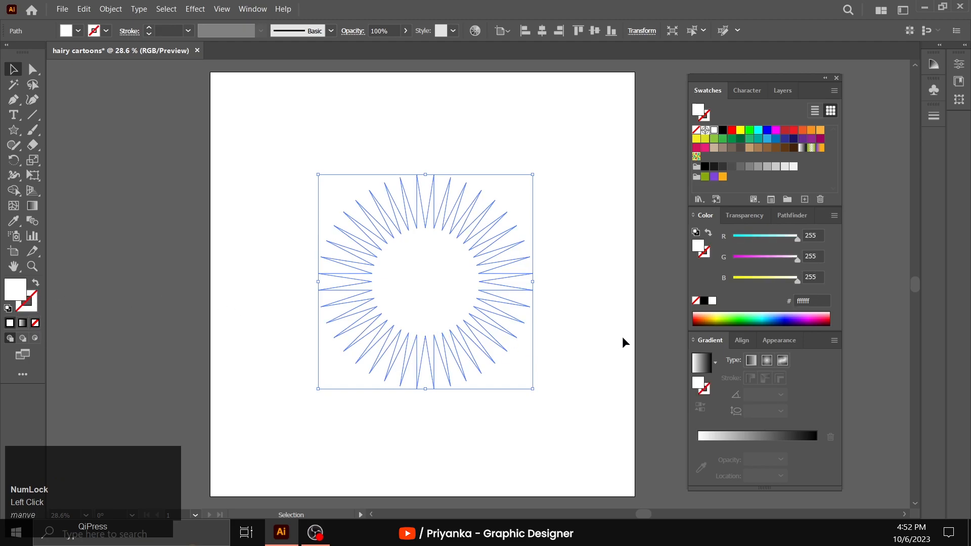
- Fill the star with a radial gradient and reverse it so black is at the centre and white at the tips
{"action": "left_click", "coordinate": [252, 9]}
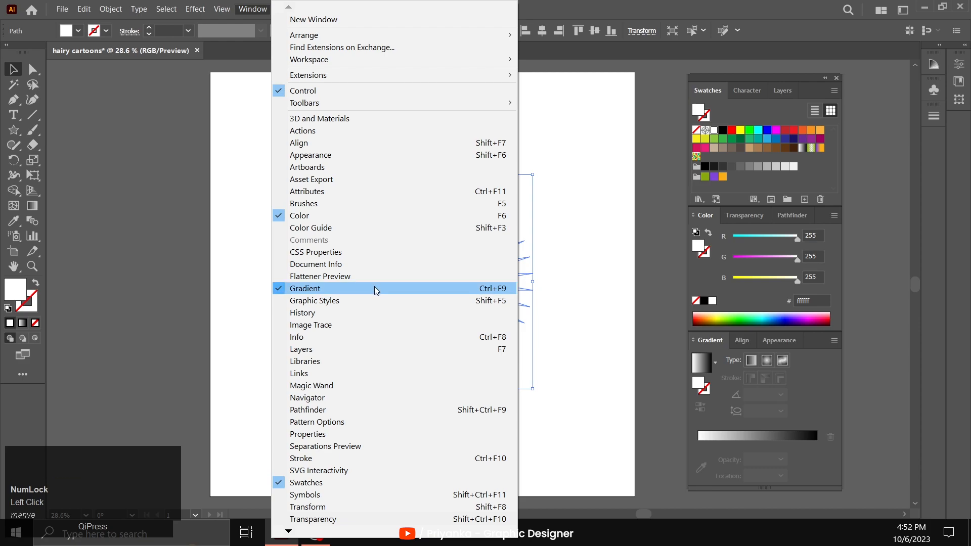
{"action": "left_click", "coordinate": [719, 335]}
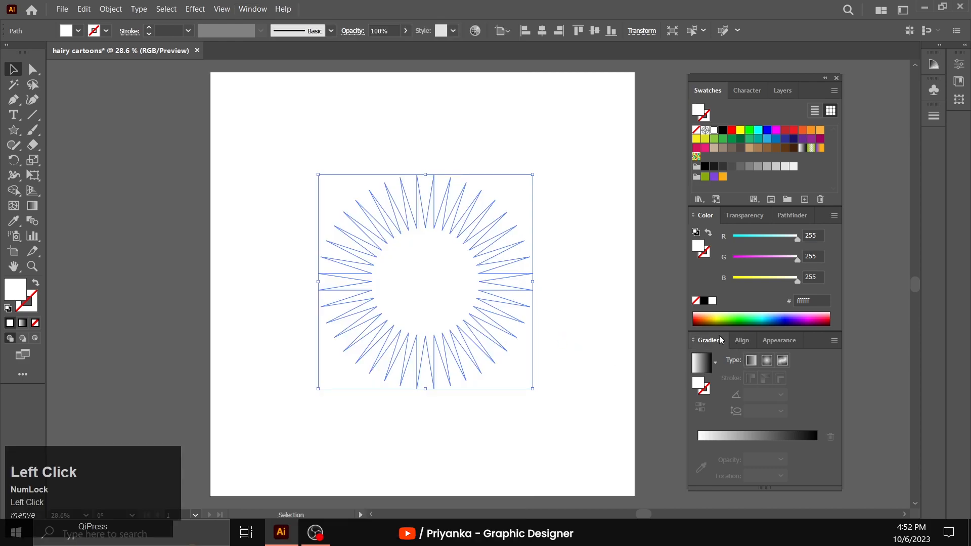
{"action": "left_click", "coordinate": [705, 369]}
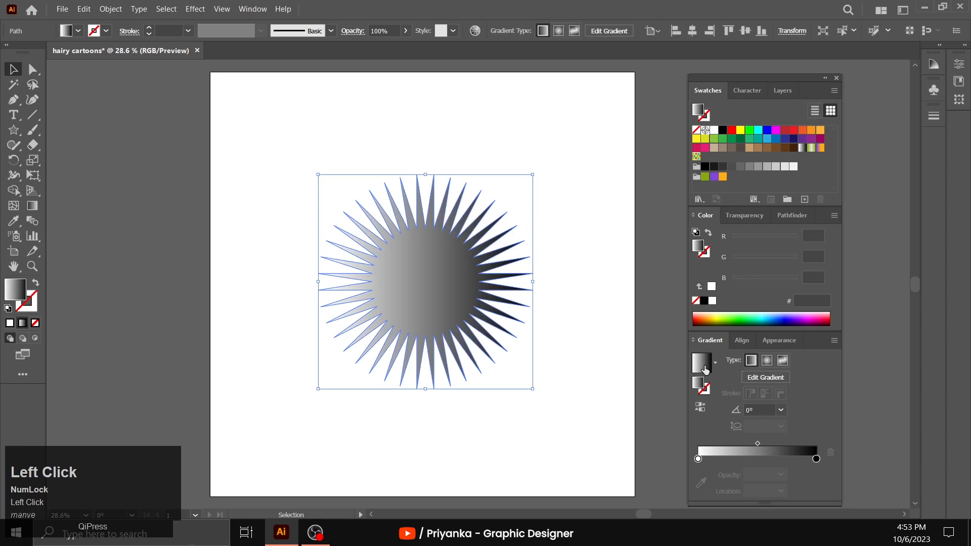
{"action": "left_click", "coordinate": [767, 360]}
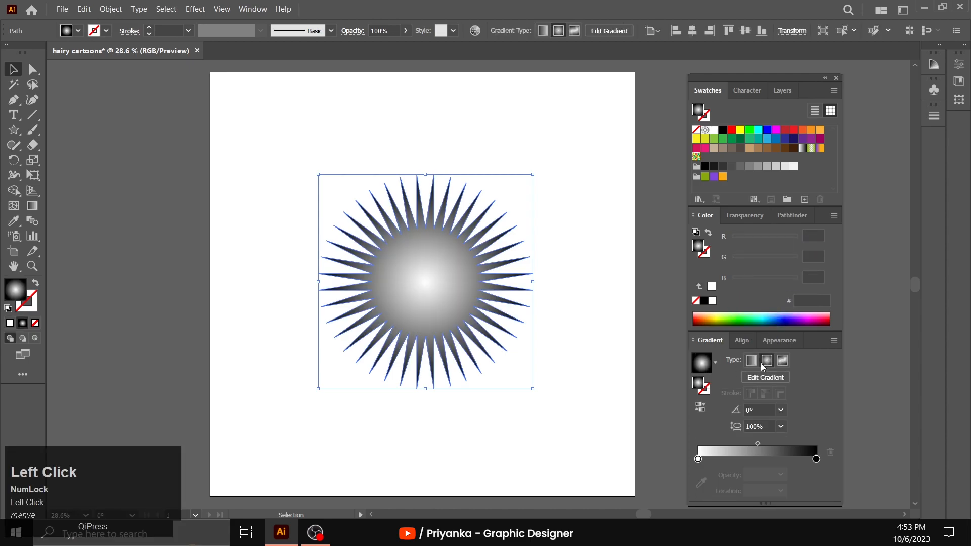
{"action": "left_click", "coordinate": [702, 409]}
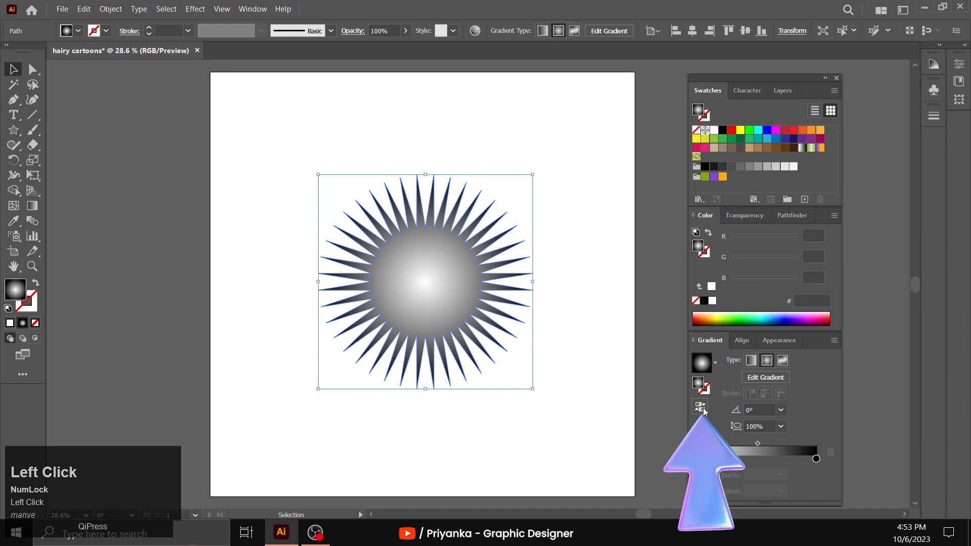
{"action": "left_click", "coordinate": [573, 307]}
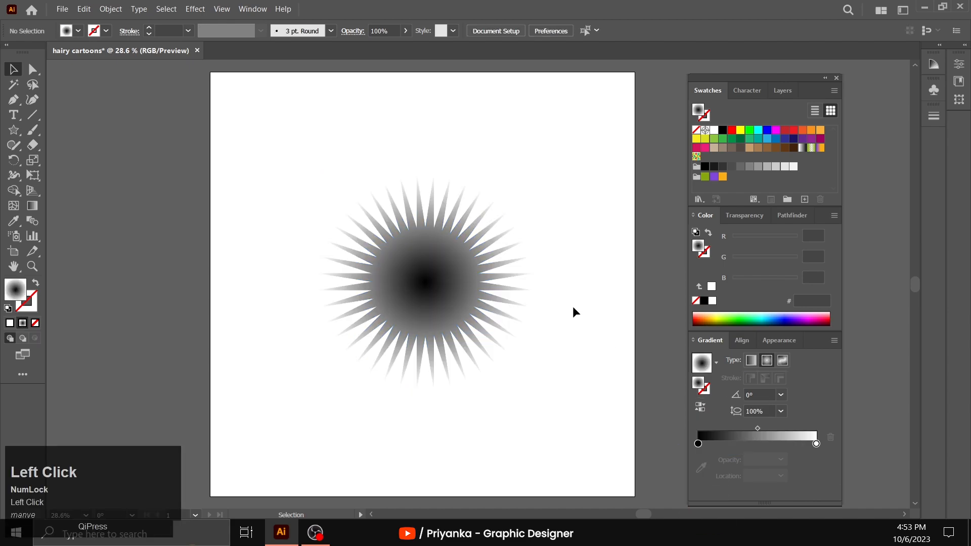
{"action": "left_click", "coordinate": [458, 291]}
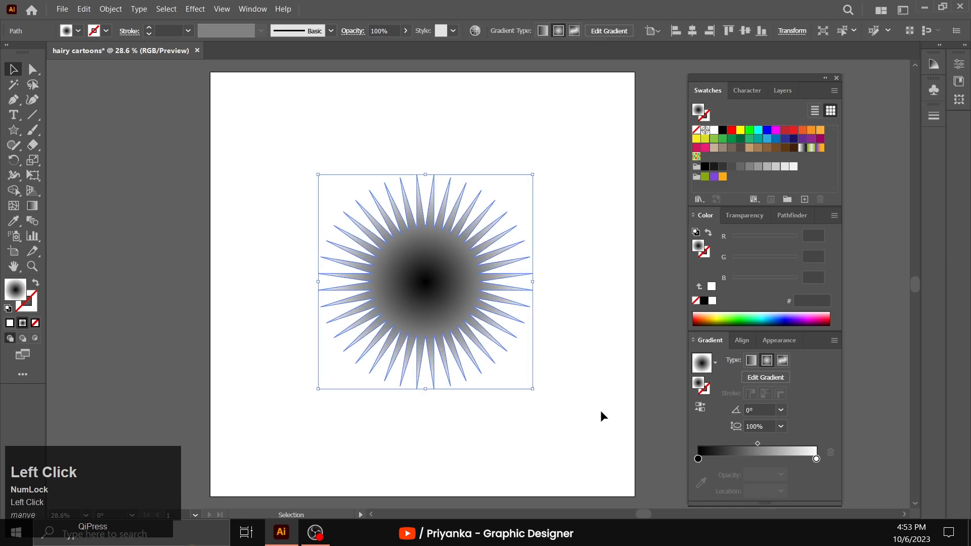
- Add a middle colour stop to the star's gradient and place it at about 77%
{"action": "left_click", "coordinate": [698, 459]}
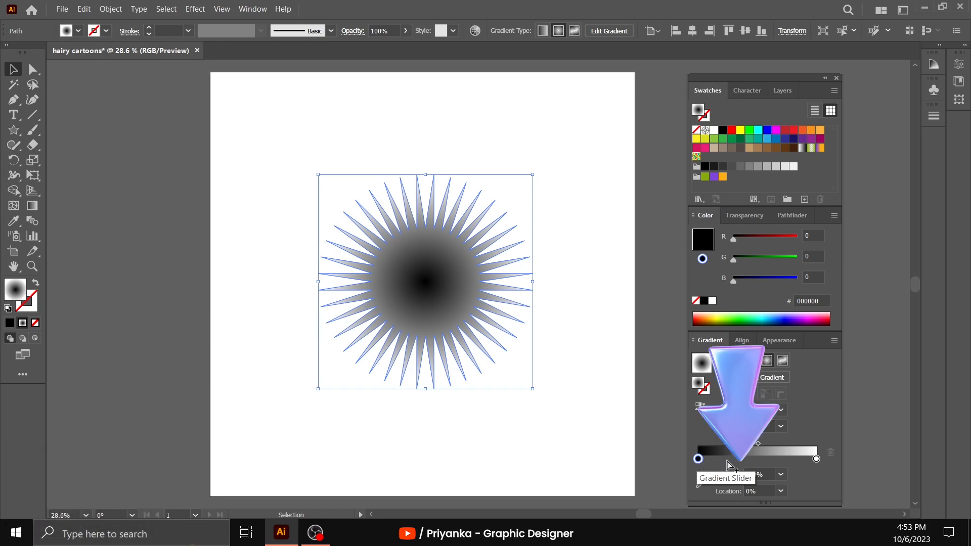
{"action": "left_click", "coordinate": [728, 461]}
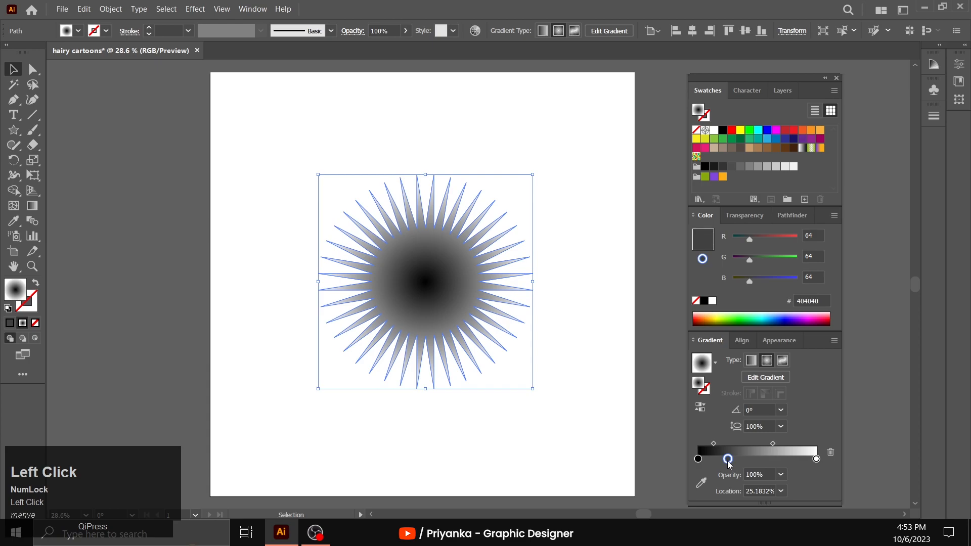
{"action": "left_click_drag", "start_coordinate": [728, 465], "coordinate": [792, 468]}
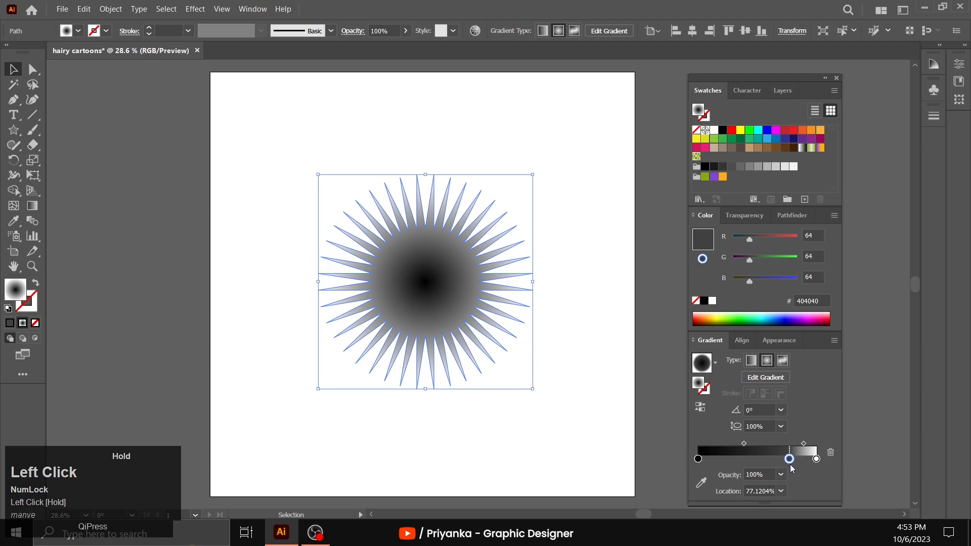
{"action": "left_click_drag", "start_coordinate": [791, 468], "coordinate": [791, 468]}
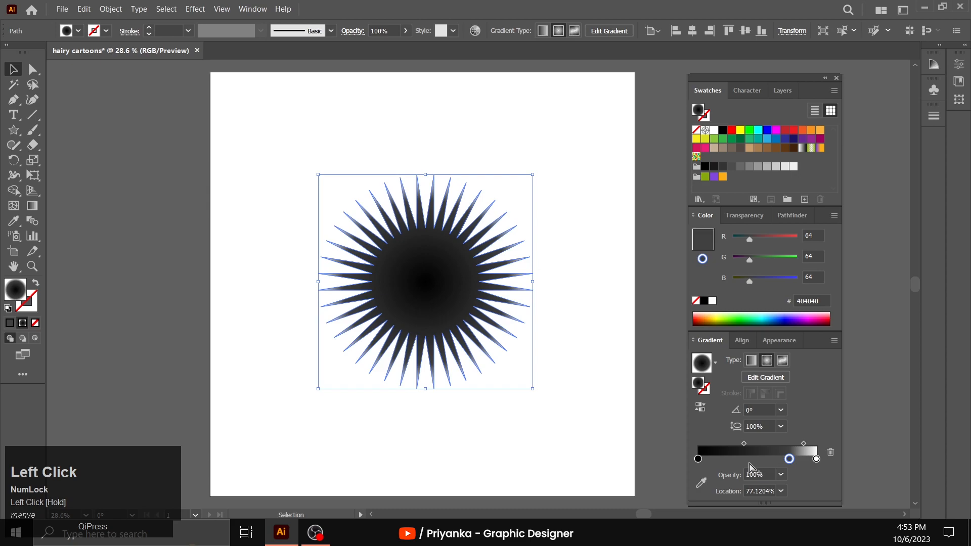
- Set the gradient's first colour stop, at 0%, to the RGB hex colour 620082
{"action": "left_click", "coordinate": [699, 460]}
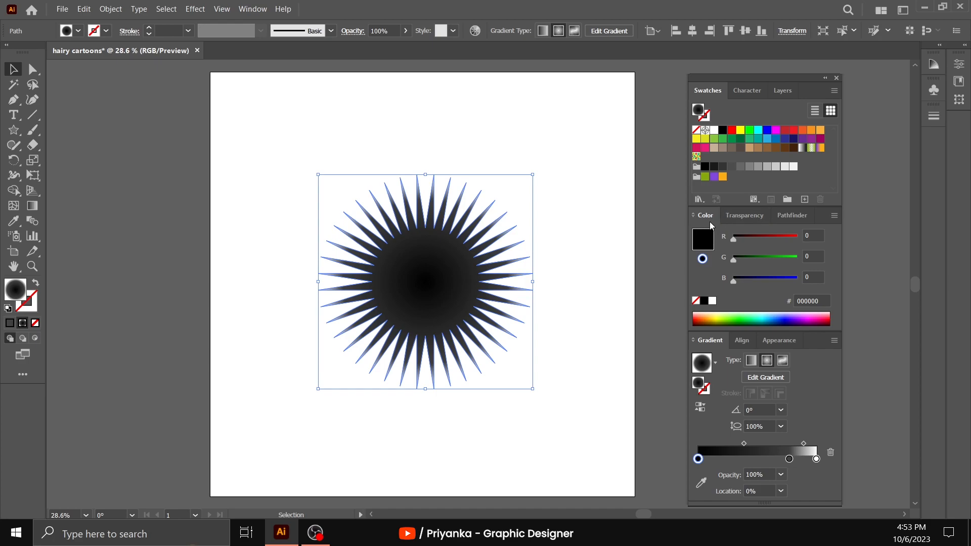
{"action": "left_click", "coordinate": [834, 217]}
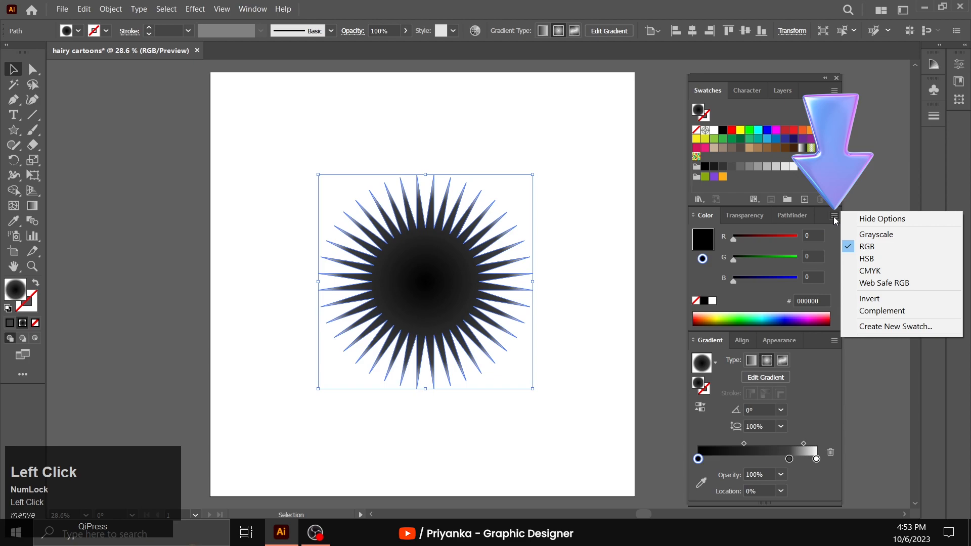
{"action": "left_click", "coordinate": [870, 248]}
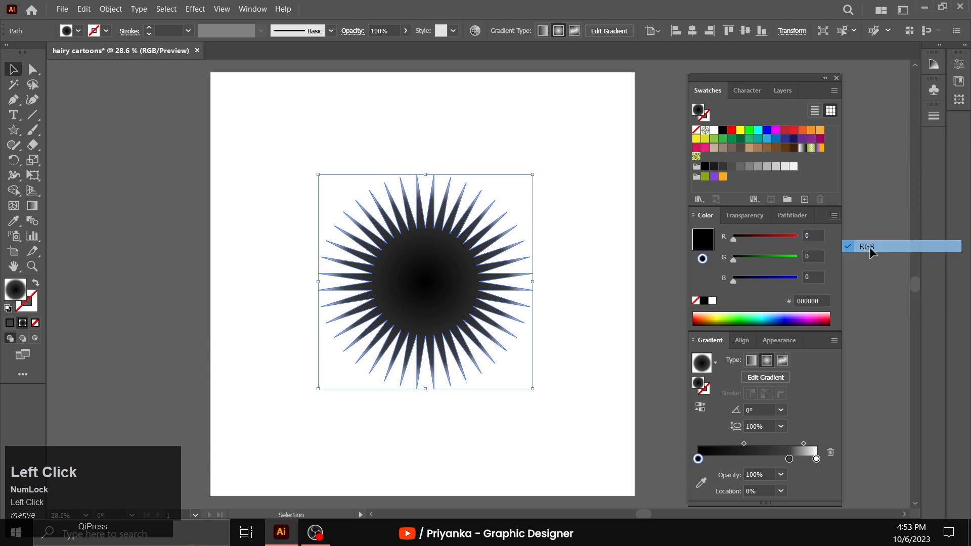
{"action": "left_click", "coordinate": [825, 300]}
{"action": "left_click_drag", "start_coordinate": [824, 300], "coordinate": [797, 310]}
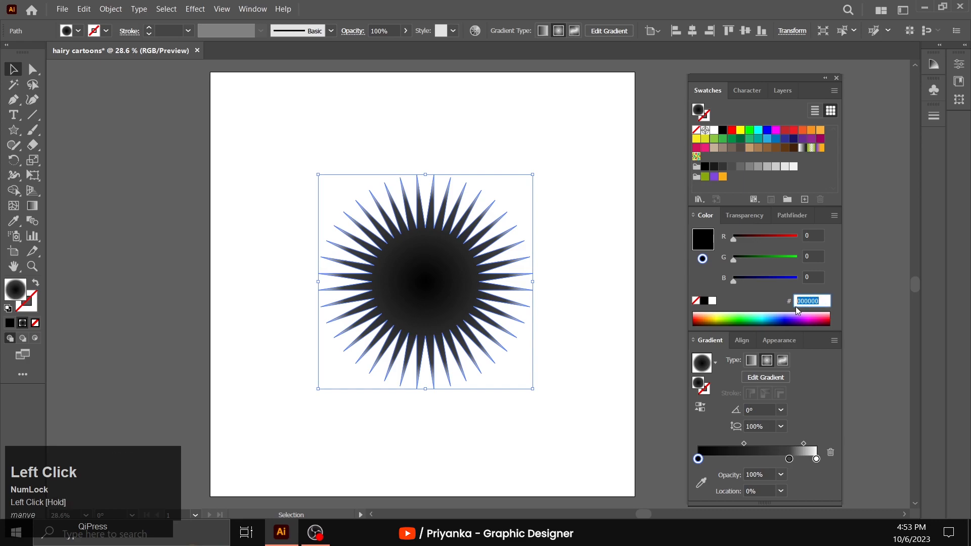
{"action": "type", "text": "620082"}
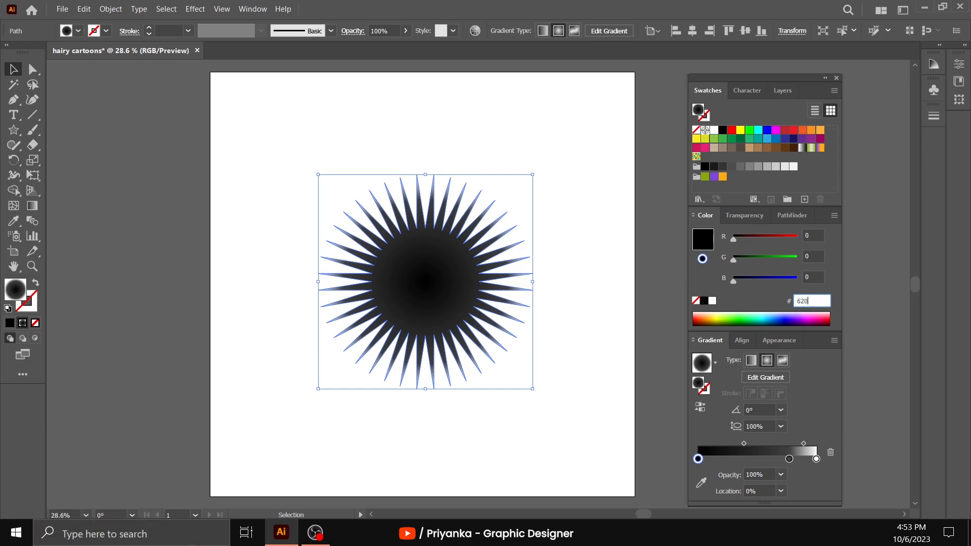
{"action": "left_click", "coordinate": [760, 293]}
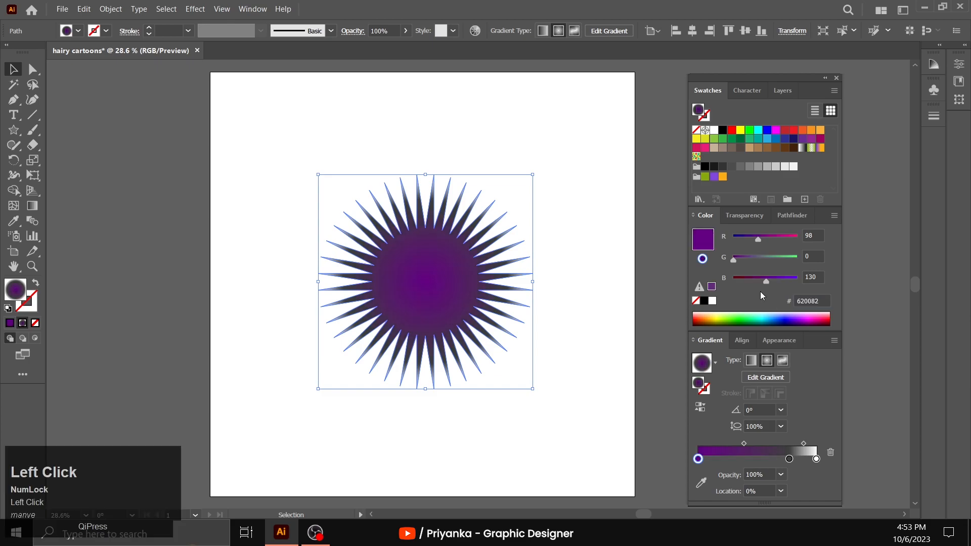
- Set the gradient's middle colour stop to hex bf00ff and deselect the star
{"action": "left_click", "coordinate": [789, 459]}
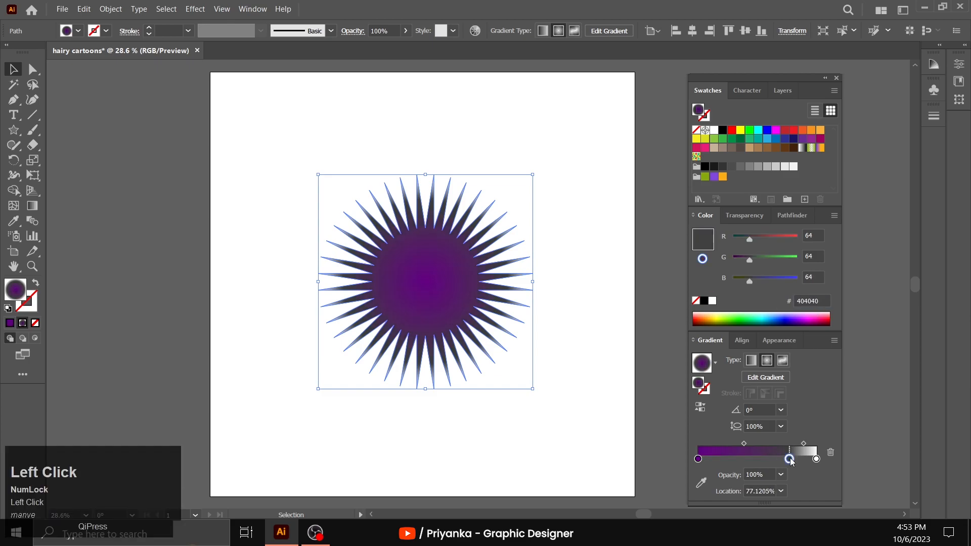
{"action": "left_click_drag", "start_coordinate": [827, 302], "coordinate": [788, 303]}
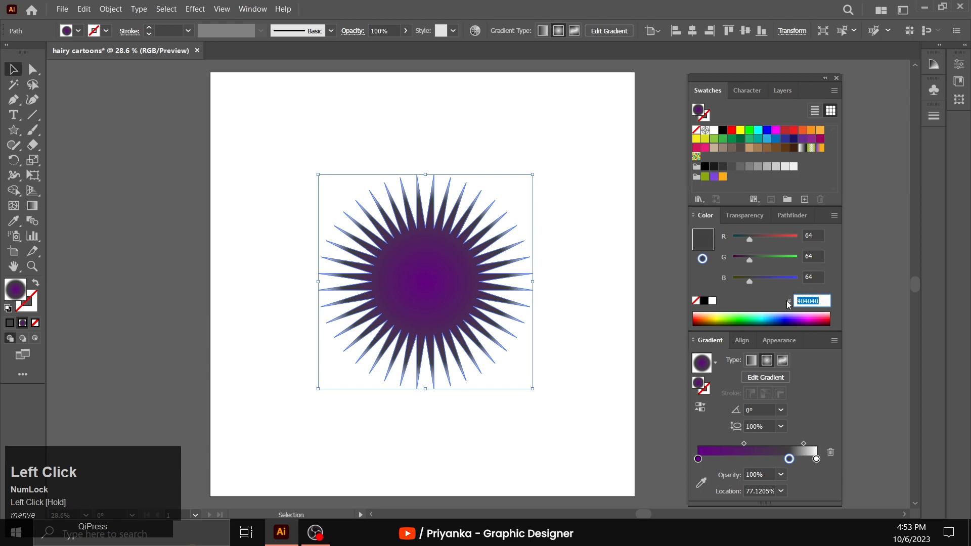
{"action": "type", "text": "bf"}
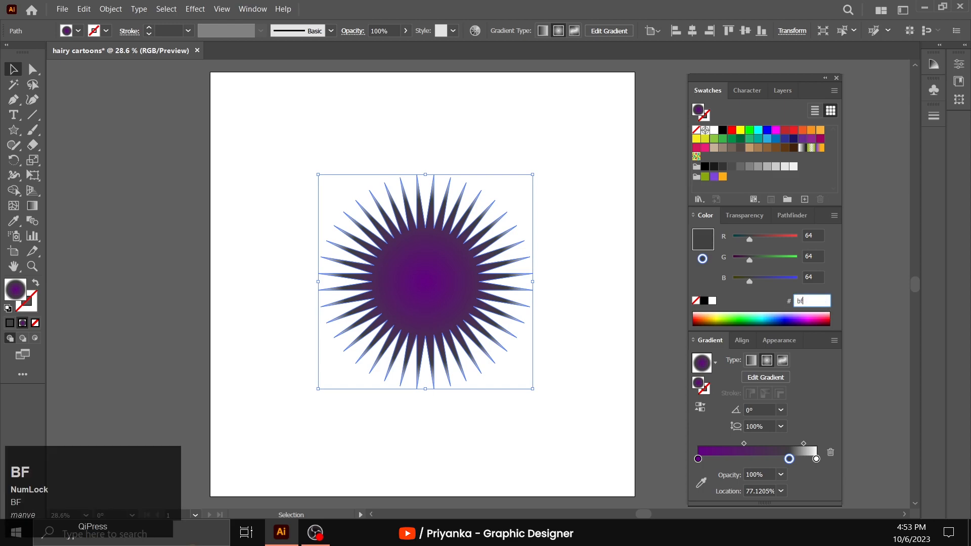
{"action": "type", "text": "00ff"}
{"action": "left_click", "coordinate": [766, 295]}
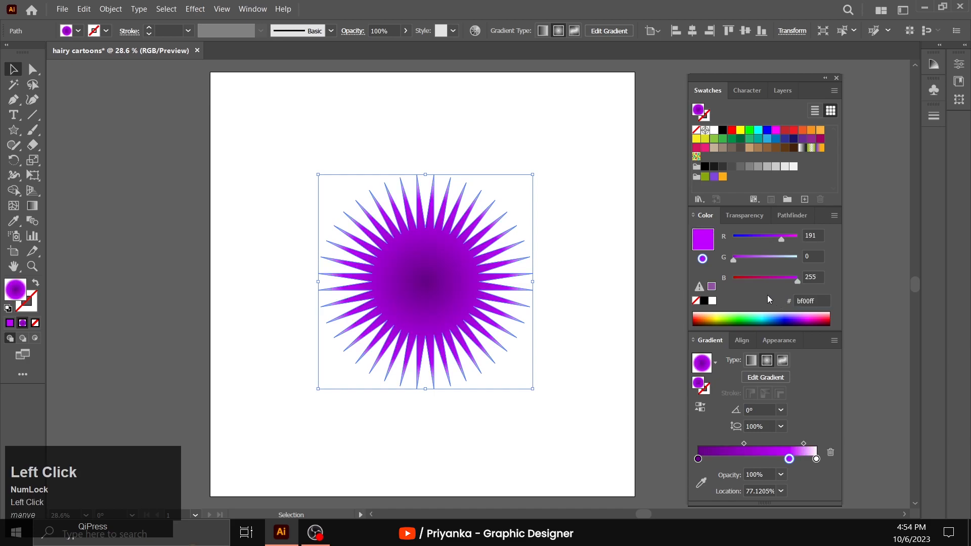
{"action": "left_click", "coordinate": [576, 269]}
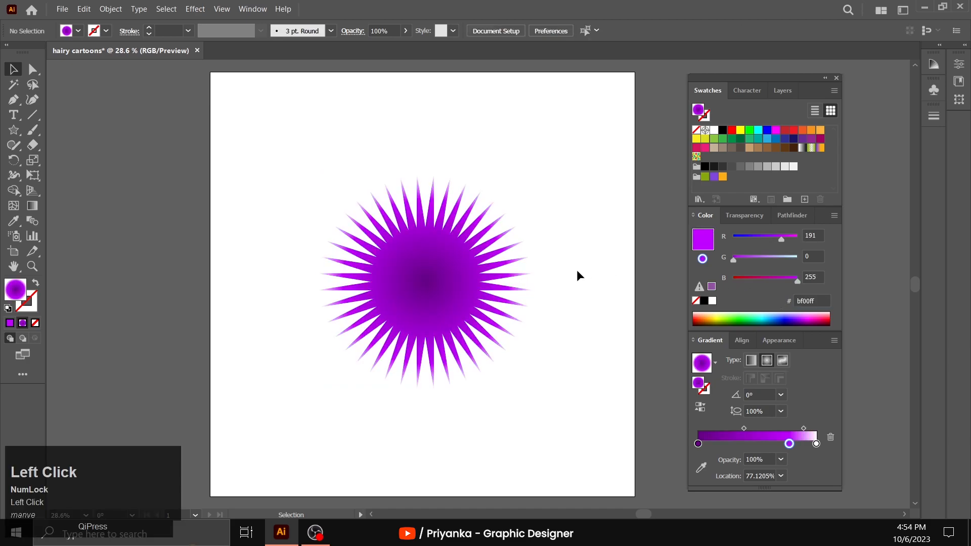
- Round all of the star's tips and inner corners together with the live corners, and deselect it
{"action": "left_click", "coordinate": [436, 294]}
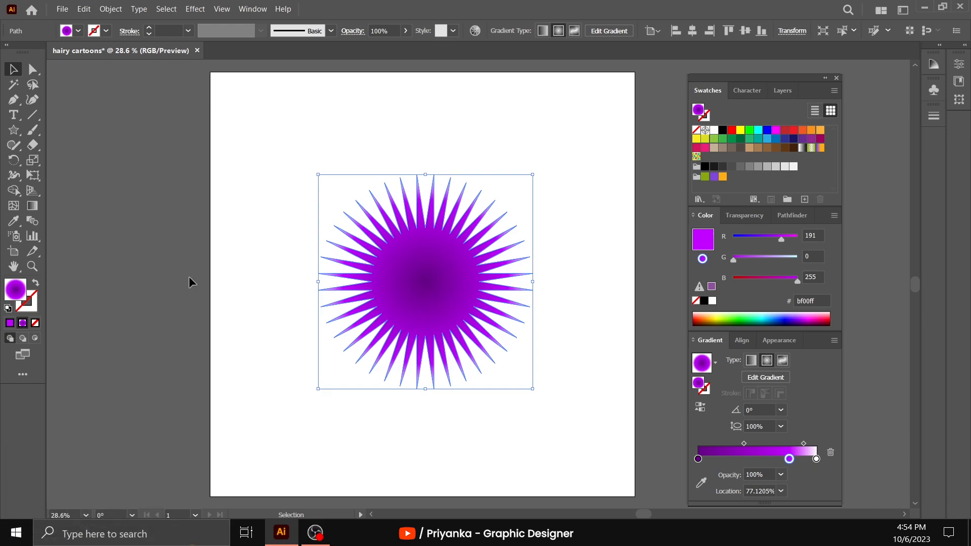
{"action": "left_click", "coordinate": [25, 268]}
{"action": "left_click", "coordinate": [450, 252]}
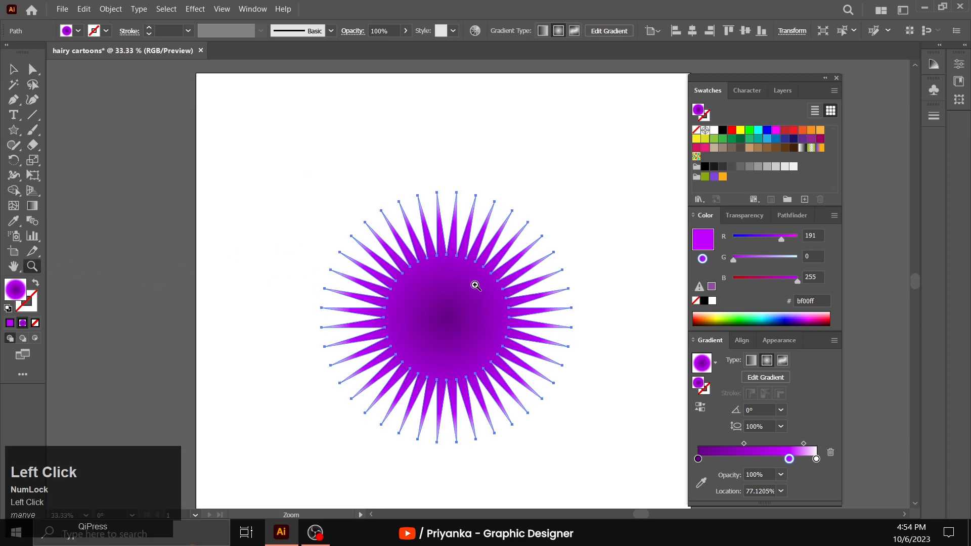
{"action": "left_click", "coordinate": [475, 284]}
{"action": "left_click", "coordinate": [483, 279]}
{"action": "scroll", "coordinate": [493, 309], "scroll_direction": "up", "scroll_amount": 3}
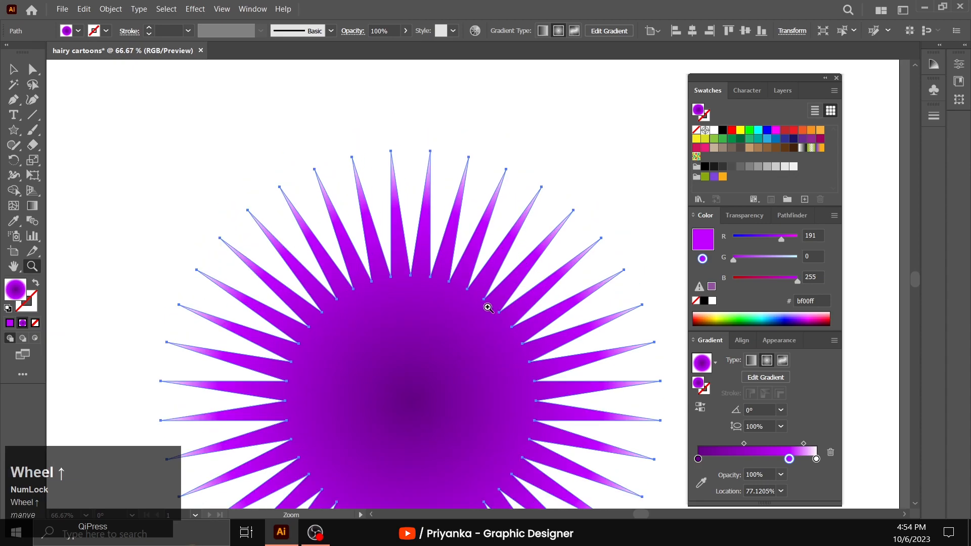
{"action": "left_click", "coordinate": [33, 70]}
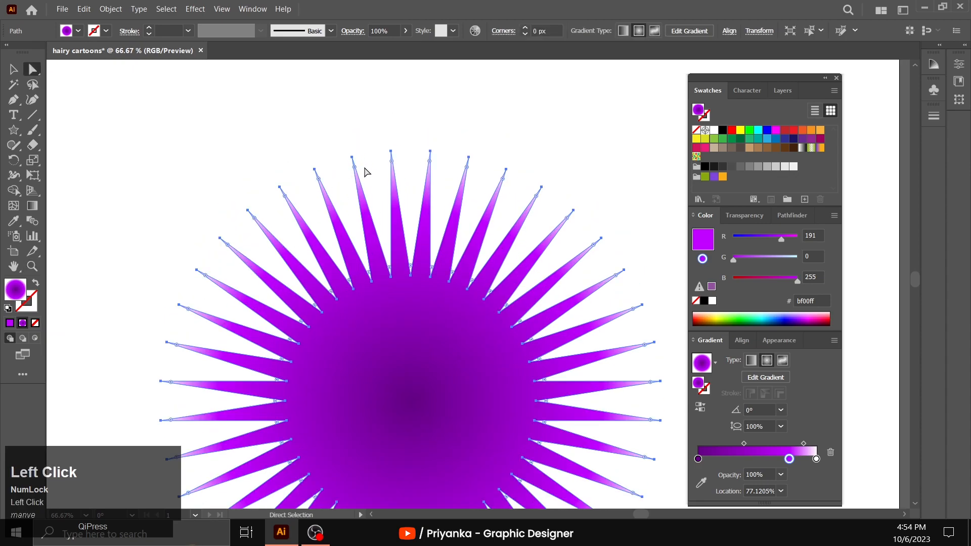
{"action": "left_click_drag", "start_coordinate": [354, 168], "coordinate": [366, 200]}
{"action": "left_click", "coordinate": [238, 188]}
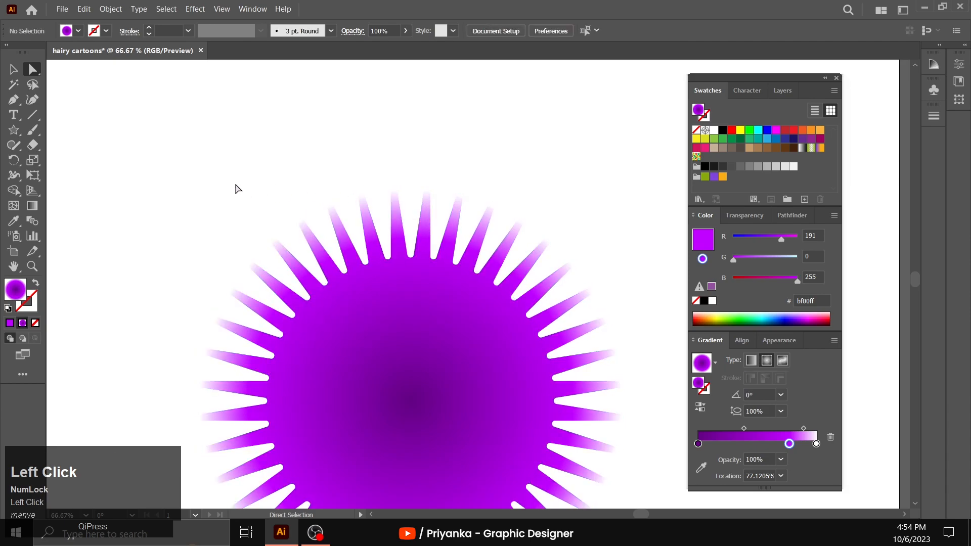
- Copy the rounded star and paste the duplicate in front, exactly in place
{"action": "left_click", "coordinate": [32, 266]}
{"action": "left_click", "coordinate": [543, 331], "text": "alt"}
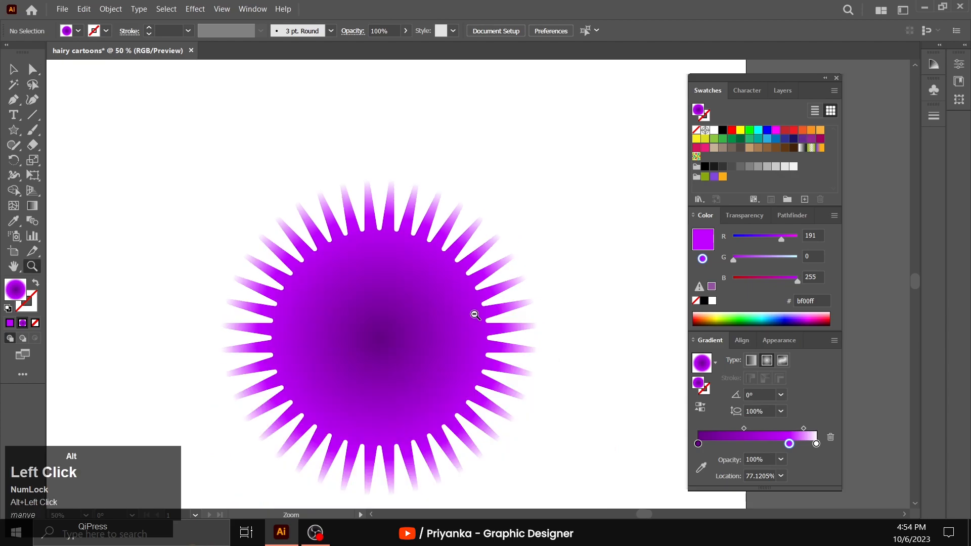
{"action": "left_click", "coordinate": [475, 315], "text": "alt"}
{"action": "scroll", "coordinate": [520, 325], "scroll_direction": "down", "scroll_amount": 1}
{"action": "scroll", "coordinate": [520, 325], "scroll_direction": "up", "scroll_amount": 1}
{"action": "left_click", "coordinate": [519, 322], "text": "alt"}
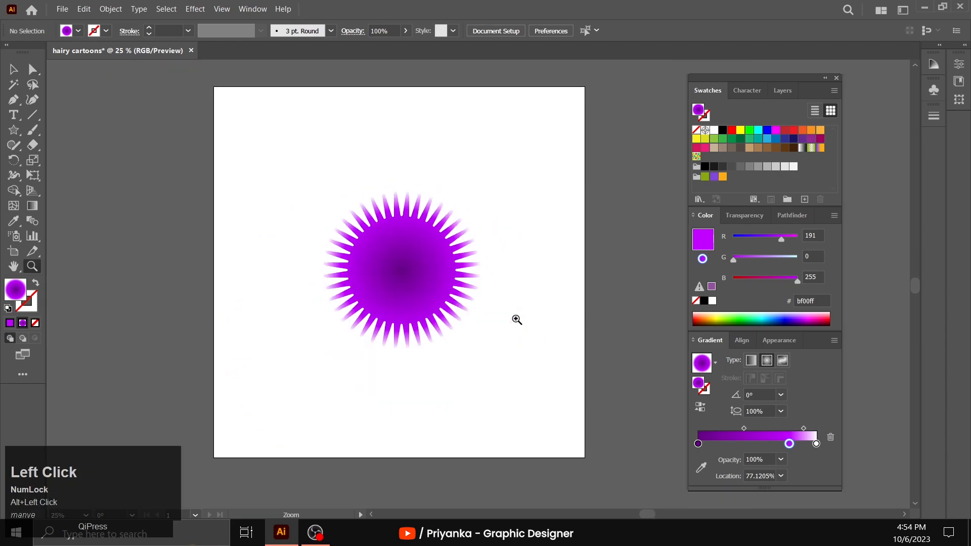
{"action": "scroll", "coordinate": [351, 330], "scroll_direction": "up", "scroll_amount": 1}
{"action": "left_click", "coordinate": [14, 69]}
{"action": "left_click", "coordinate": [415, 295]}
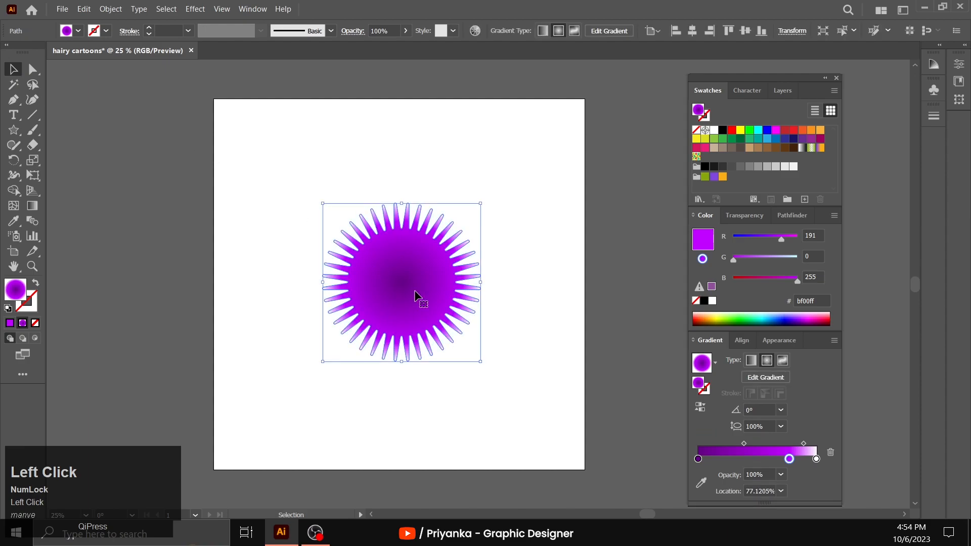
{"action": "left_click", "coordinate": [85, 10]}
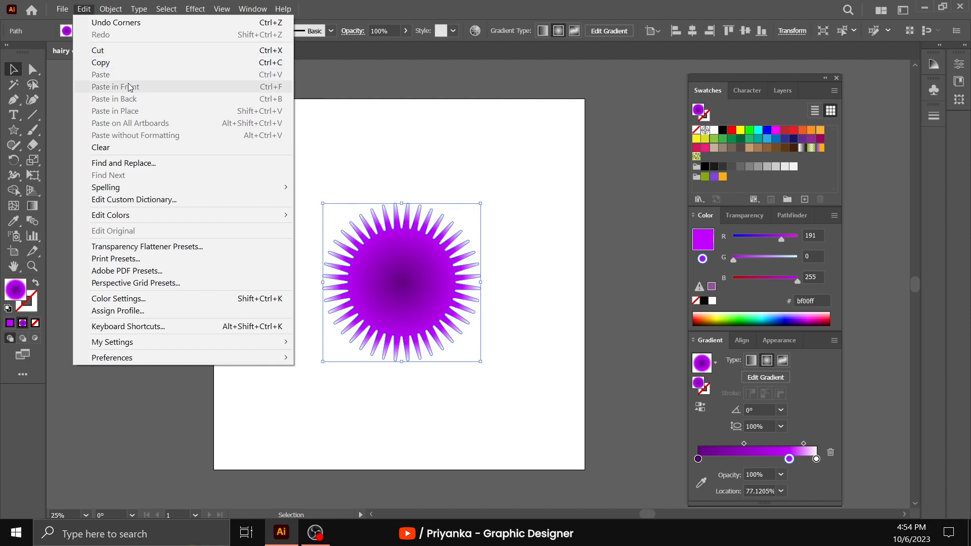
{"action": "left_click", "coordinate": [408, 180]}
{"action": "left_click", "coordinate": [418, 264]}
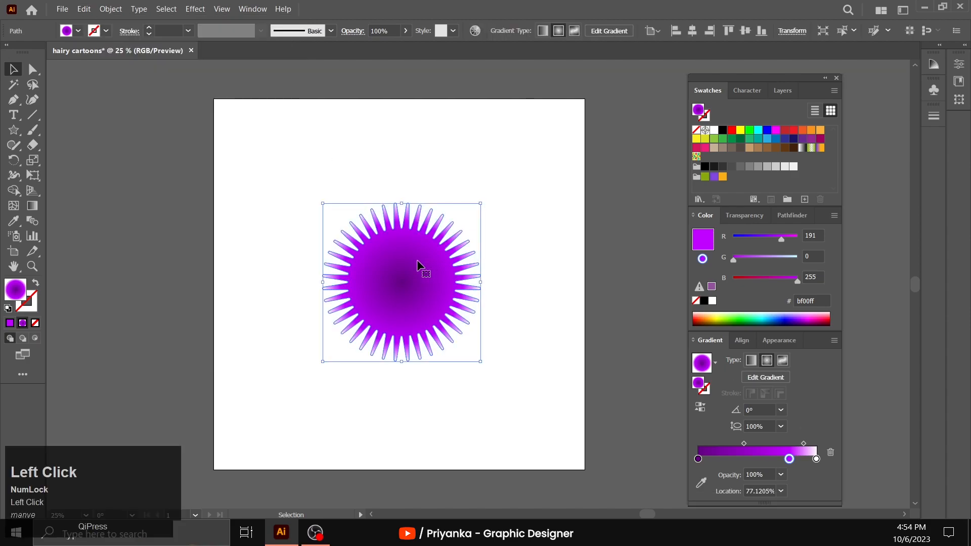
{"action": "key", "text": "ctrl+c"}
{"action": "key", "text": "ctrl+f"}
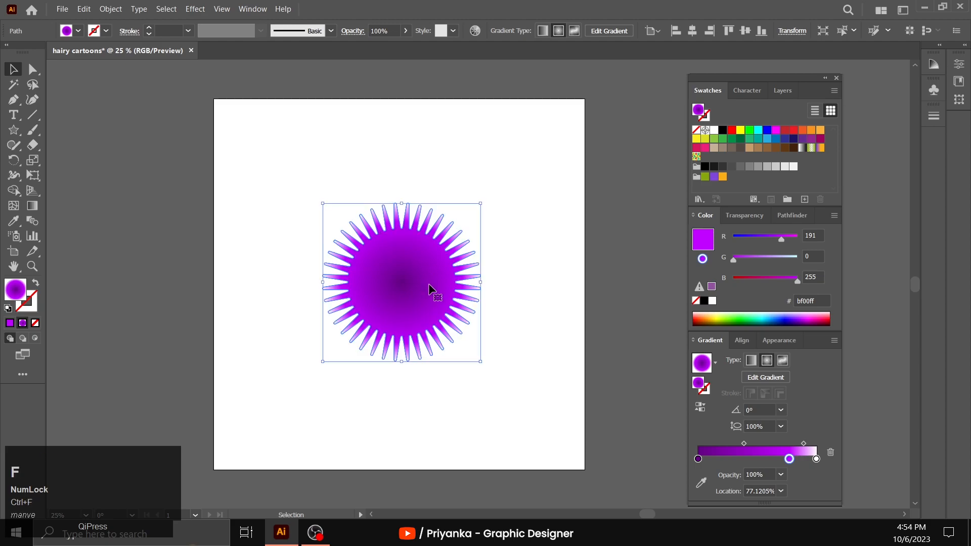
- Scale the front copy down proportionally about its centre to a tiny dot in the middle of the large star
{"action": "left_click_drag", "start_coordinate": [480, 361], "coordinate": [407, 297]}
{"action": "left_click", "coordinate": [37, 265]}
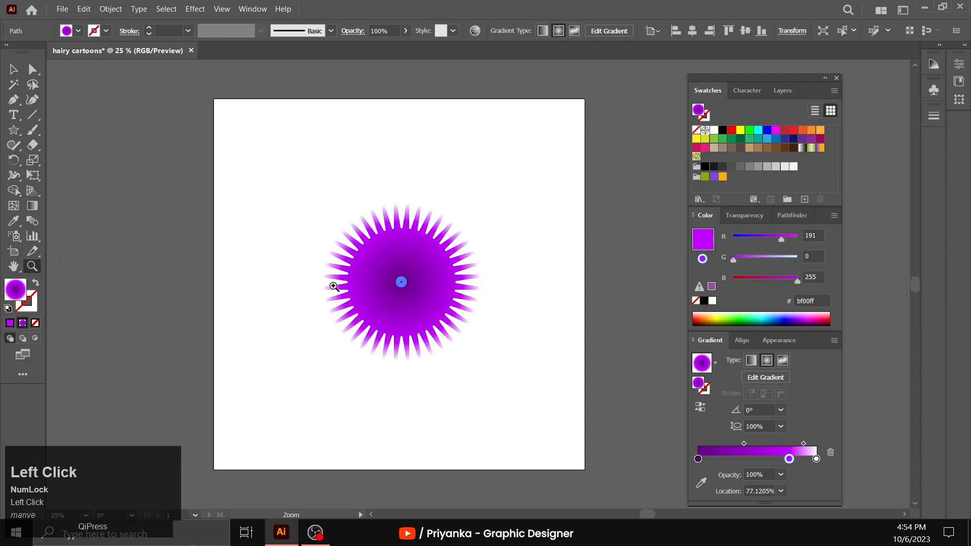
{"action": "left_click", "coordinate": [479, 292]}
{"action": "left_click", "coordinate": [392, 271]}
{"action": "left_click", "coordinate": [488, 303]}
{"action": "left_click", "coordinate": [499, 279]}
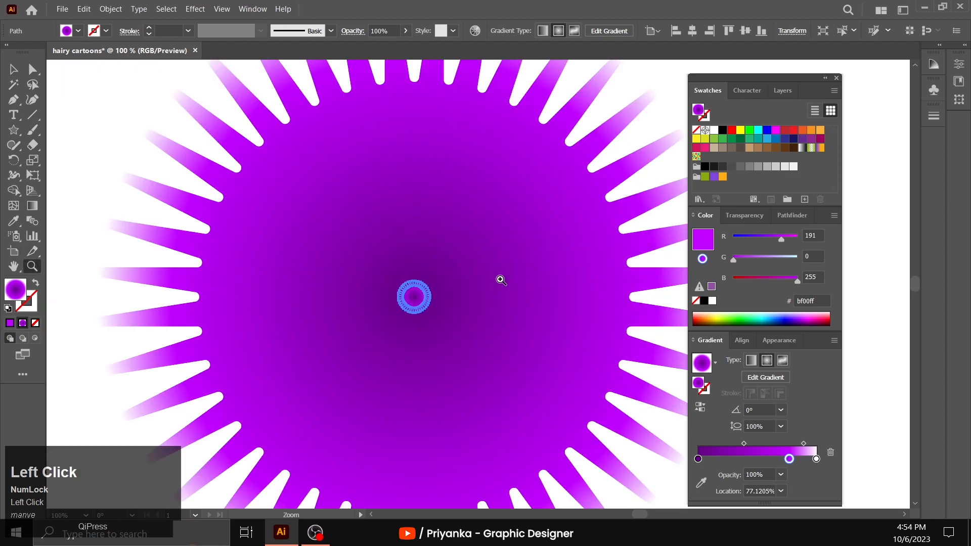
{"action": "left_click", "coordinate": [486, 276]}
{"action": "left_click", "coordinate": [435, 290]}
{"action": "left_click", "coordinate": [450, 317]}
{"action": "left_click", "coordinate": [463, 301]}
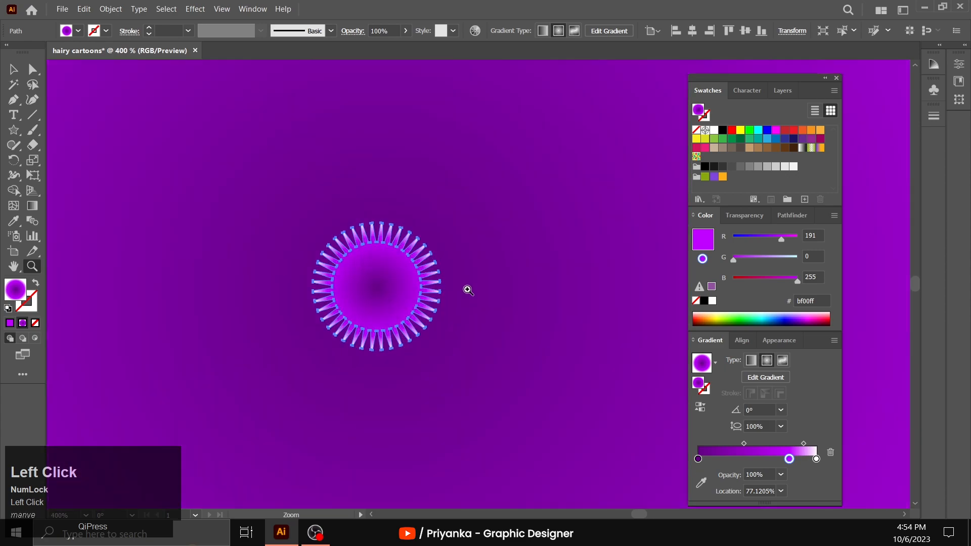
{"action": "left_click", "coordinate": [18, 70]}
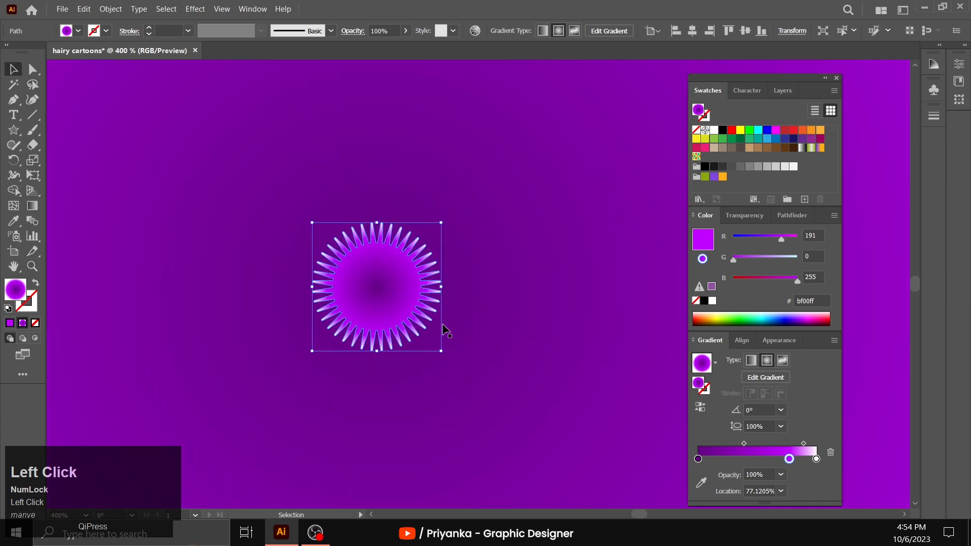
{"action": "left_click_drag", "start_coordinate": [440, 351], "coordinate": [376, 287]}
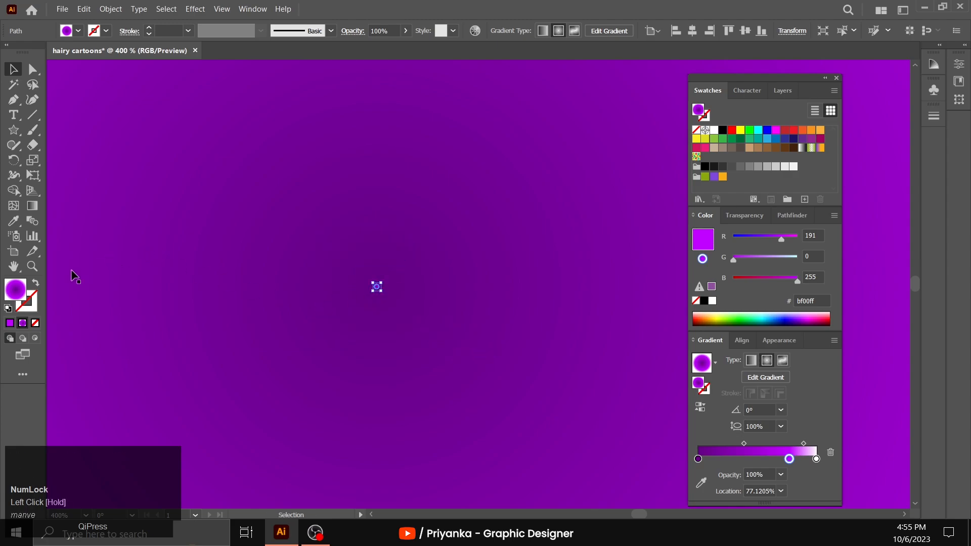
- Select both the large and tiny stars and set the blend options to Specified Steps with 16 steps
{"action": "left_click", "coordinate": [32, 266]}
{"action": "left_click", "coordinate": [504, 284], "text": "alt"}
{"action": "left_click", "coordinate": [504, 285], "text": "alt"}
{"action": "left_click", "coordinate": [506, 284], "text": "alt"}
{"action": "left_click", "coordinate": [506, 280], "text": "alt"}
{"action": "left_click", "coordinate": [506, 277], "text": "alt"}
{"action": "left_click", "coordinate": [505, 275], "text": "alt"}
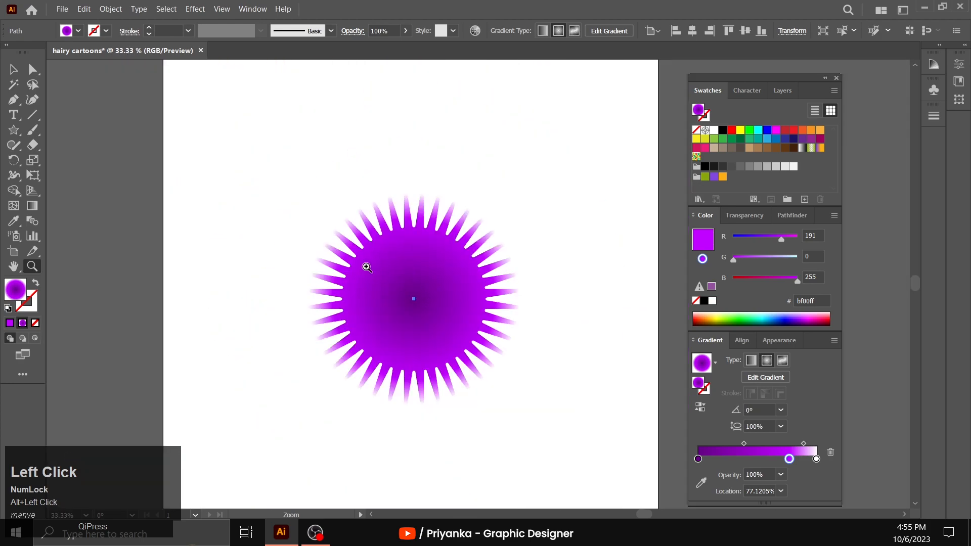
{"action": "left_click", "coordinate": [16, 75]}
{"action": "left_click_drag", "start_coordinate": [253, 211], "coordinate": [530, 406]}
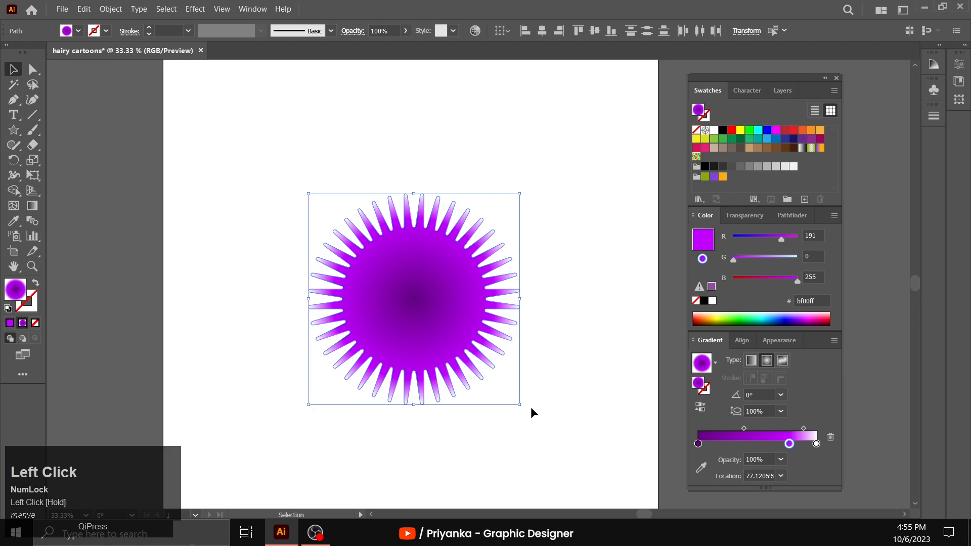
{"action": "left_click", "coordinate": [111, 8]}
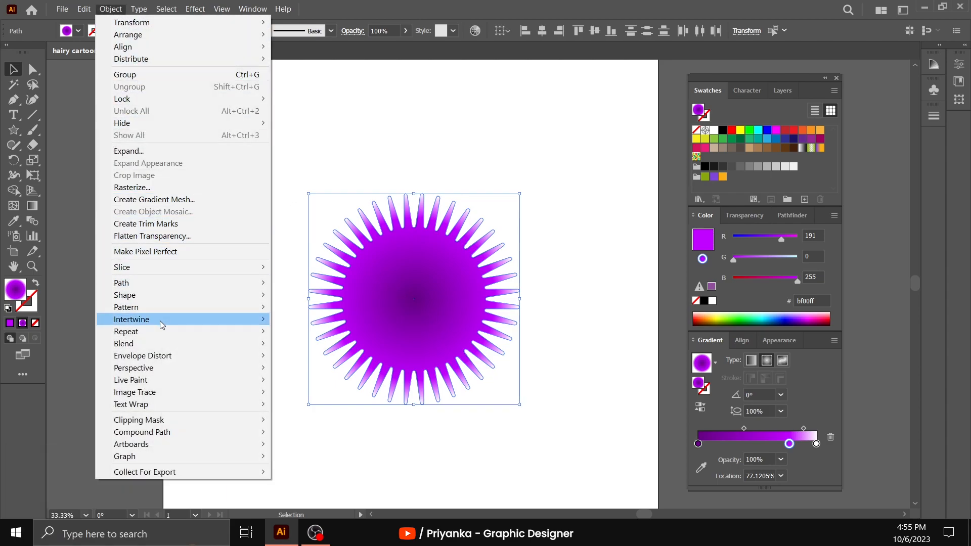
{"action": "mouse_move", "coordinate": [186, 345]}
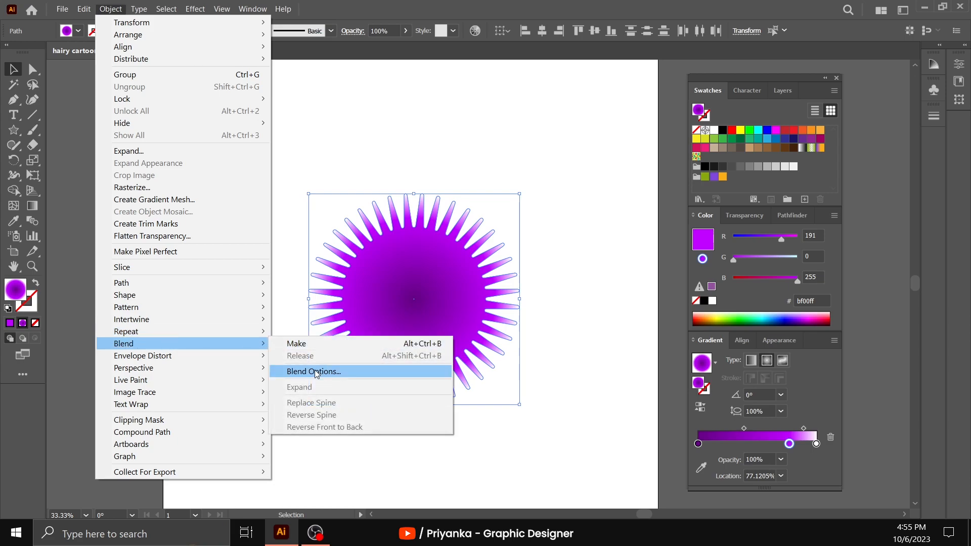
{"action": "left_click", "coordinate": [315, 372]}
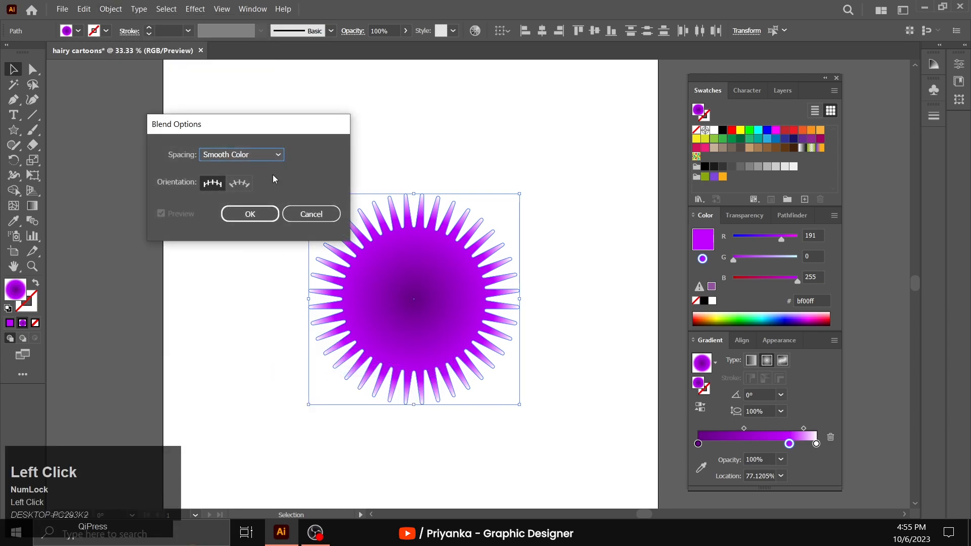
{"action": "left_click", "coordinate": [273, 157]}
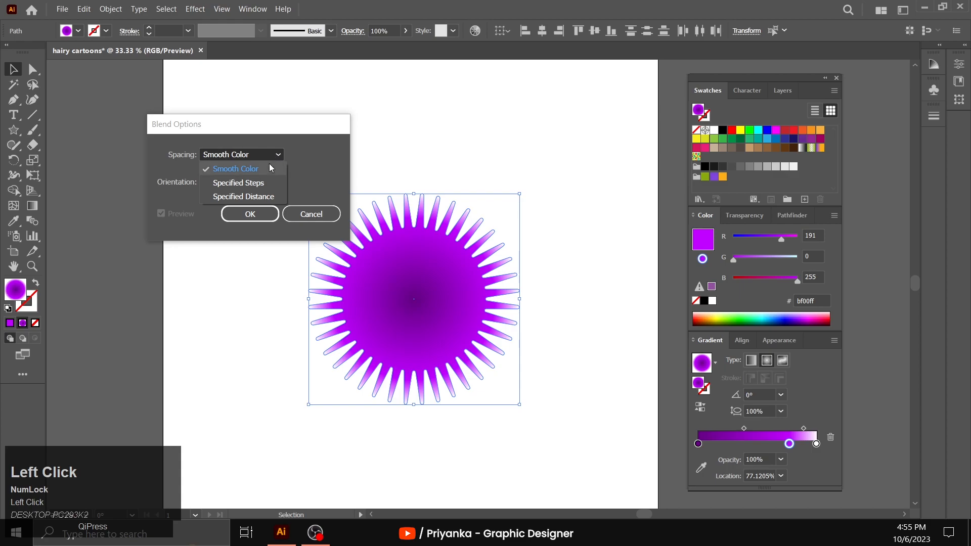
{"action": "left_click", "coordinate": [261, 183]}
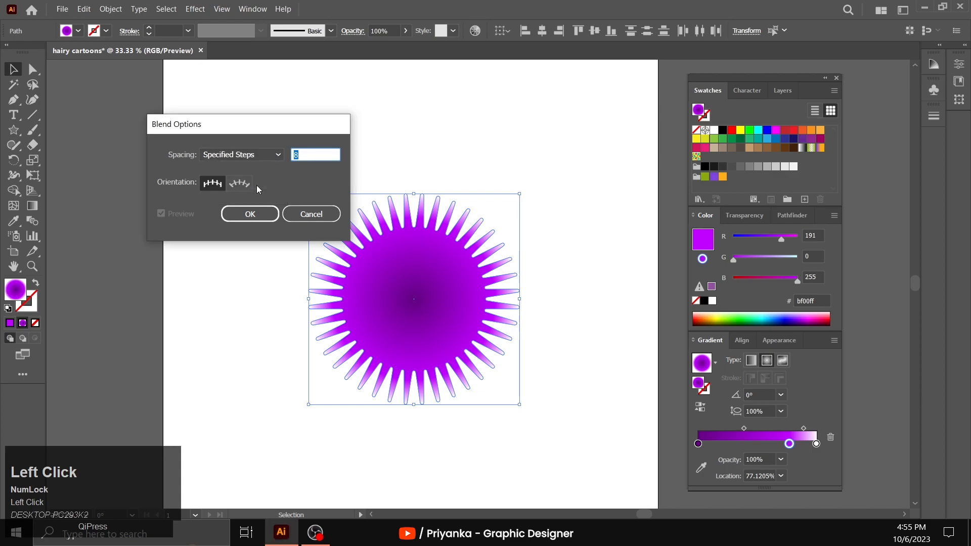
{"action": "type", "text": "160"}
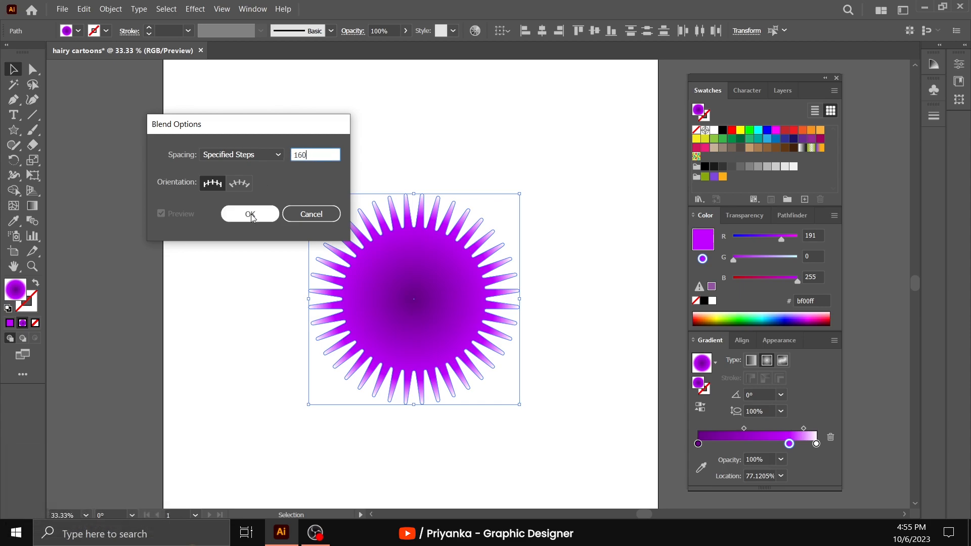
{"action": "left_click", "coordinate": [251, 214]}
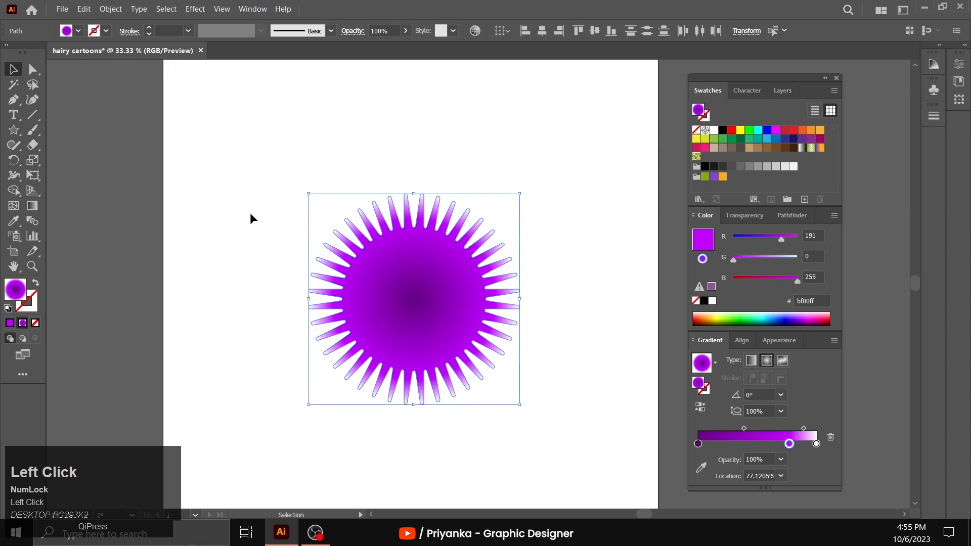
- Make a blend between the large and tiny stars, and deselect it
{"action": "left_click", "coordinate": [108, 10]}
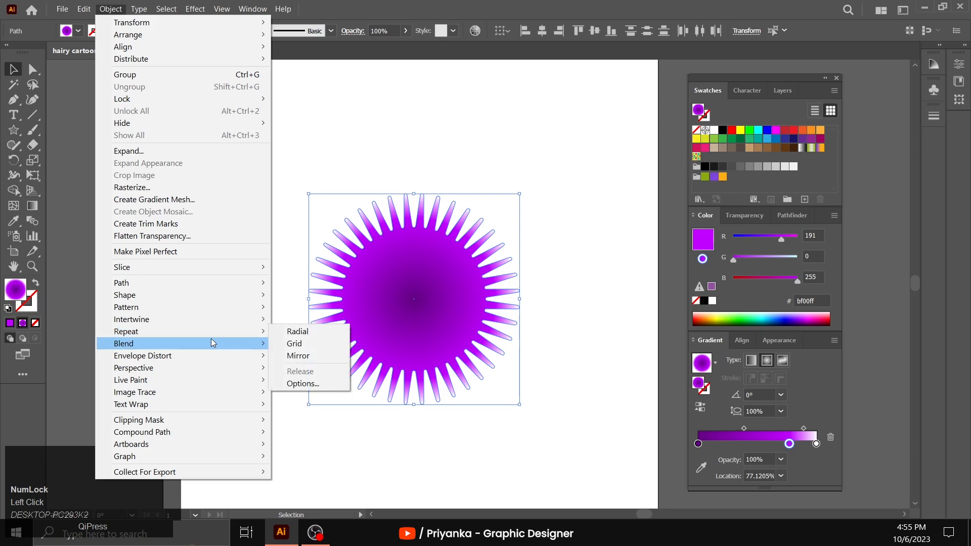
{"action": "mouse_move", "coordinate": [226, 346]}
{"action": "left_click", "coordinate": [297, 343]}
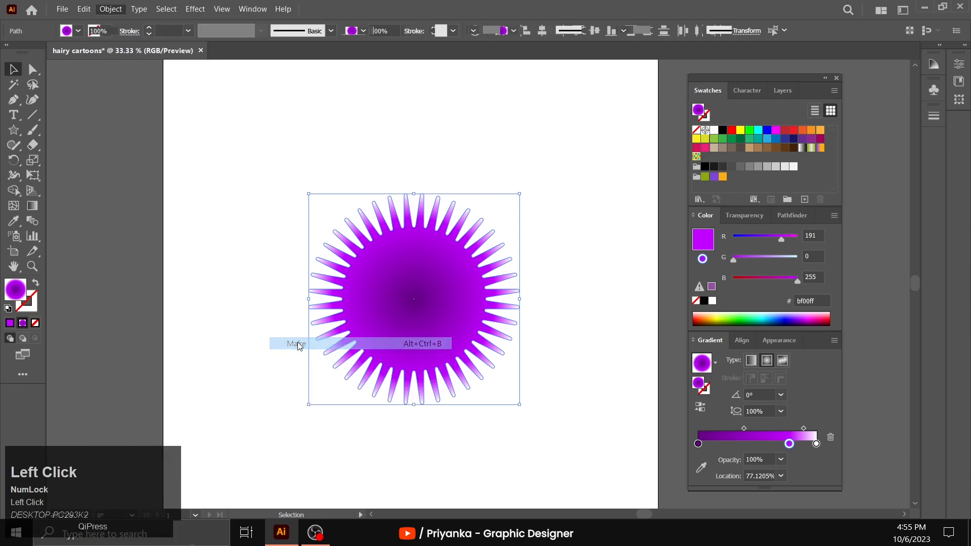
{"action": "left_click", "coordinate": [250, 267]}
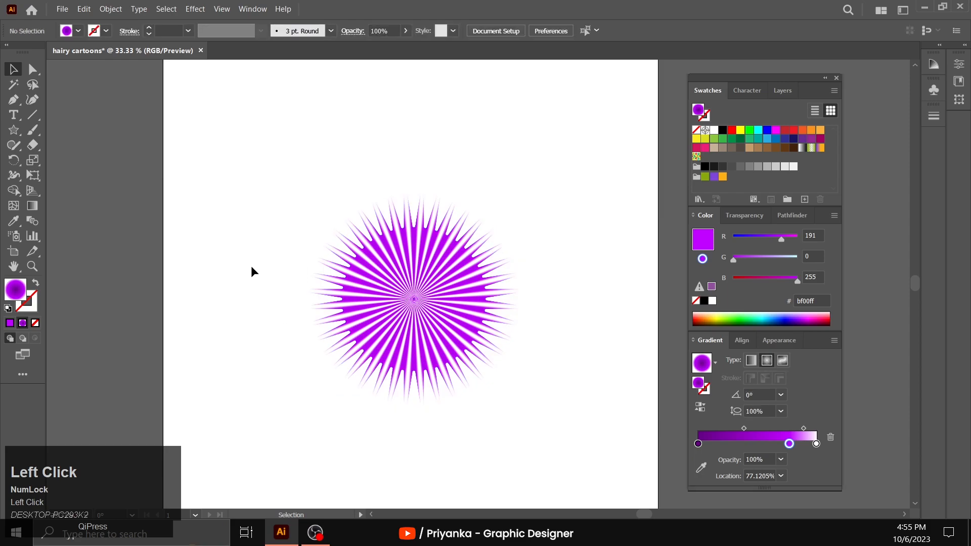
- Apply a Pucker & Bloat effect of -35% to the blended star
{"action": "left_click", "coordinate": [403, 293]}
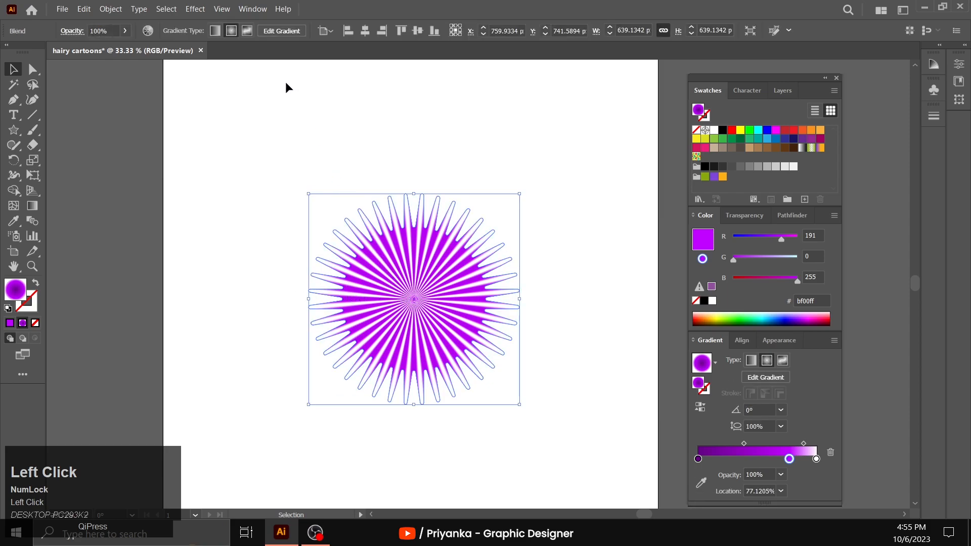
{"action": "left_click", "coordinate": [195, 9]}
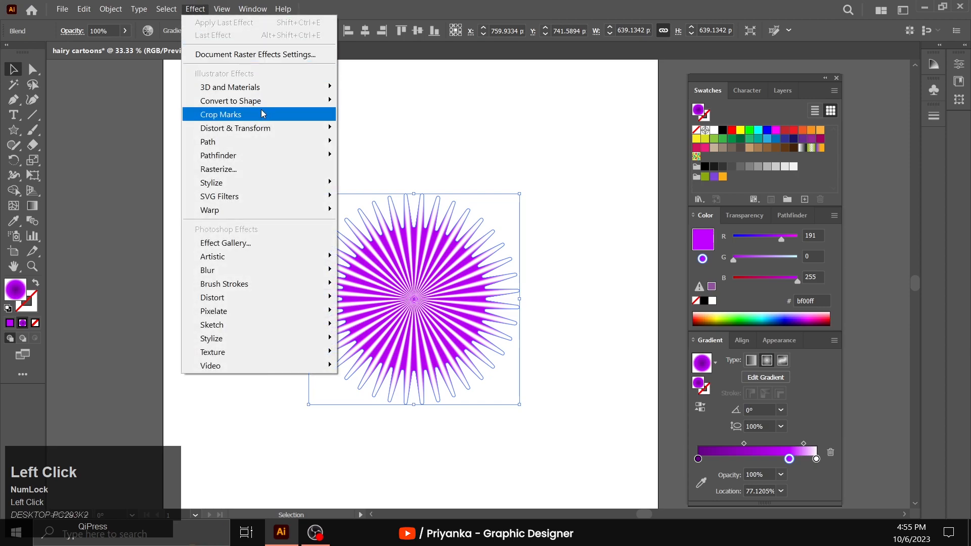
{"action": "mouse_move", "coordinate": [281, 127]}
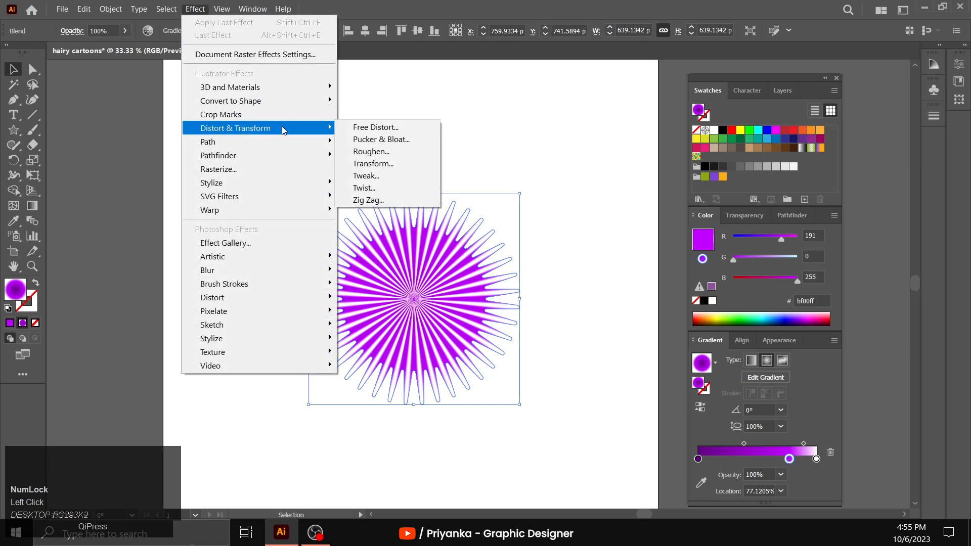
{"action": "left_click", "coordinate": [380, 139]}
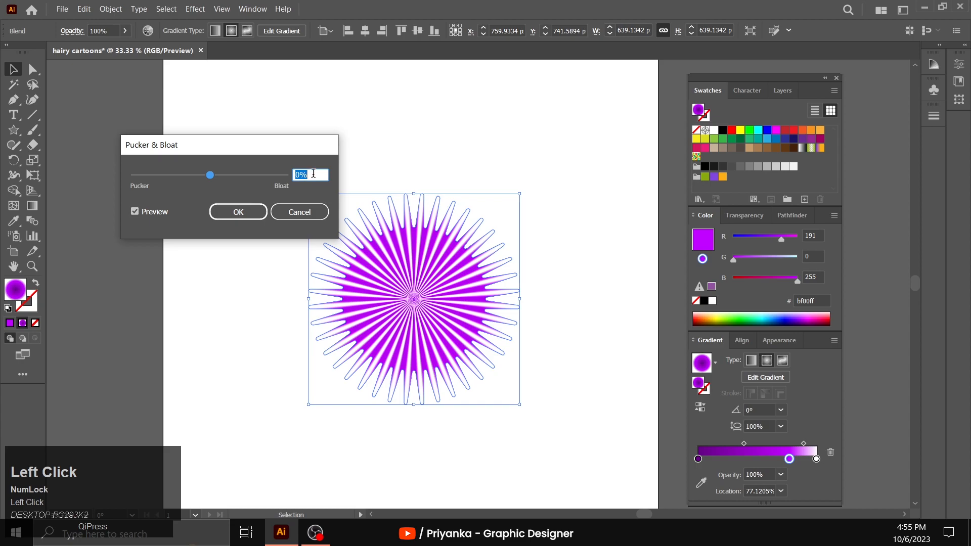
{"action": "type", "text": "-35"}
{"action": "left_click", "coordinate": [251, 209]}
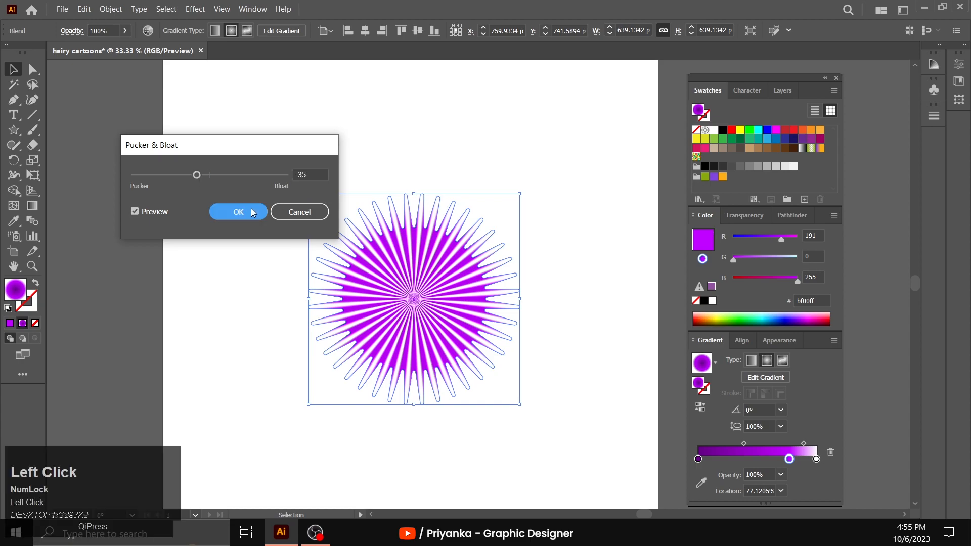
- Apply a Roughen effect to the blended star with size 20% relative, detail 0 and smooth points, and deselect it
{"action": "left_click", "coordinate": [195, 9]}
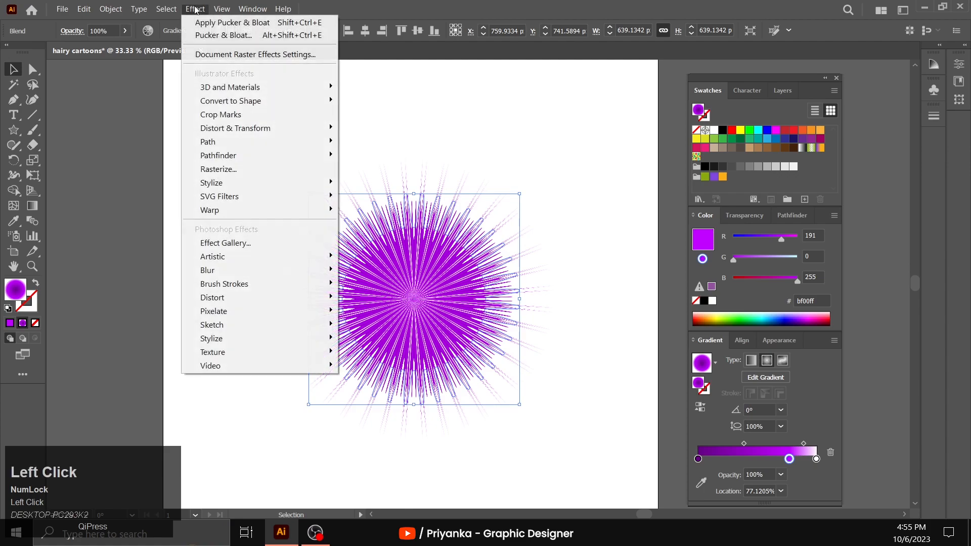
{"action": "mouse_move", "coordinate": [253, 129]}
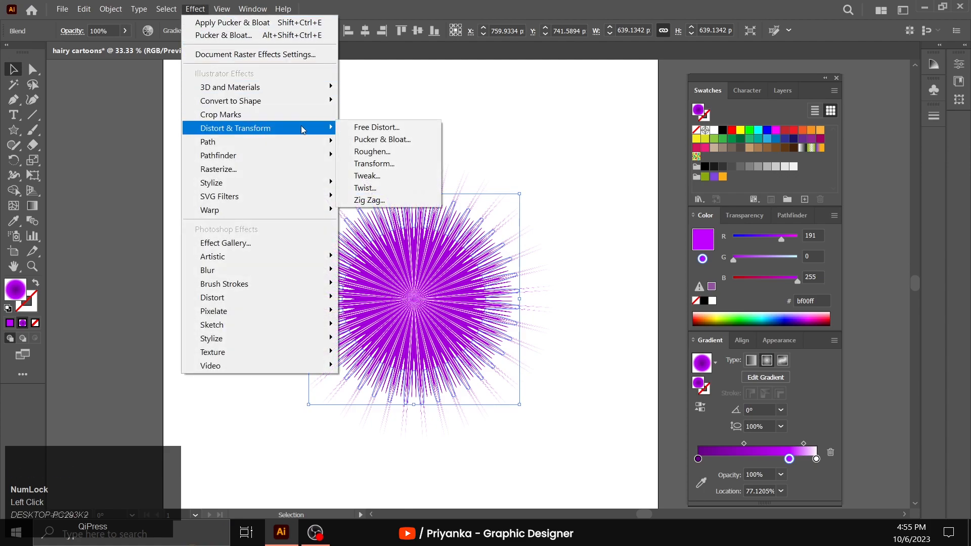
{"action": "left_click", "coordinate": [360, 151]}
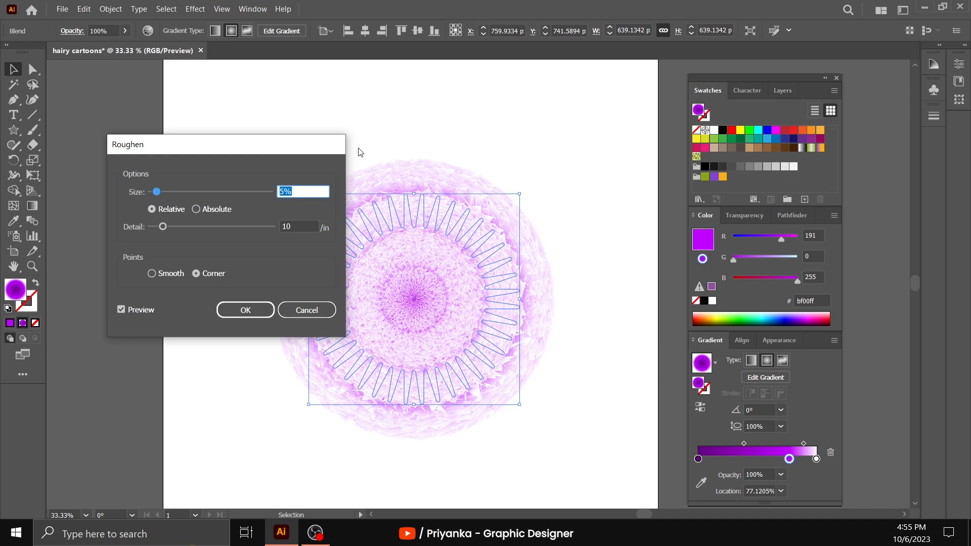
{"action": "type", "text": "20"}
{"action": "left_click", "coordinate": [296, 225]}
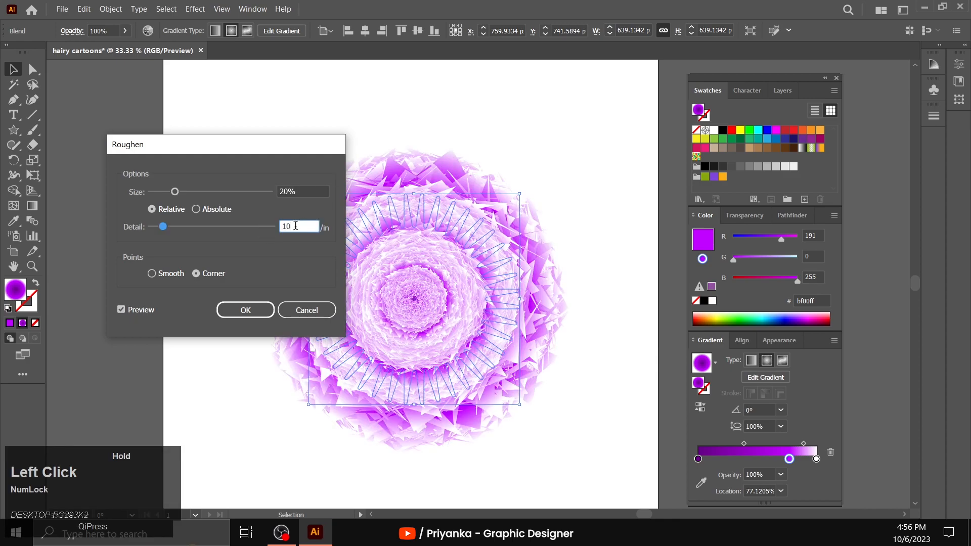
{"action": "double_click", "coordinate": [296, 225]}
{"action": "type", "text": "0"}
{"action": "left_click", "coordinate": [151, 273]}
{"action": "left_click", "coordinate": [246, 310]}
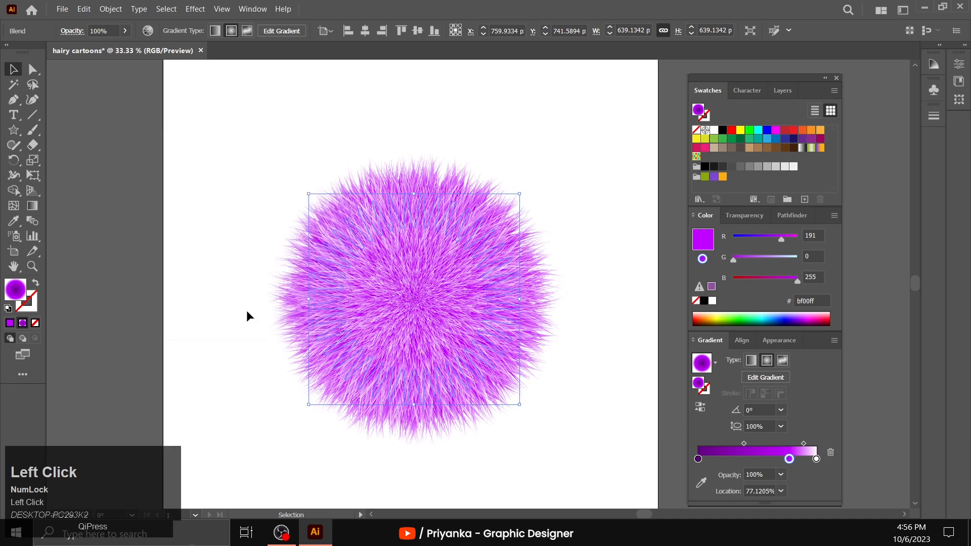
{"action": "left_click", "coordinate": [247, 316]}
- Scale the fur ball's blend up about its centre to about 817 x 822 px, and deselect it
{"action": "scroll", "coordinate": [247, 316], "scroll_direction": "down", "scroll_amount": 2}
{"action": "scroll", "coordinate": [247, 316], "scroll_direction": "up", "scroll_amount": 1}
{"action": "left_click", "coordinate": [38, 267]}
{"action": "left_click", "coordinate": [472, 264], "text": "alt"}
{"action": "scroll", "coordinate": [519, 304], "scroll_direction": "up", "scroll_amount": 1}
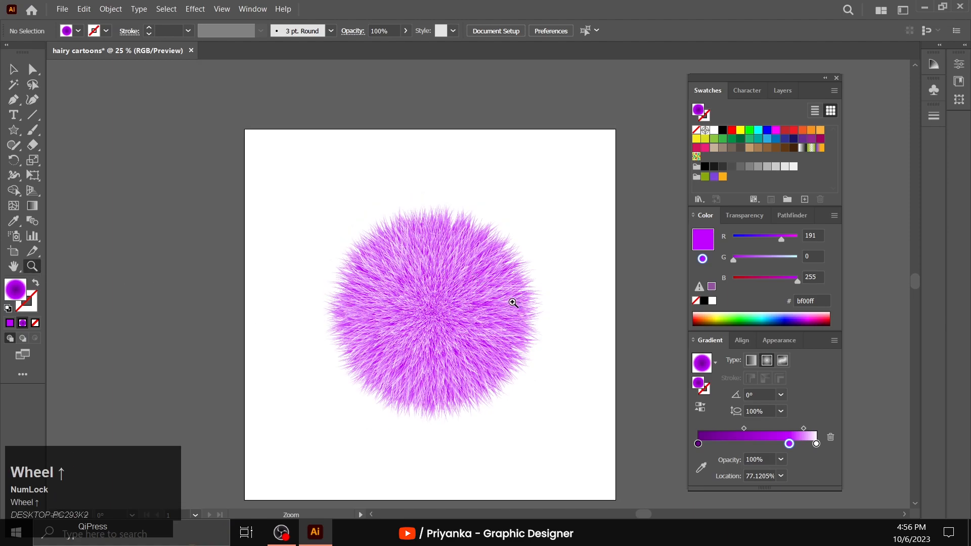
{"action": "scroll", "coordinate": [511, 304], "scroll_direction": "down", "scroll_amount": 2}
{"action": "key", "text": "v"}
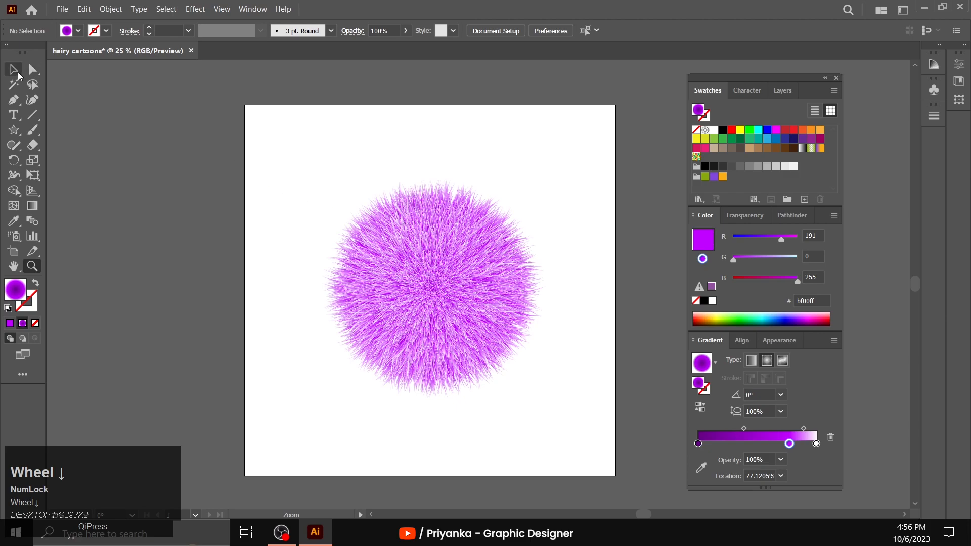
{"action": "left_click", "coordinate": [445, 285]}
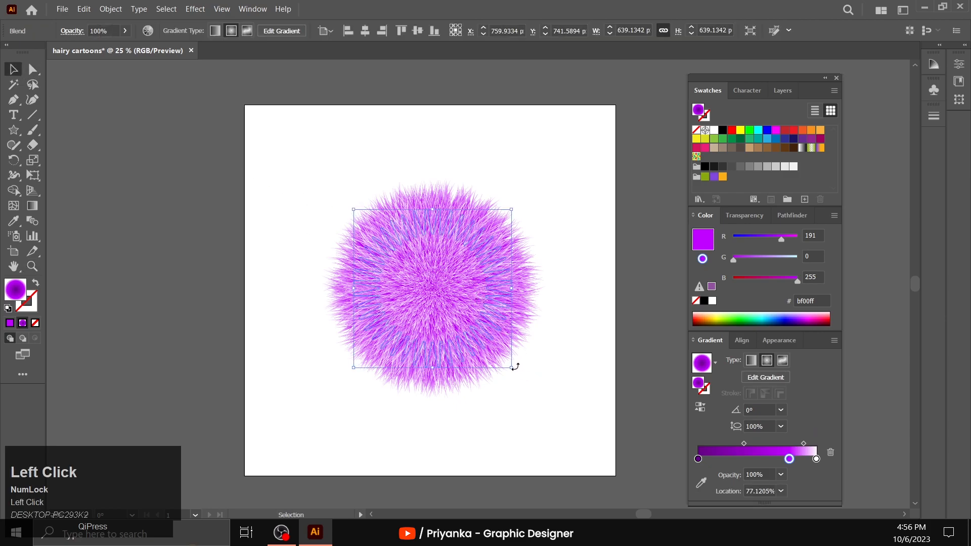
{"action": "left_click_drag", "start_coordinate": [511, 369], "coordinate": [548, 378]}
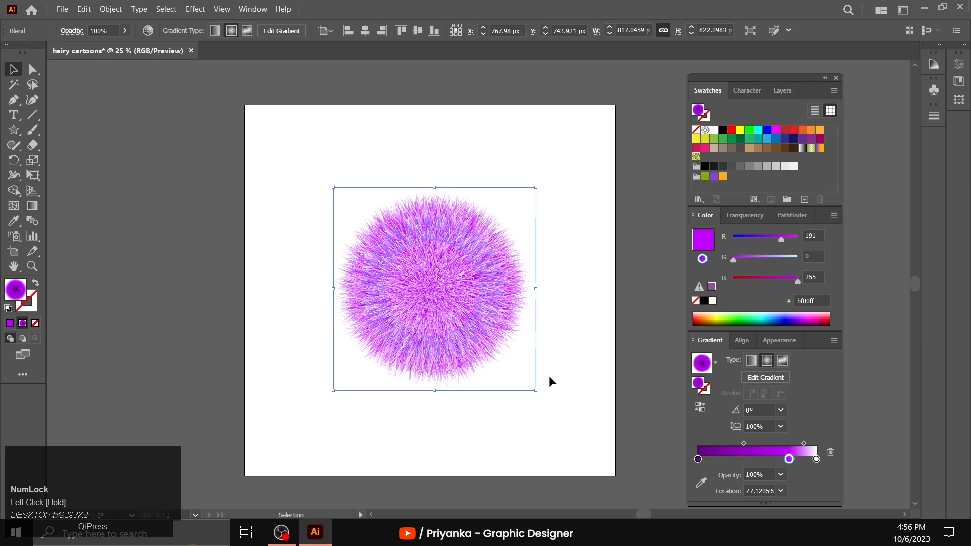
{"action": "left_click", "coordinate": [585, 335]}
- Paste a copy of the fur ball and place it on the empty canvas to the right of the artboard
{"action": "scroll", "coordinate": [525, 380], "scroll_direction": "down", "scroll_amount": 4}
{"action": "scroll", "coordinate": [524, 380], "scroll_direction": "up", "scroll_amount": 5}
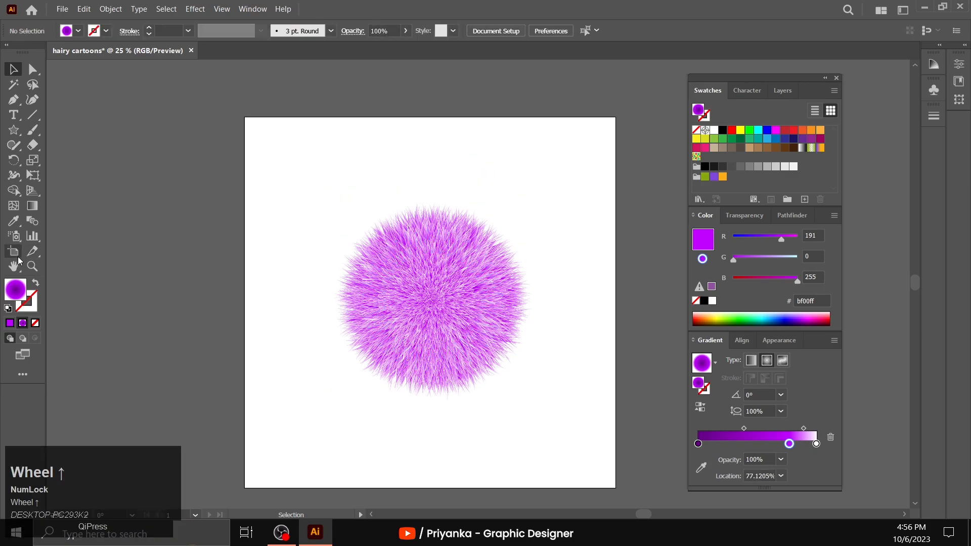
{"action": "left_click", "coordinate": [32, 267]}
{"action": "left_click", "coordinate": [491, 324]}
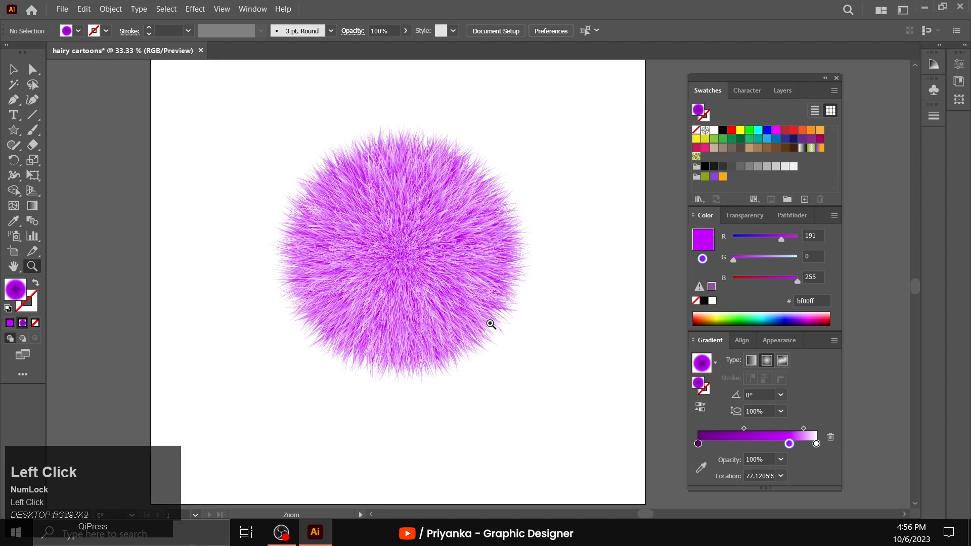
{"action": "scroll", "coordinate": [491, 324], "scroll_direction": "up", "scroll_amount": 3}
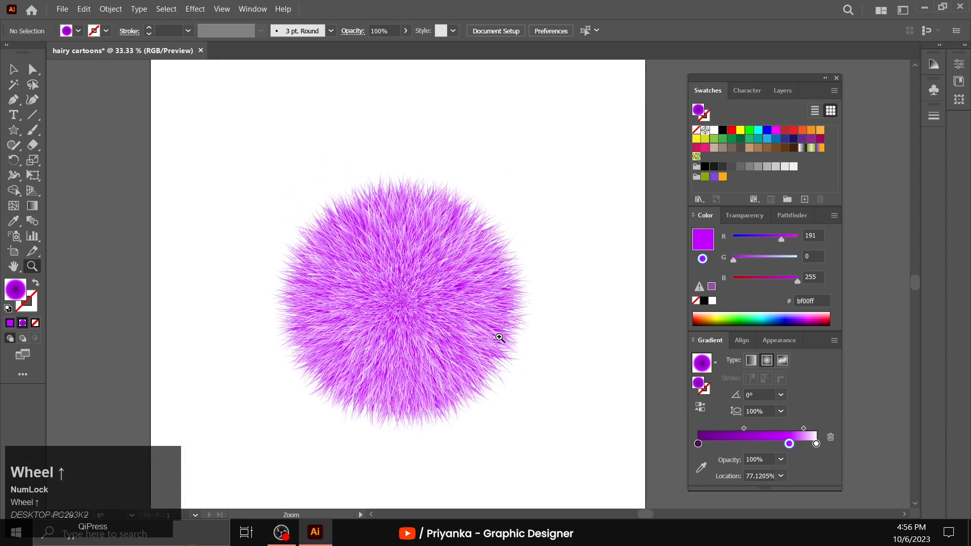
{"action": "left_click", "coordinate": [546, 309], "text": "alt"}
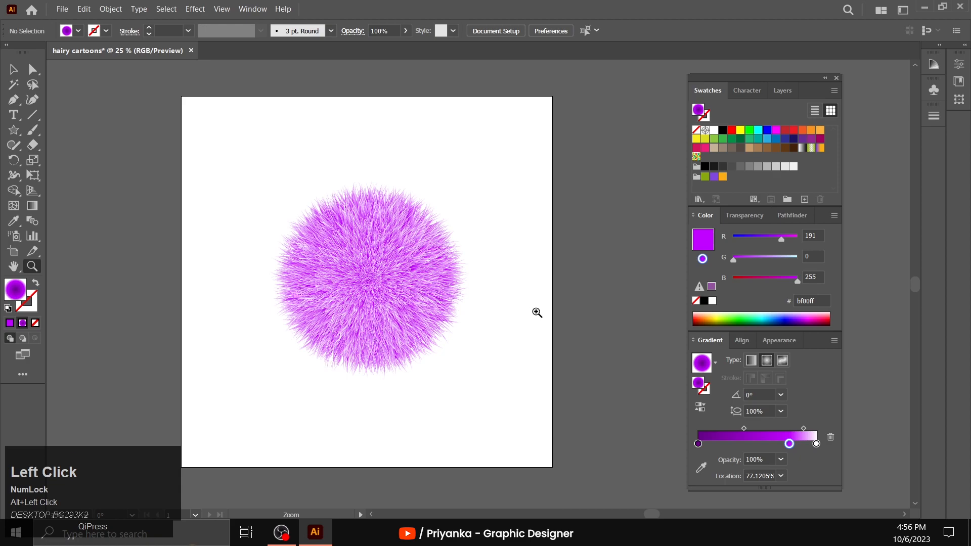
{"action": "left_click", "coordinate": [536, 312], "text": "alt"}
{"action": "left_click", "coordinate": [12, 72]}
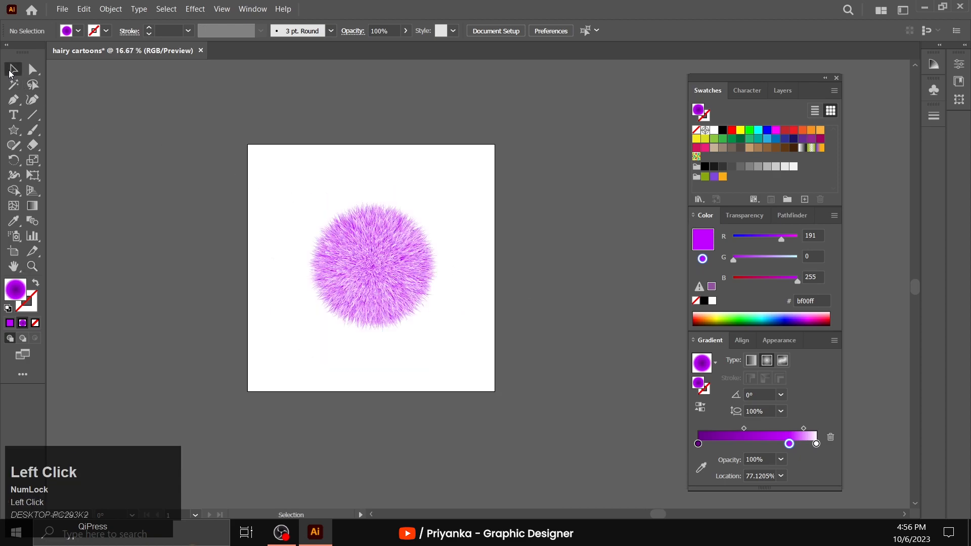
{"action": "left_click", "coordinate": [369, 277]}
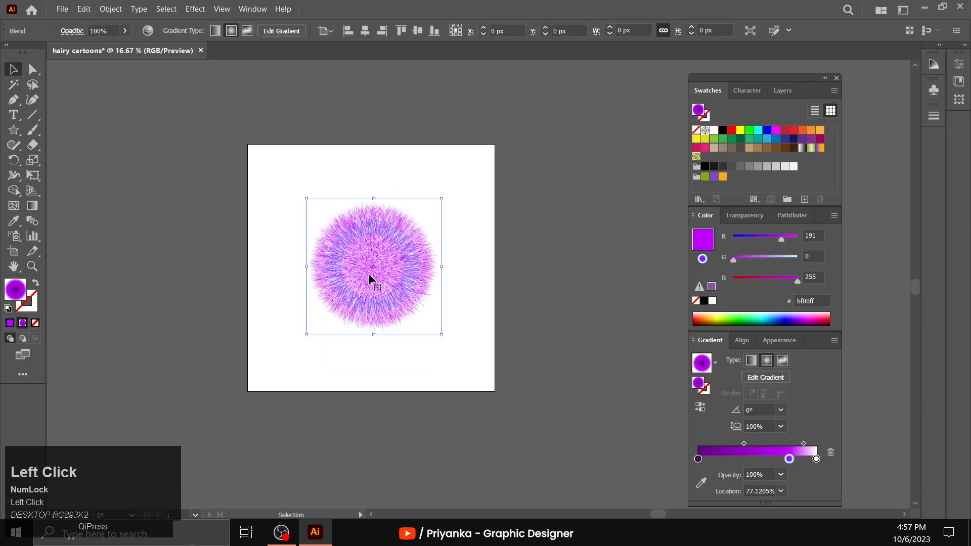
{"action": "key", "text": "ctrl+c"}
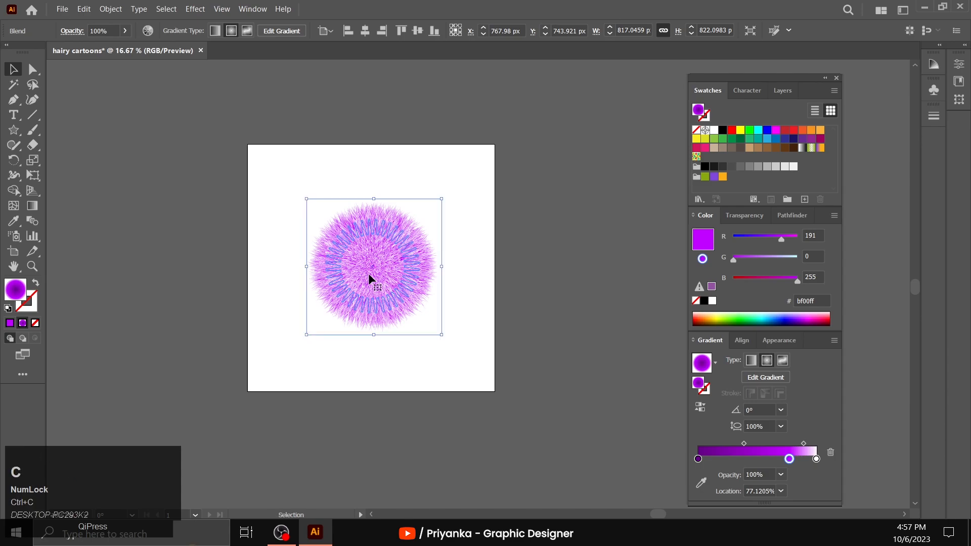
{"action": "key", "text": "ctrl+v"}
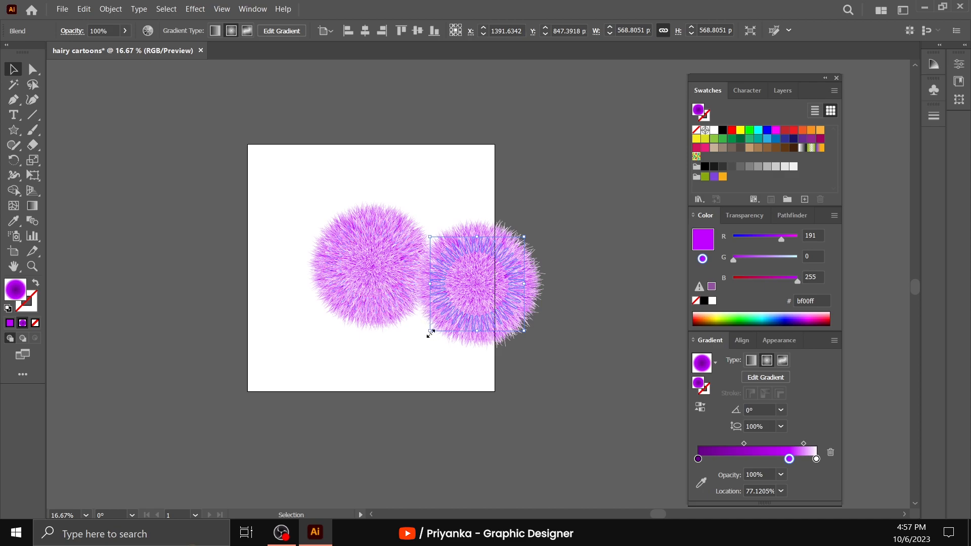
{"action": "left_click", "coordinate": [426, 348]}
{"action": "left_click_drag", "start_coordinate": [464, 284], "coordinate": [651, 231]}
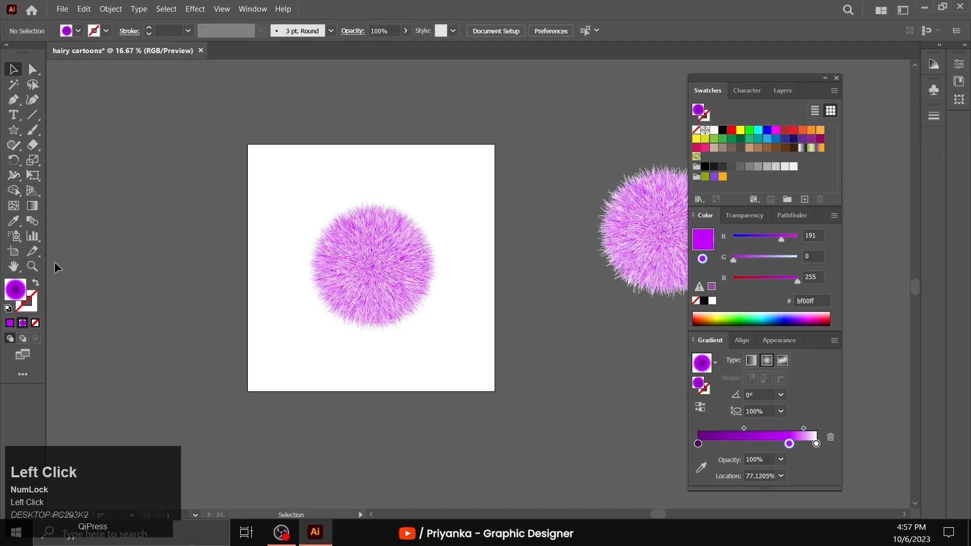
- Select the original fur ball on the artboard
{"action": "left_click", "coordinate": [32, 266]}
{"action": "left_click", "coordinate": [380, 258]}
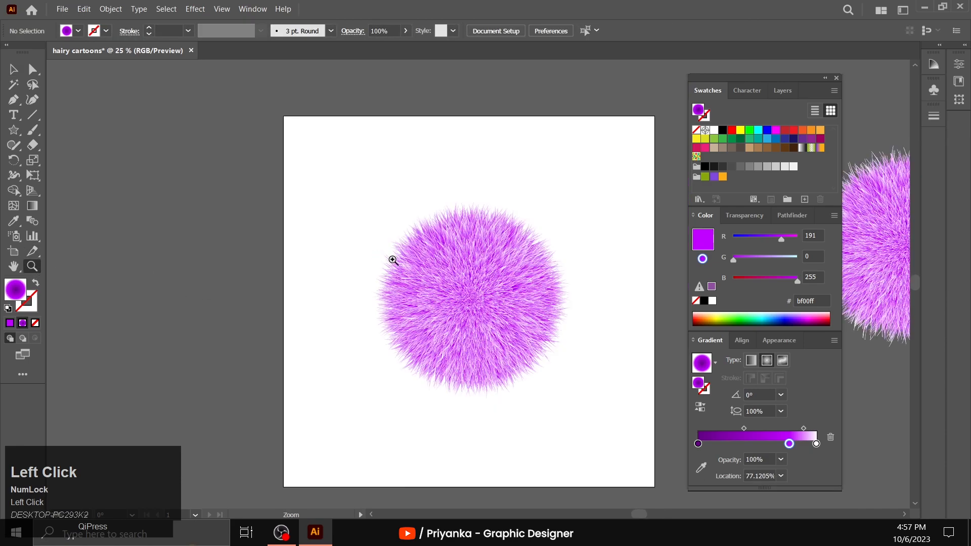
{"action": "left_click", "coordinate": [505, 307]}
{"action": "scroll", "coordinate": [495, 320], "scroll_direction": "up", "scroll_amount": 1}
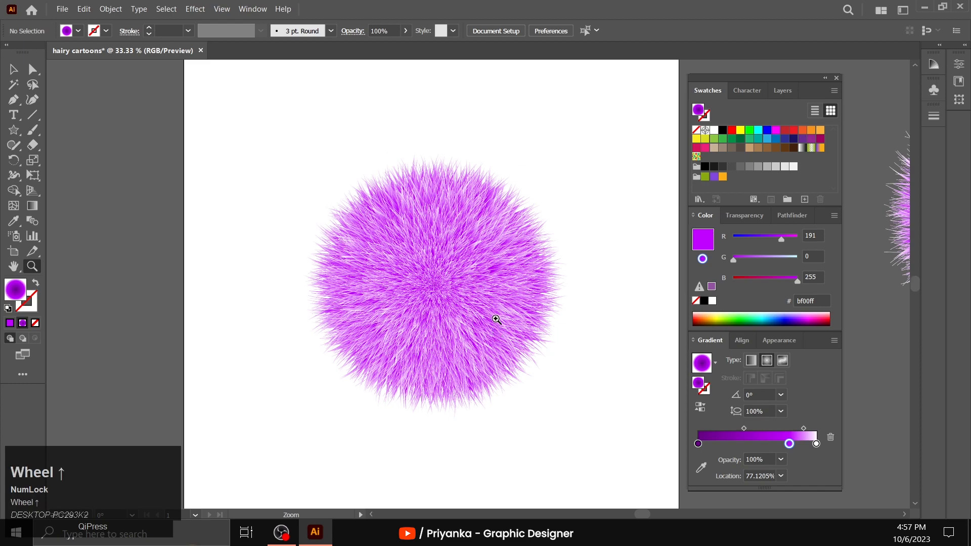
{"action": "scroll", "coordinate": [470, 272], "scroll_direction": "up", "scroll_amount": 1}
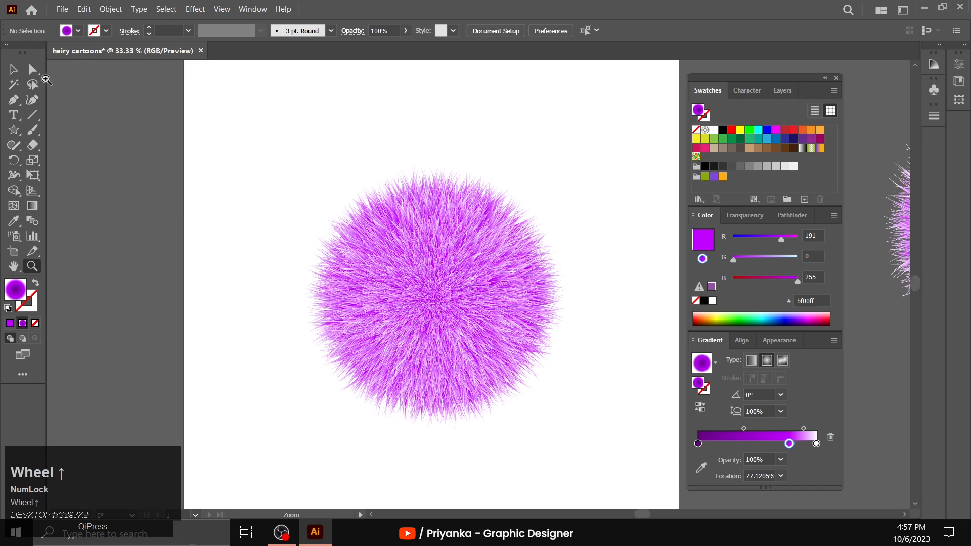
{"action": "left_click", "coordinate": [14, 71]}
{"action": "left_click", "coordinate": [498, 296]}
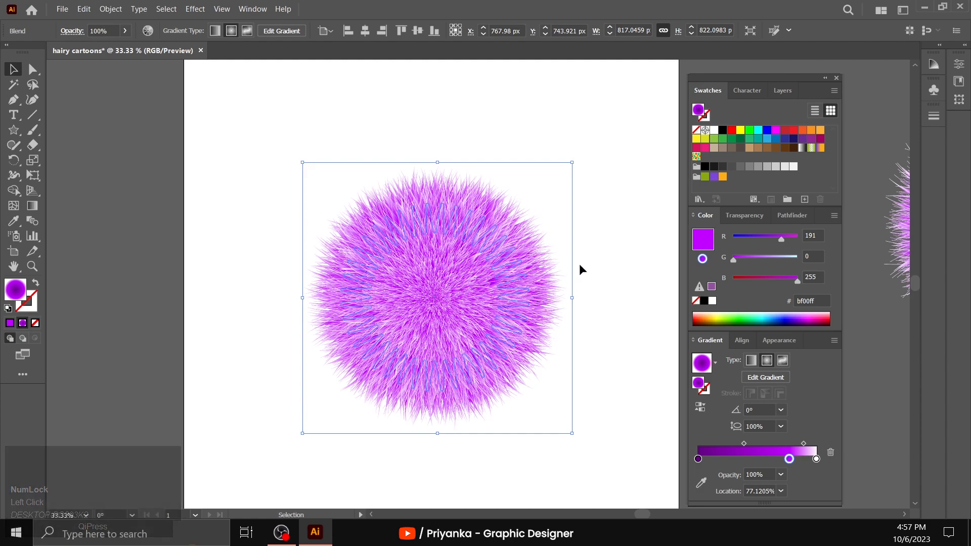
- Expand Layer 1's contents and hide the upper Blend, which is the duplicate fur ball outside the artboard
{"action": "left_click", "coordinate": [783, 91]}
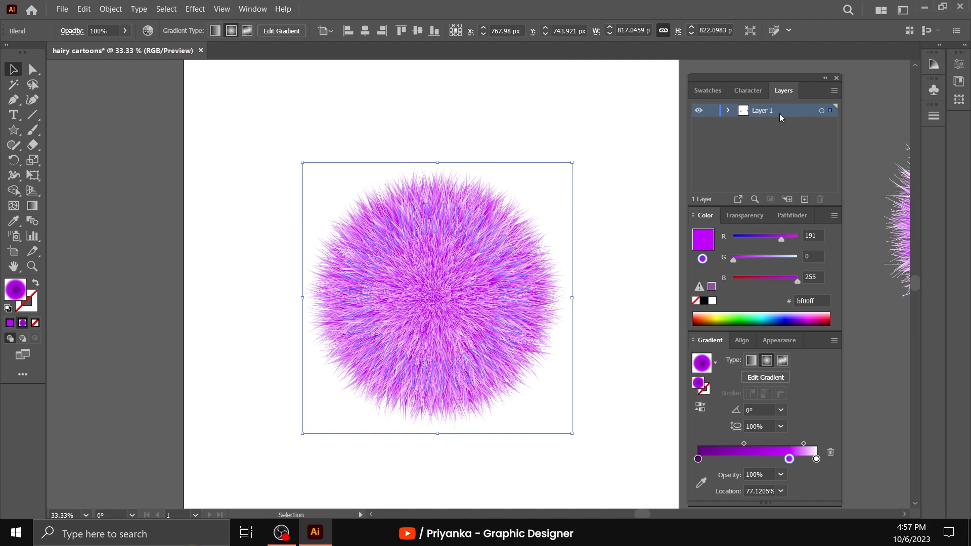
{"action": "left_click", "coordinate": [253, 9]}
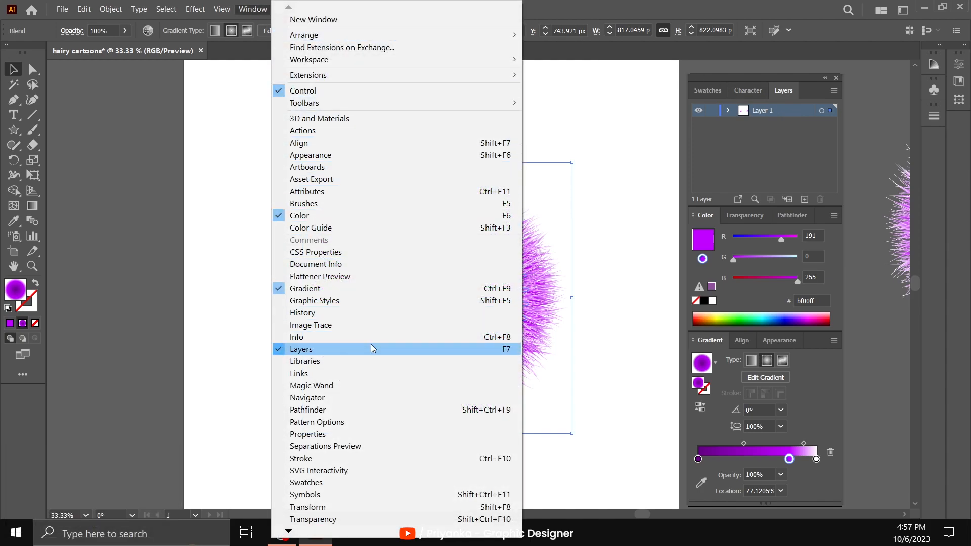
{"action": "left_click", "coordinate": [726, 110]}
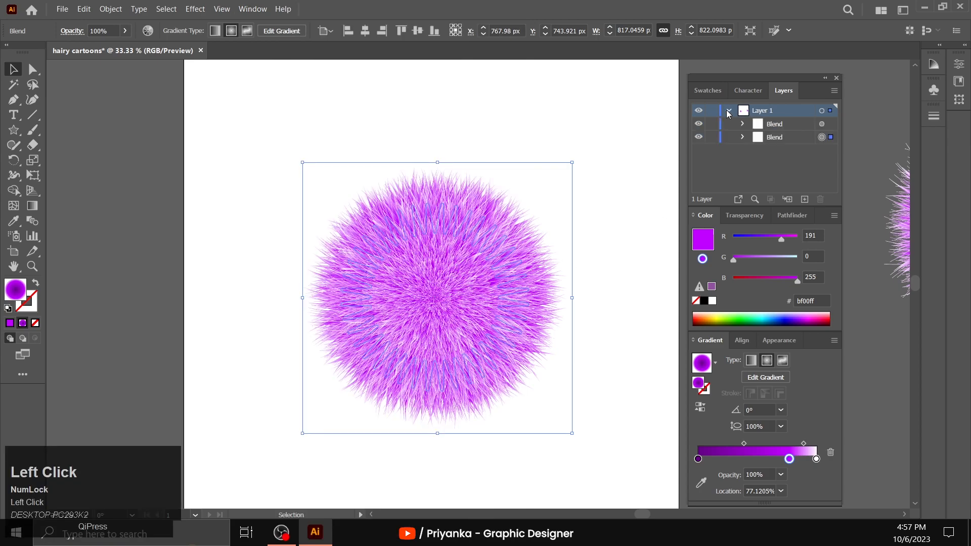
{"action": "left_click", "coordinate": [699, 124]}
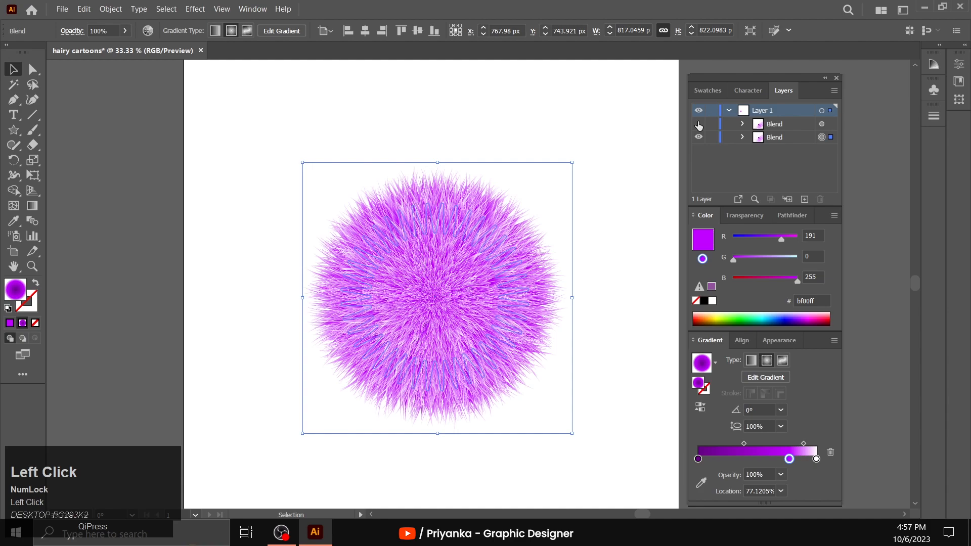
{"action": "left_click", "coordinate": [699, 124]}
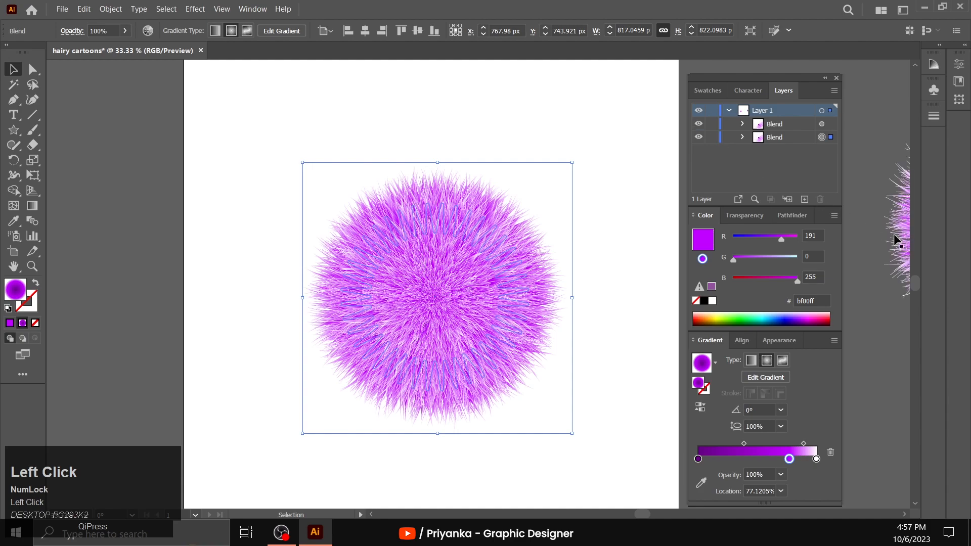
{"action": "left_click", "coordinate": [698, 124]}
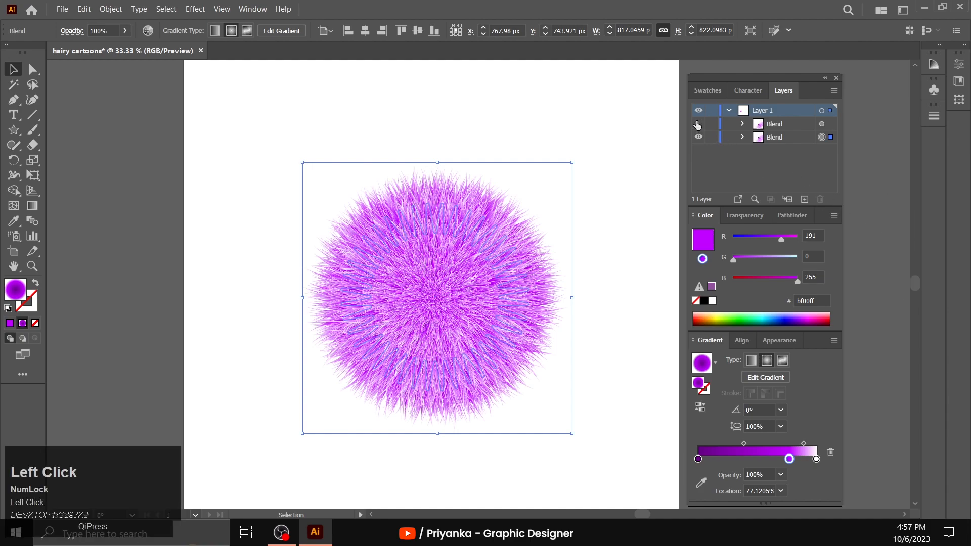
- Expand the visible fur ball's Blend and select only its upper path, the tiny centre star
{"action": "left_click", "coordinate": [784, 138]}
{"action": "left_click", "coordinate": [741, 137]}
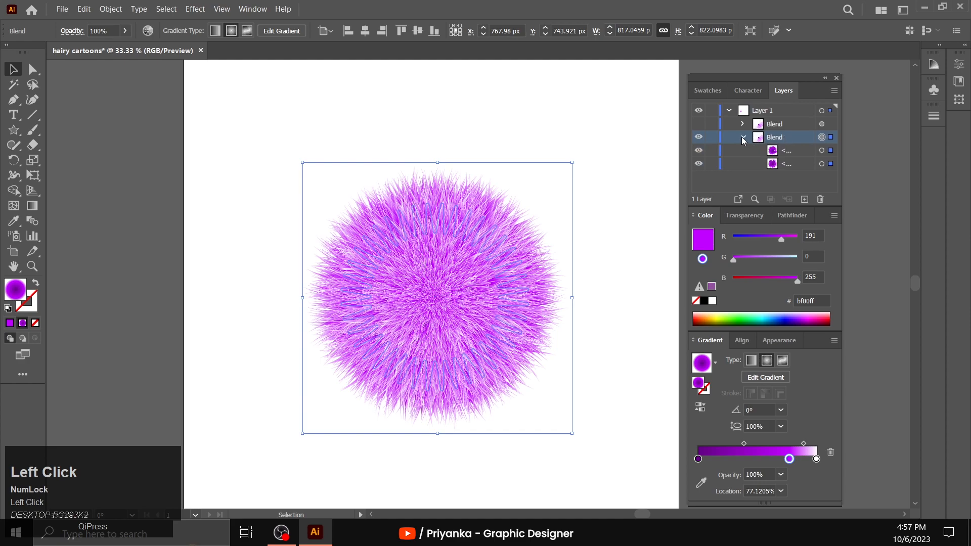
{"action": "left_click", "coordinate": [798, 150]}
{"action": "left_click", "coordinate": [822, 150]}
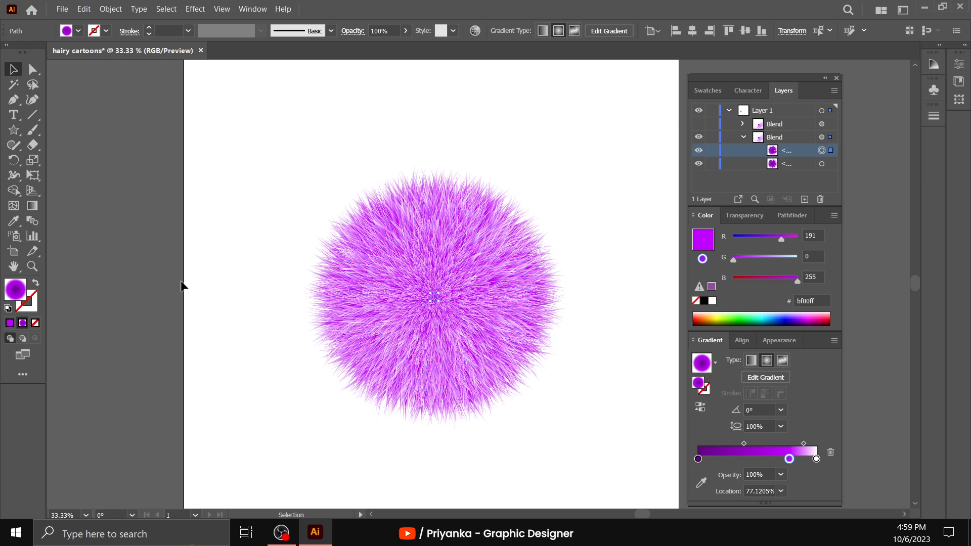
- Examine the blend's two source paths by selecting the large outer star and returning to the tiny centre star
{"action": "left_click", "coordinate": [32, 266]}
{"action": "left_click", "coordinate": [494, 297]}
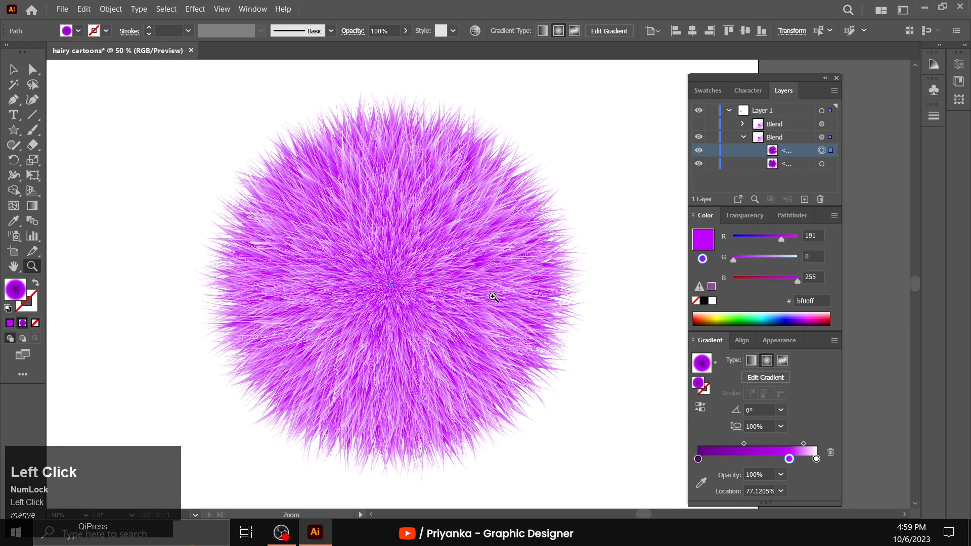
{"action": "left_click", "coordinate": [467, 290]}
{"action": "scroll", "coordinate": [467, 291], "scroll_direction": "up", "scroll_amount": 1}
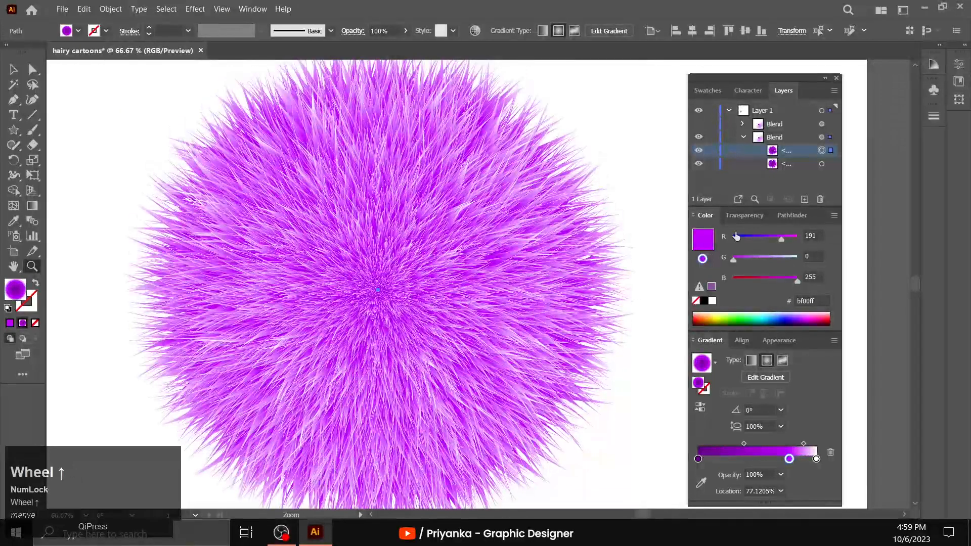
{"action": "left_click", "coordinate": [821, 164]}
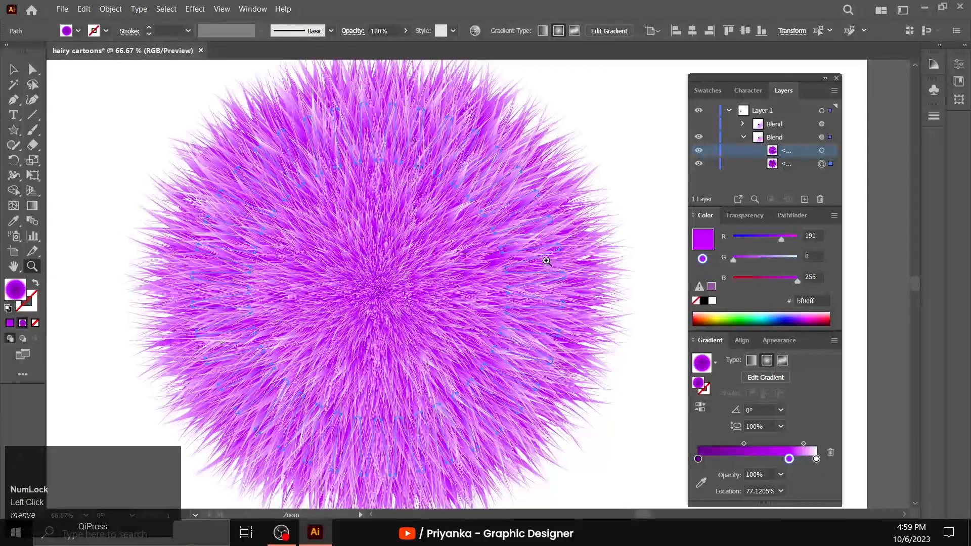
{"action": "left_click", "coordinate": [821, 151]}
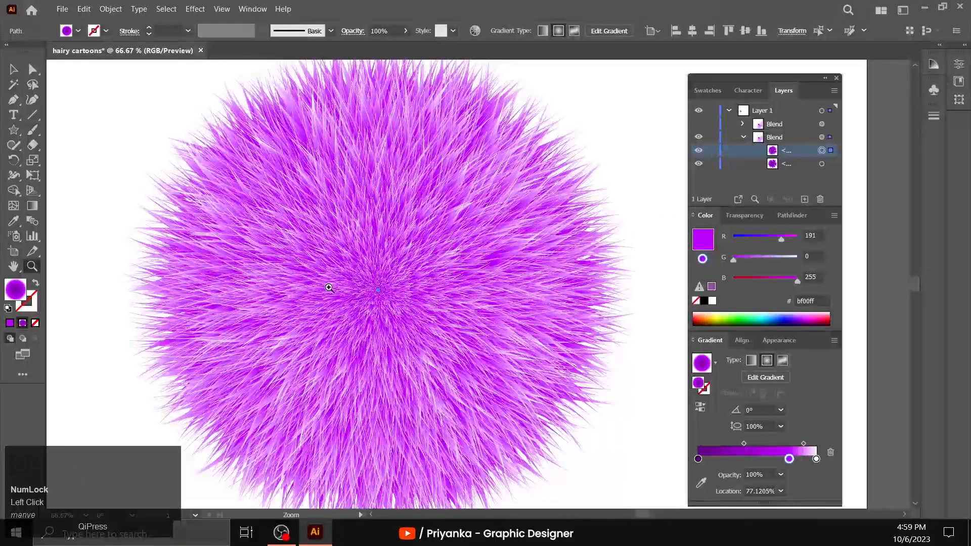
{"action": "left_click", "coordinate": [425, 250], "text": "alt"}
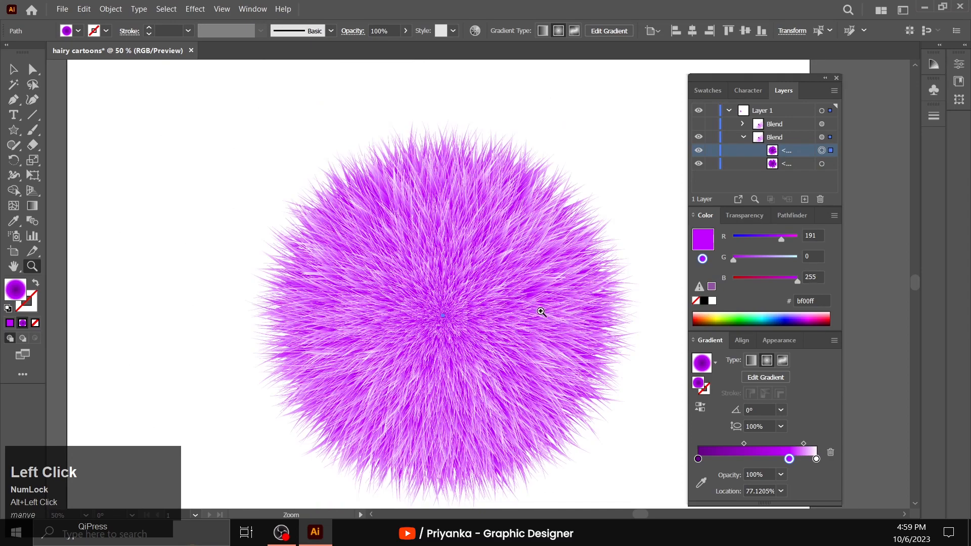
- Move the tiny centre star up about 213 px toward the top of the fur ball
{"action": "left_click", "coordinate": [13, 69]}
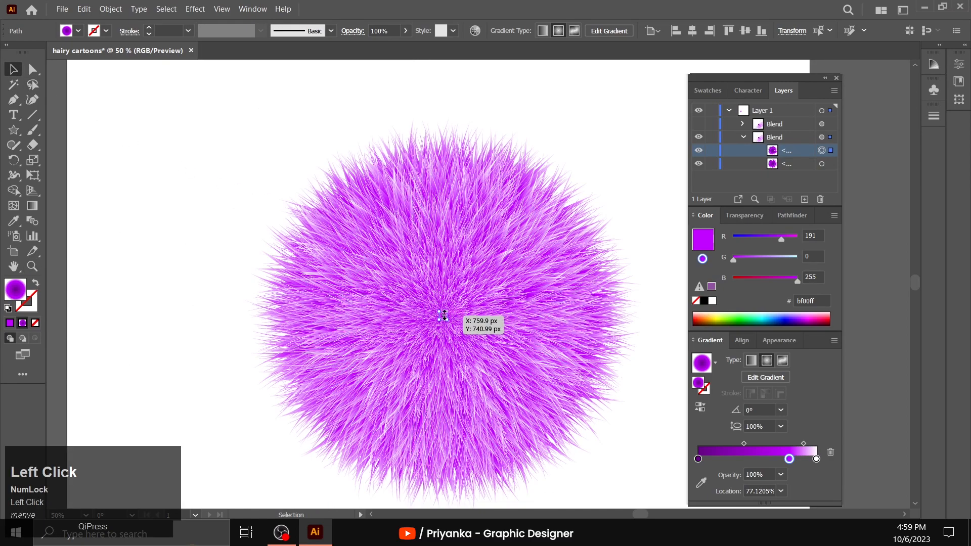
{"action": "left_click_drag", "start_coordinate": [443, 316], "coordinate": [443, 291]}
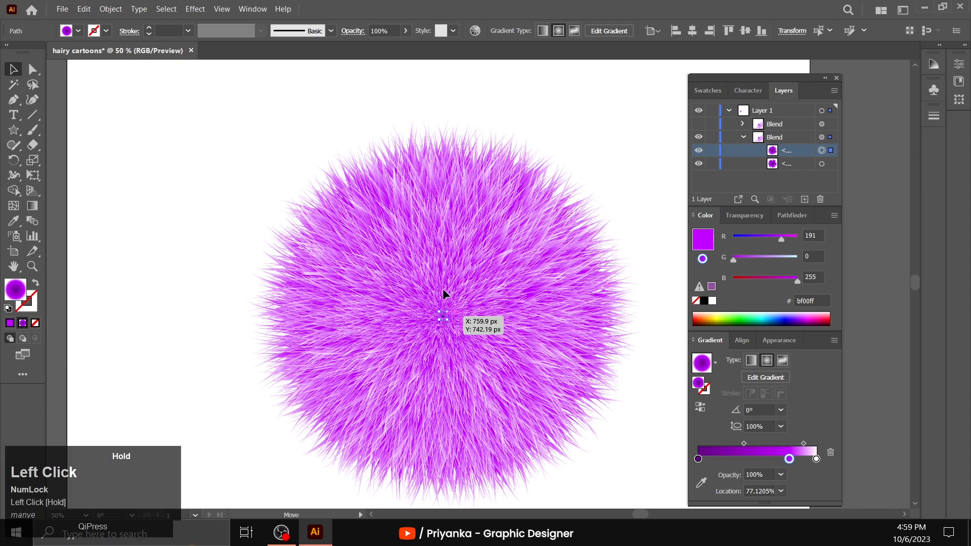
{"action": "left_click_drag", "start_coordinate": [440, 215], "coordinate": [441, 210]}
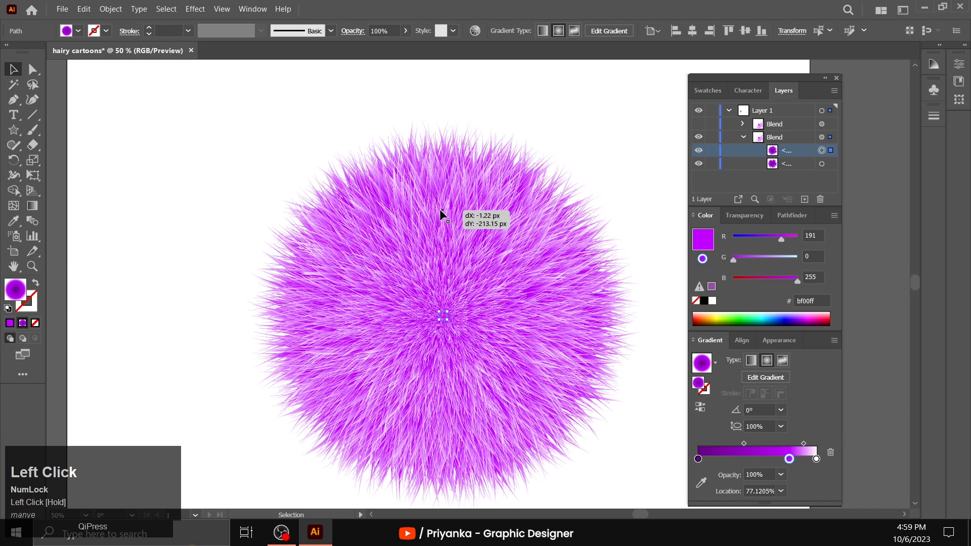
{"action": "left_click_drag", "start_coordinate": [439, 210], "coordinate": [440, 209]}
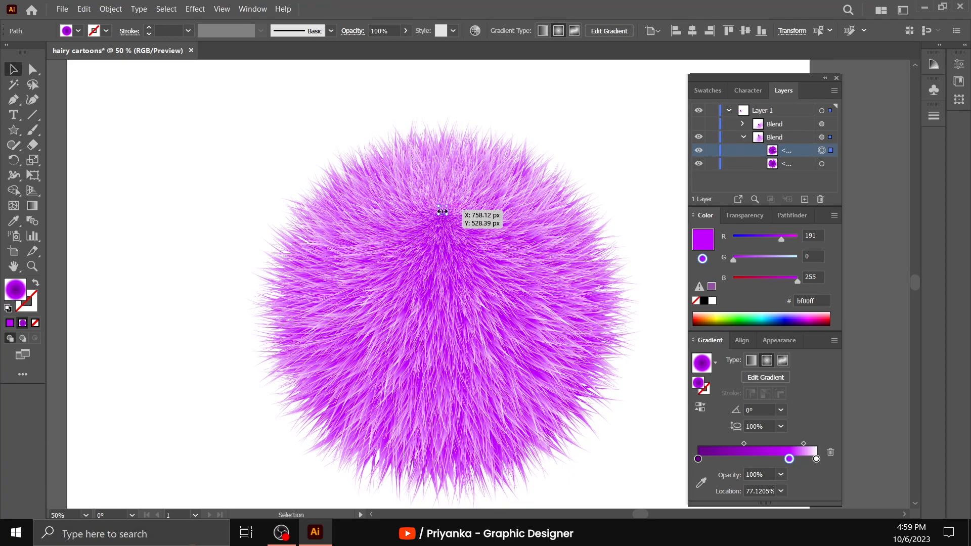
{"action": "left_click", "coordinate": [442, 208]}
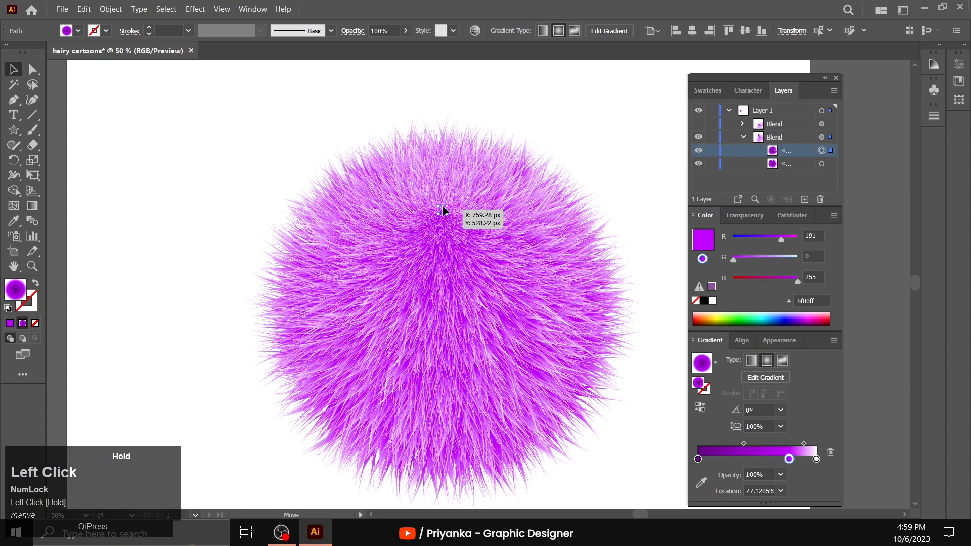
{"action": "left_click_drag", "start_coordinate": [442, 189], "coordinate": [442, 188]}
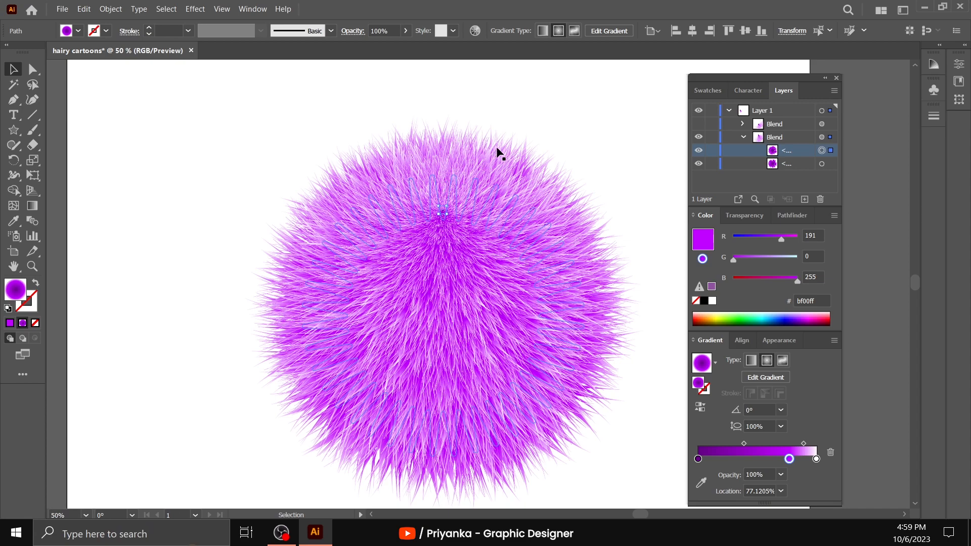
- Reselect only the tiny star and undo its move toward the top of the fur ball
{"action": "left_click", "coordinate": [550, 138]}
{"action": "left_click", "coordinate": [442, 215]}
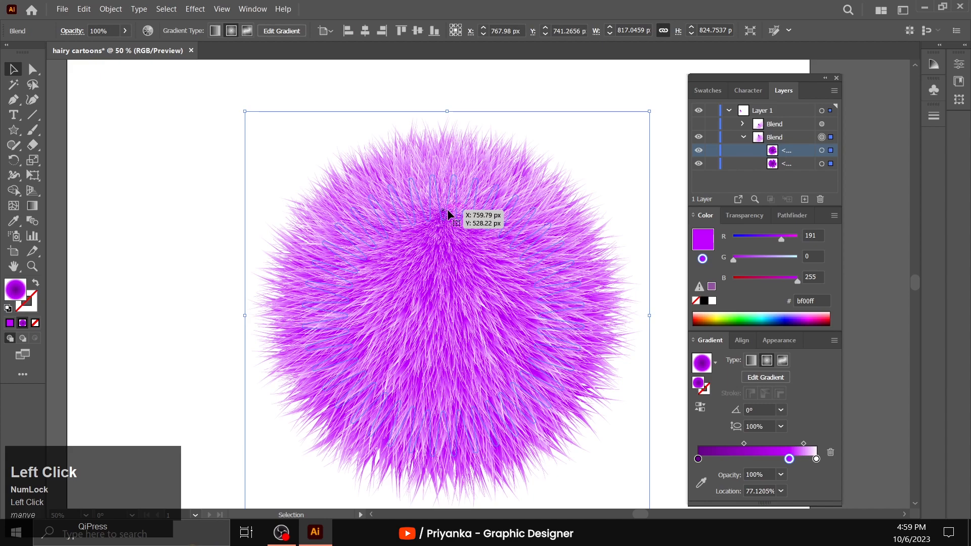
{"action": "left_click", "coordinate": [822, 151]}
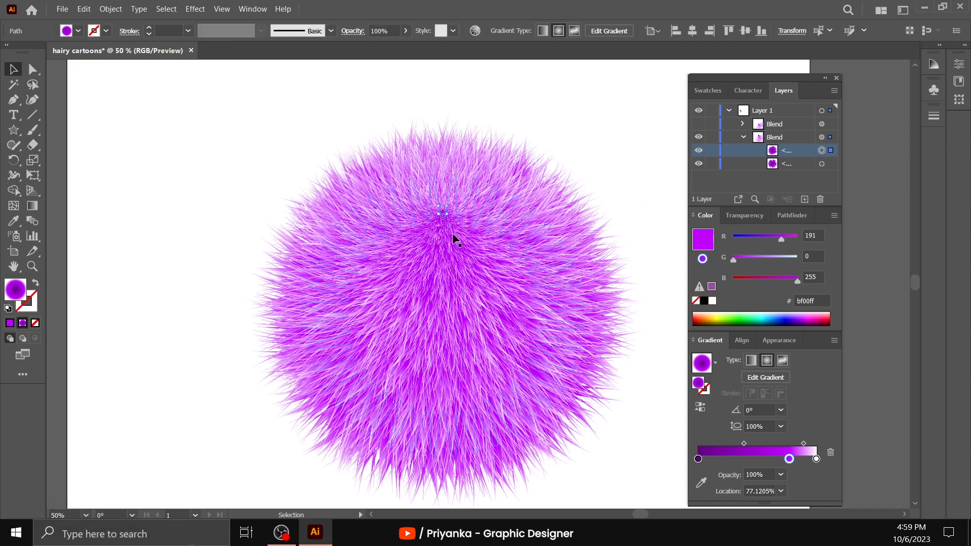
{"action": "key", "text": "ctrl+z"}
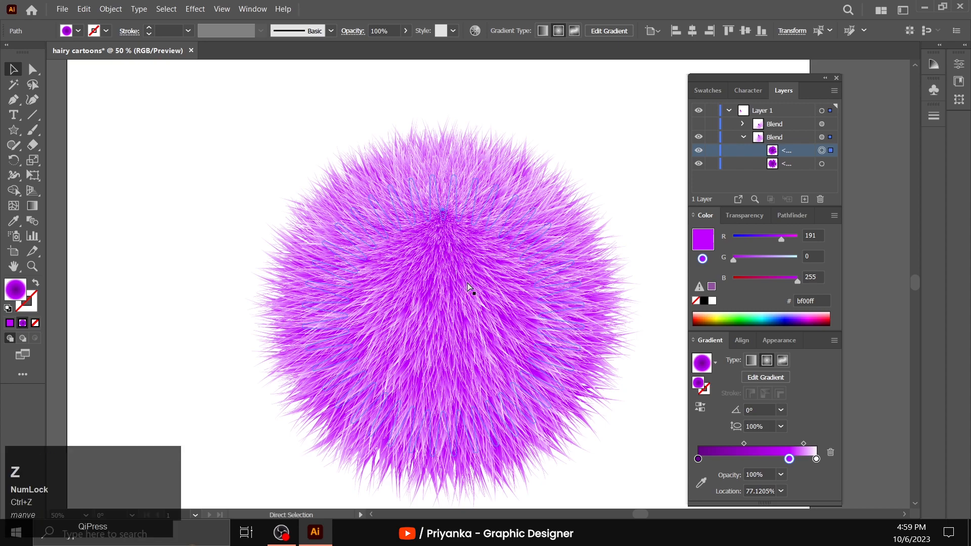
{"action": "key", "text": "ctrl"}
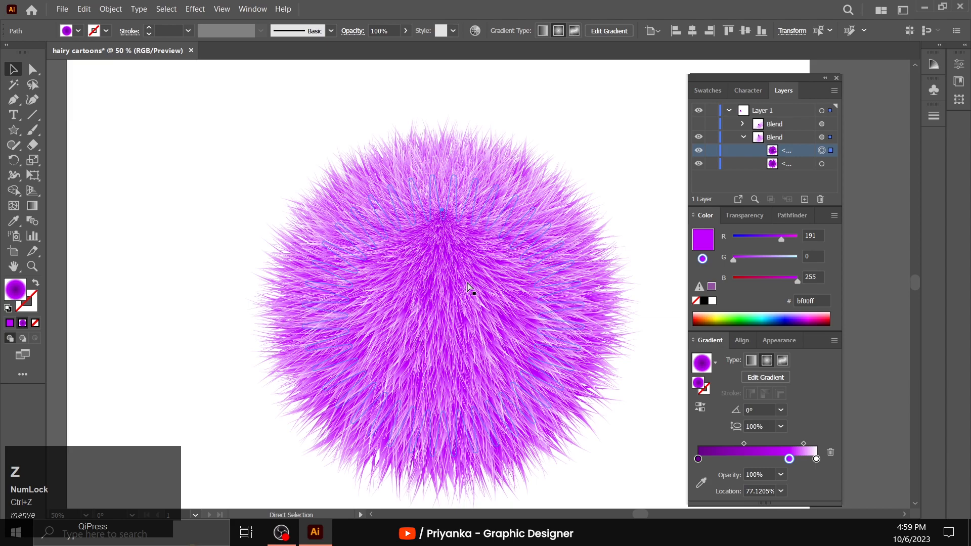
{"action": "key", "text": "ctrl+z"}
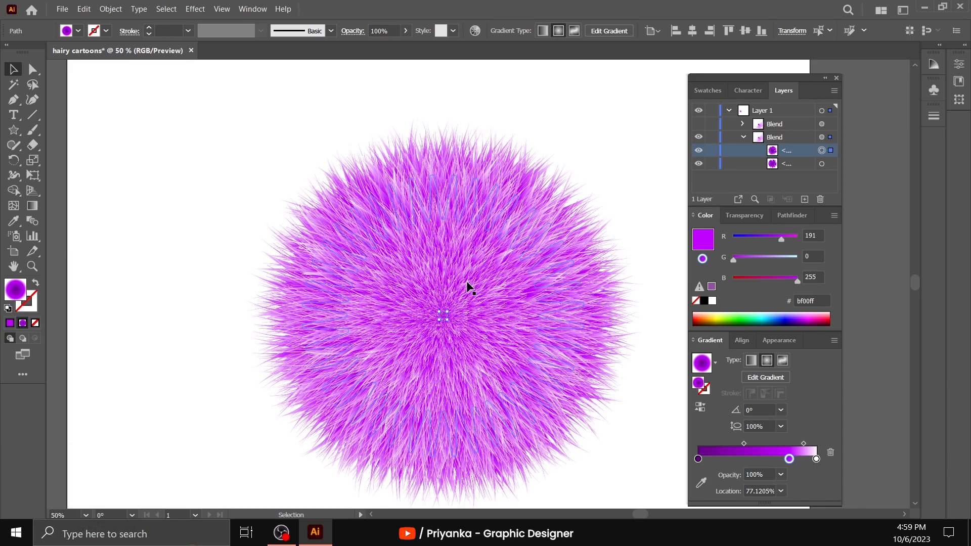
- Select the whole fur ball blend and isolate it for editing
{"action": "left_click", "coordinate": [248, 249]}
{"action": "left_click", "coordinate": [363, 285]}
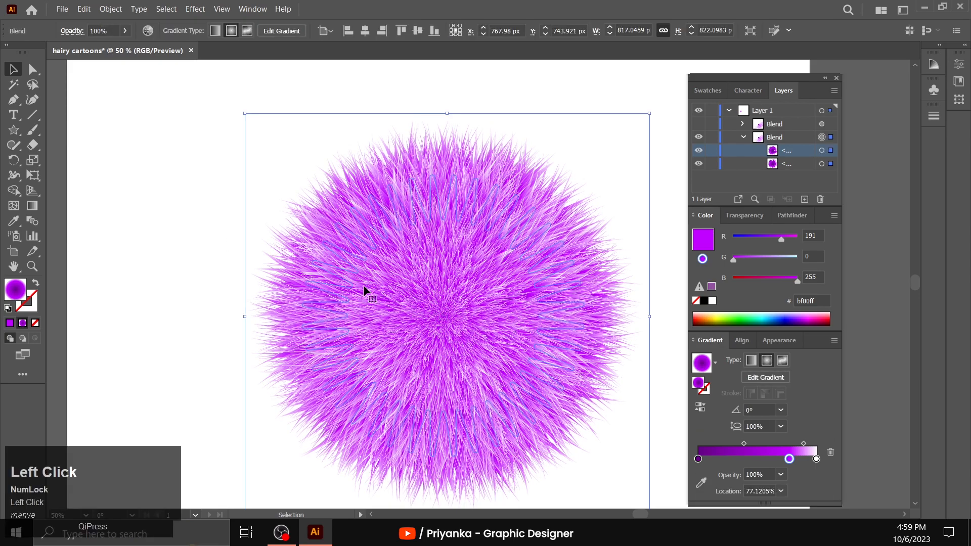
{"action": "right_click", "coordinate": [363, 284]}
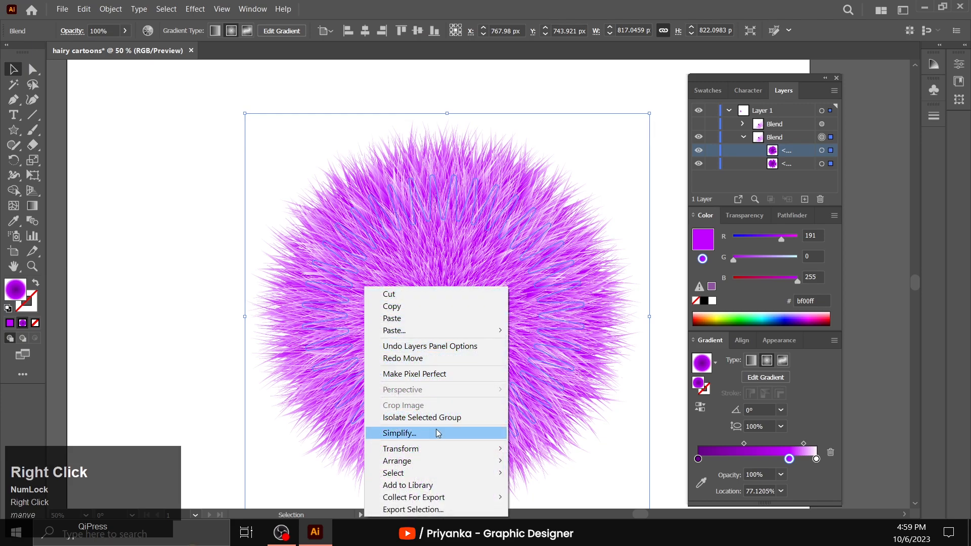
{"action": "left_click", "coordinate": [435, 423]}
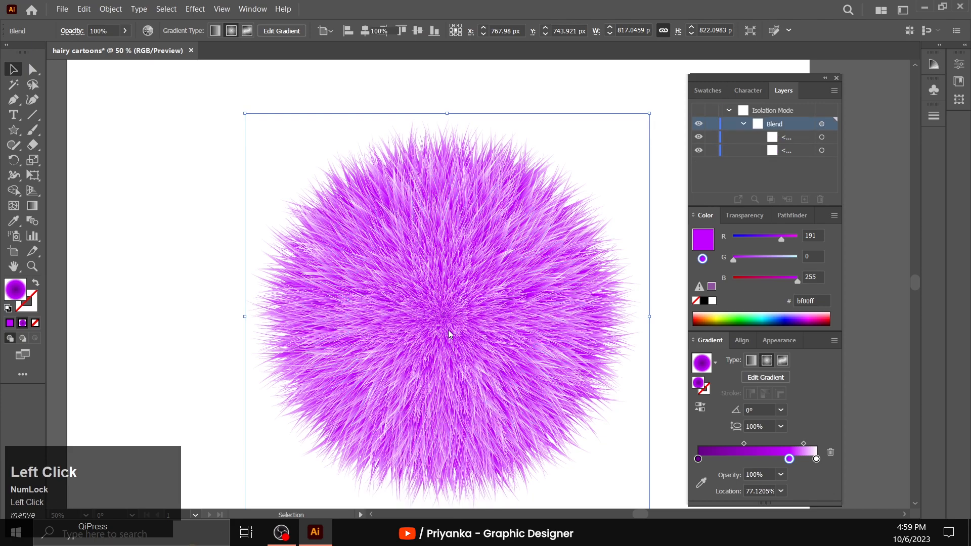
- Move the tiny centre star up about 240 px and then slightly higher within the isolated blend, and exit isolation mode
{"action": "left_click_drag", "start_coordinate": [444, 317], "coordinate": [436, 247]}
{"action": "left_click_drag", "start_coordinate": [438, 197], "coordinate": [438, 197]}
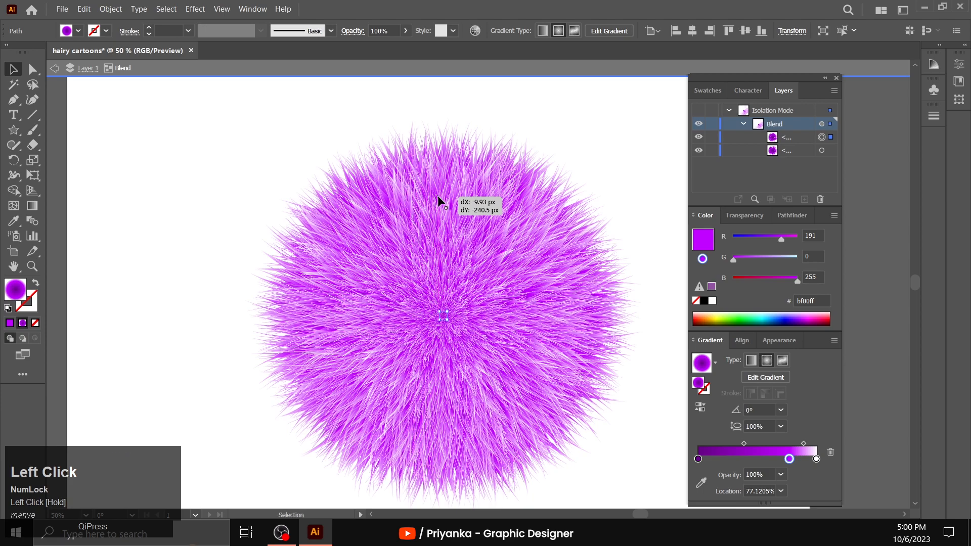
{"action": "left_click_drag", "start_coordinate": [438, 196], "coordinate": [437, 197]}
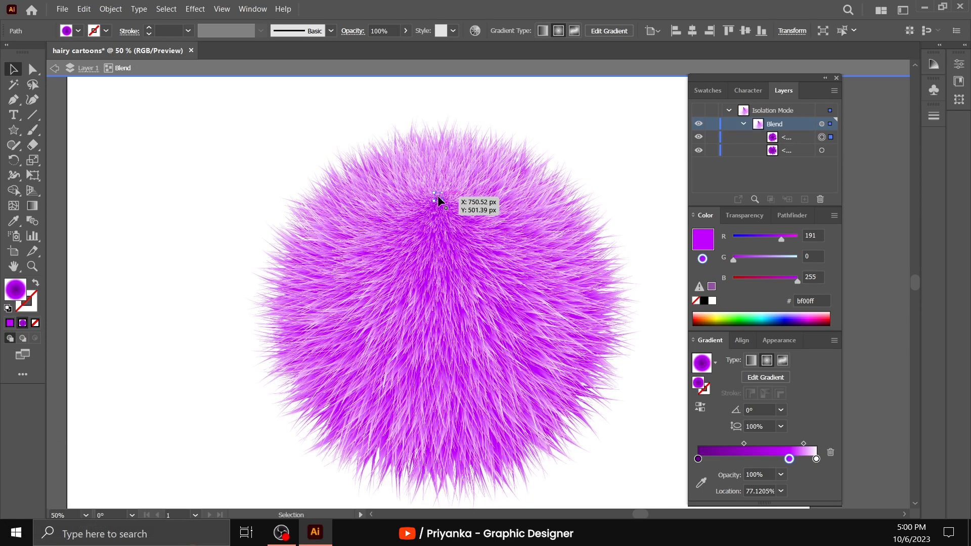
{"action": "left_click_drag", "start_coordinate": [438, 196], "coordinate": [440, 175]}
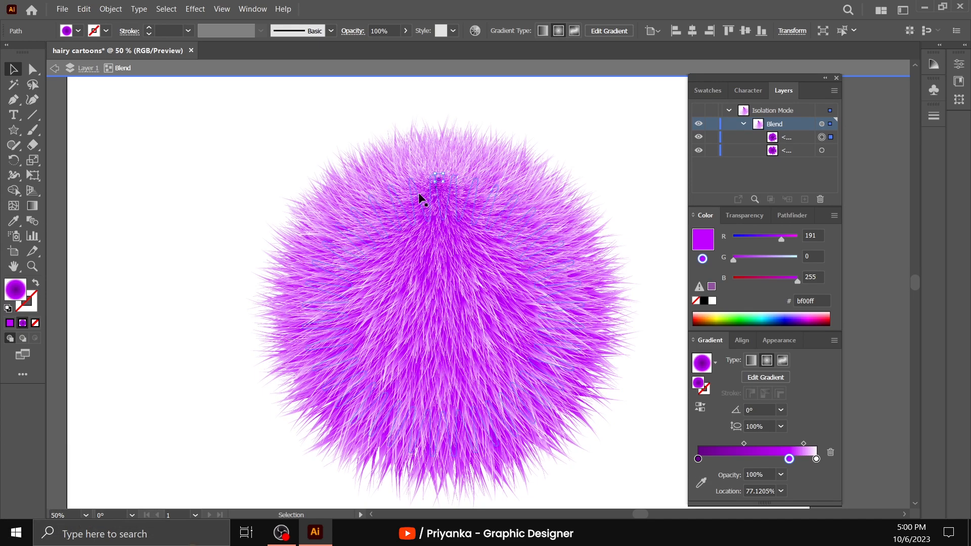
{"action": "double_click", "coordinate": [238, 237]}
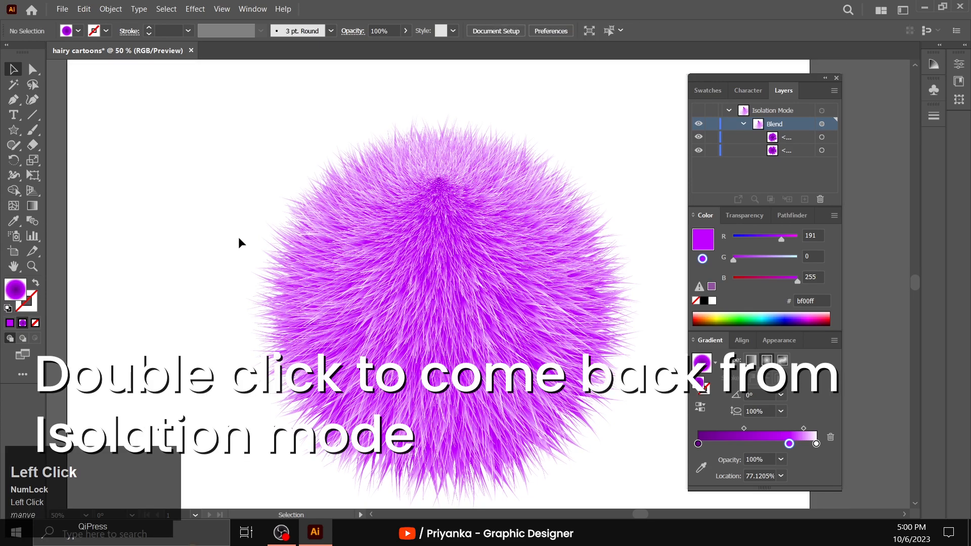
- Narrow the fur ball slightly to about 803 px wide, lower its top edge to shorten it, and deselect it
{"action": "left_click", "coordinate": [362, 274]}
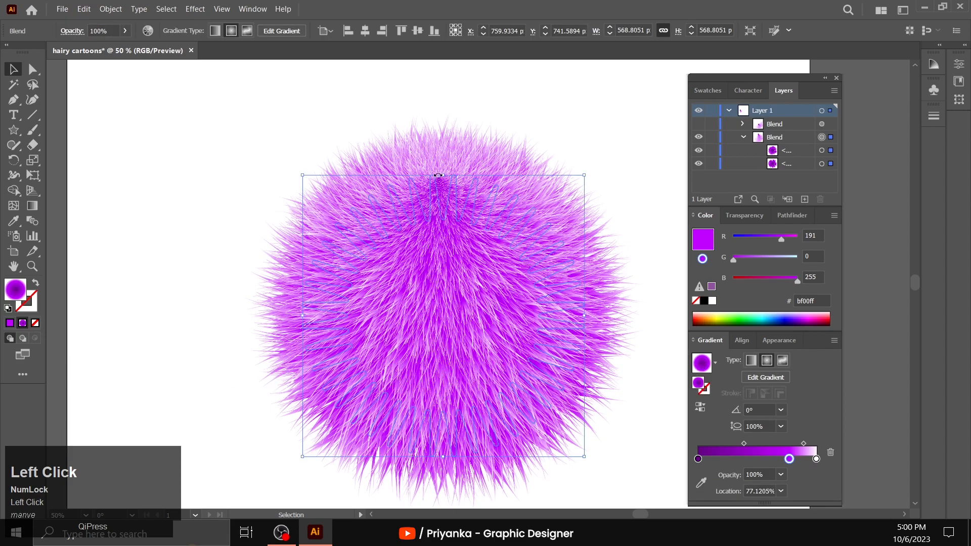
{"action": "left_click_drag", "start_coordinate": [588, 315], "coordinate": [579, 314]}
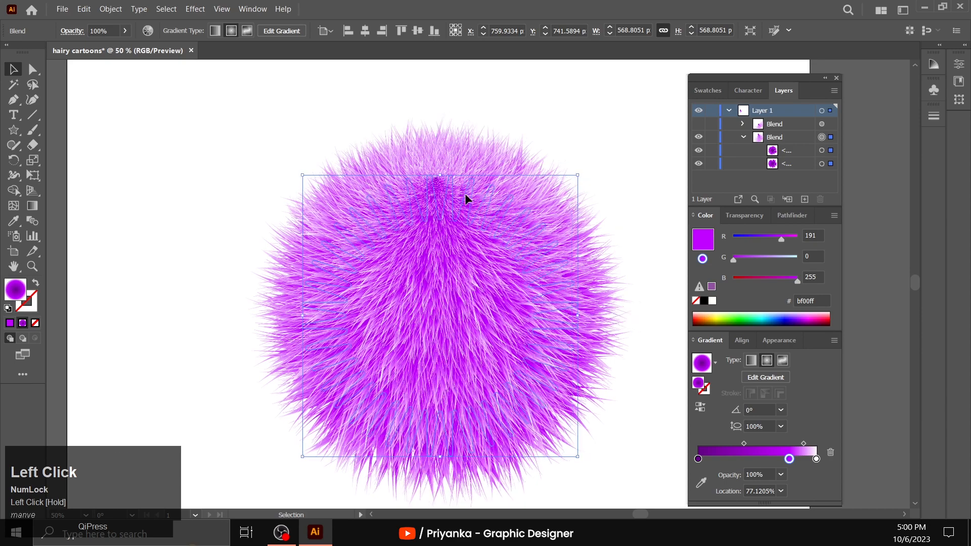
{"action": "left_click_drag", "start_coordinate": [441, 113], "coordinate": [446, 130]}
{"action": "left_click", "coordinate": [447, 147]}
{"action": "left_click_drag", "start_coordinate": [514, 104], "coordinate": [513, 106]}
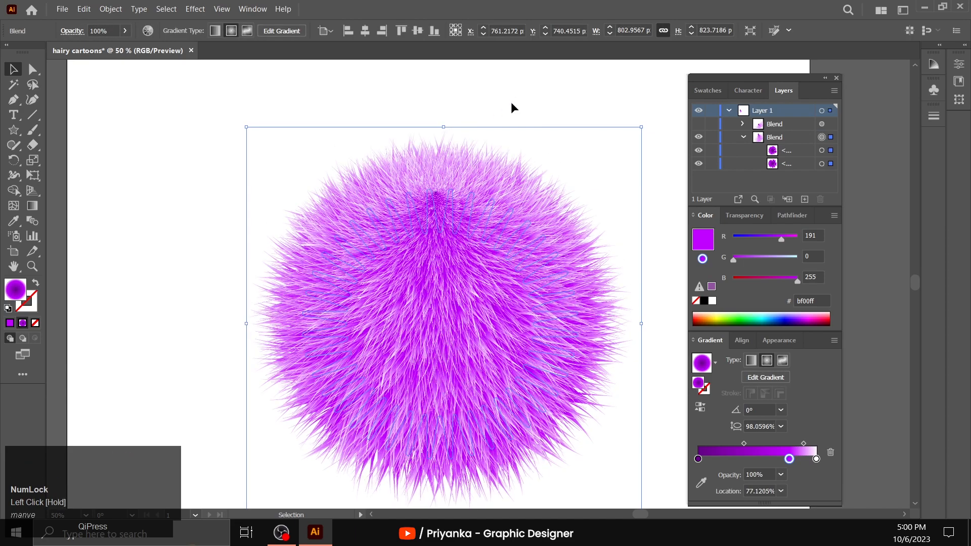
{"action": "left_click", "coordinate": [217, 203]}
- Examine the reshaped fur ball up close and against the whole artboard
{"action": "left_click", "coordinate": [39, 267]}
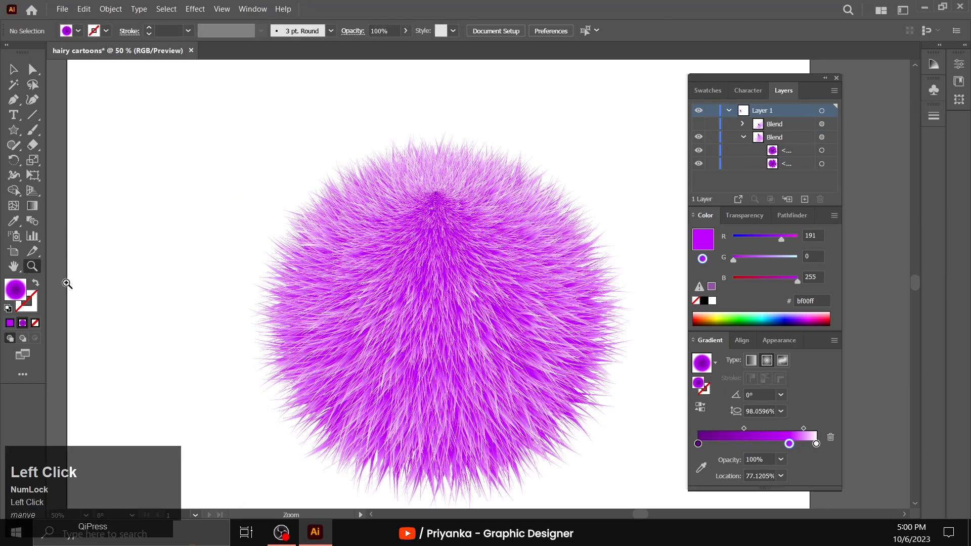
{"action": "left_click", "coordinate": [470, 264], "text": "alt"}
{"action": "left_click", "coordinate": [471, 264]}
{"action": "left_click", "coordinate": [523, 285], "text": "alt"}
{"action": "left_click", "coordinate": [525, 288]}
{"action": "left_click", "coordinate": [427, 307], "text": "alt"}
{"action": "left_click", "coordinate": [487, 301], "text": "alt"}
{"action": "scroll", "coordinate": [487, 300], "scroll_direction": "down", "scroll_amount": 1}
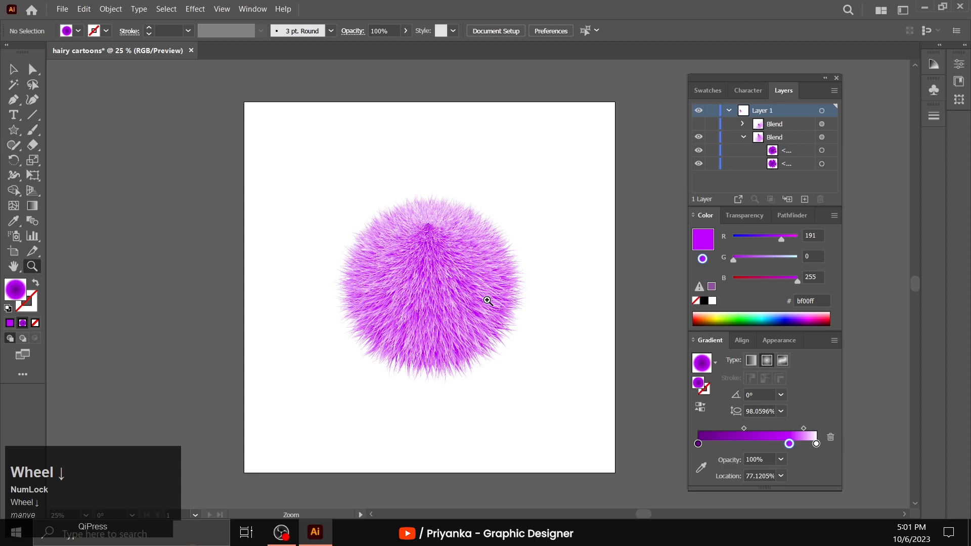
{"action": "left_click", "coordinate": [14, 69]}
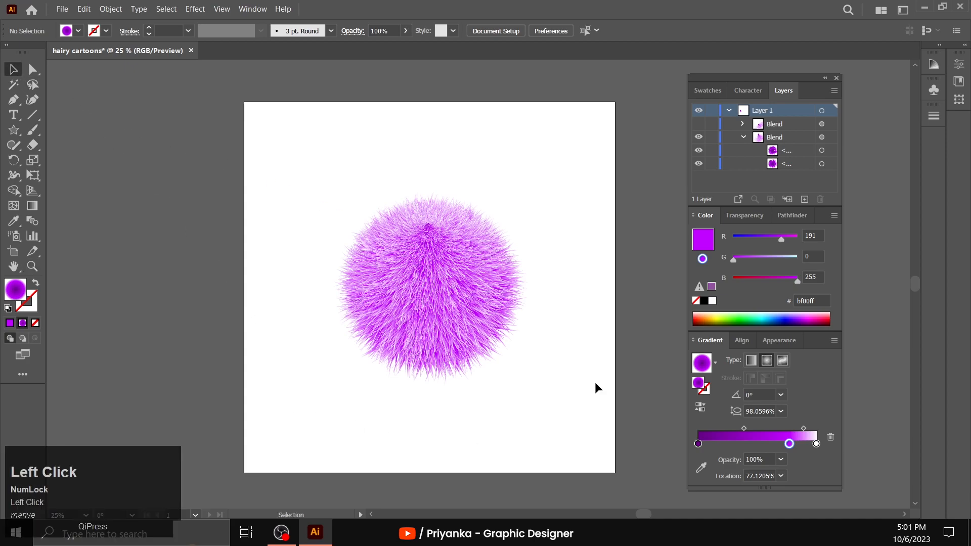
{"action": "scroll", "coordinate": [595, 387], "scroll_direction": "down", "scroll_amount": 1}
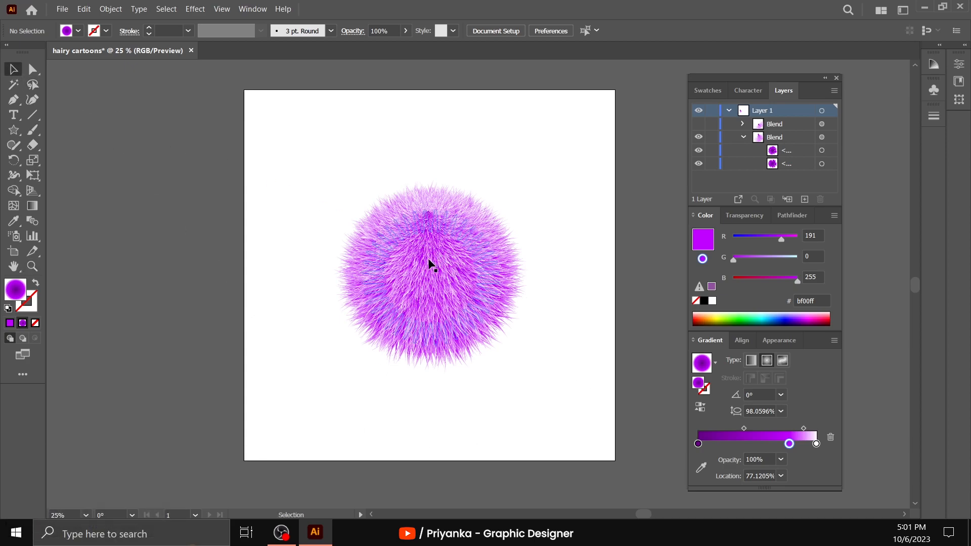
- Switch to Chrome and search Google for "cartoon faces vector free download"
{"action": "left_click", "coordinate": [922, 10]}
{"action": "type", "text": "car"}
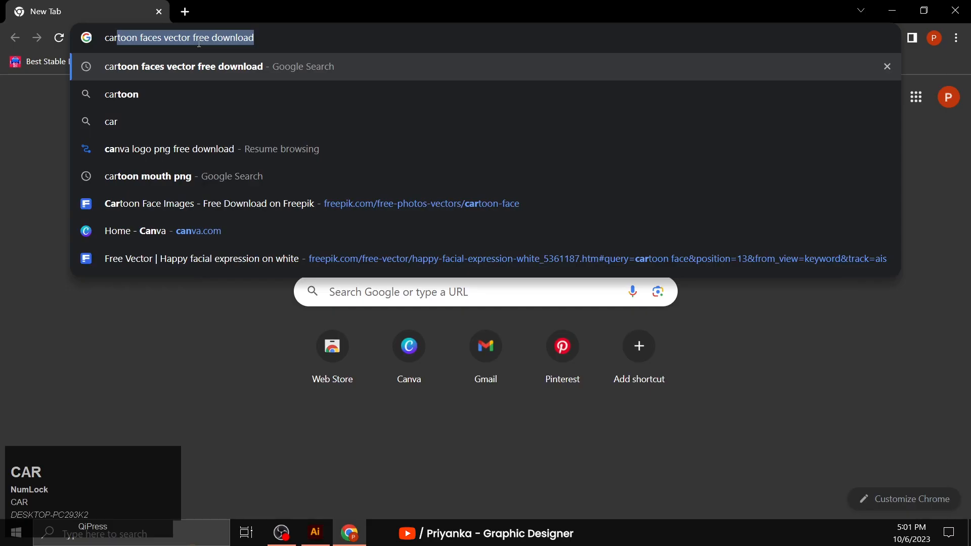
{"action": "type", "text": "toon"}
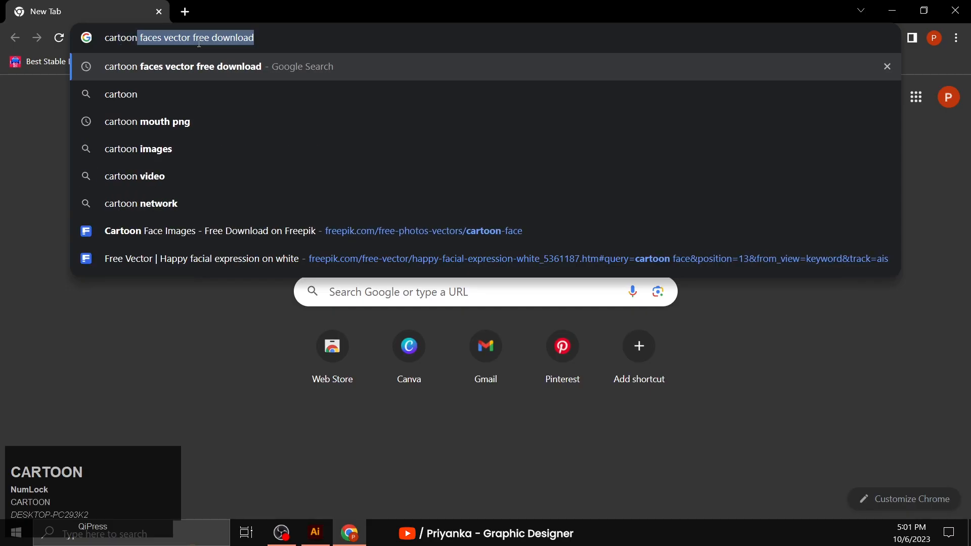
{"action": "type", "text": " faces"}
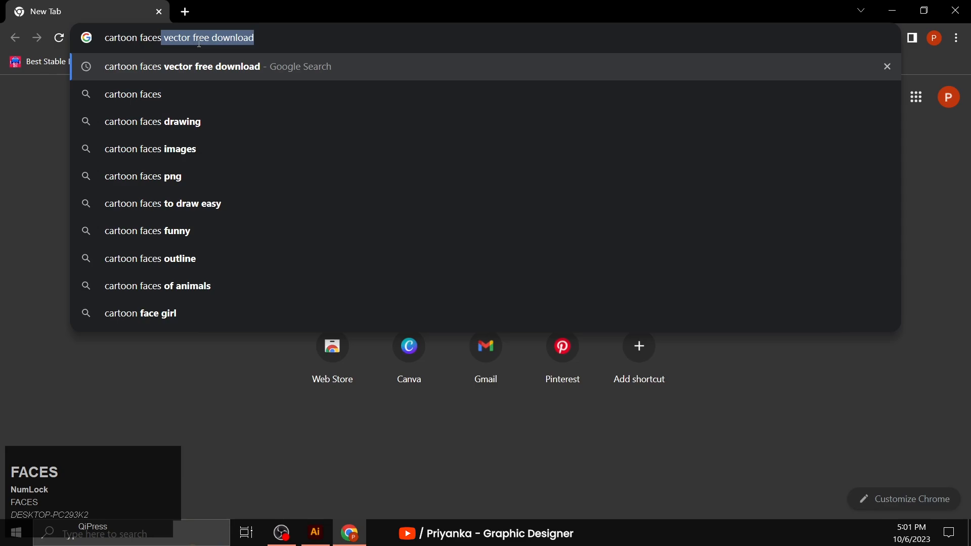
{"action": "left_click", "coordinate": [199, 66]}
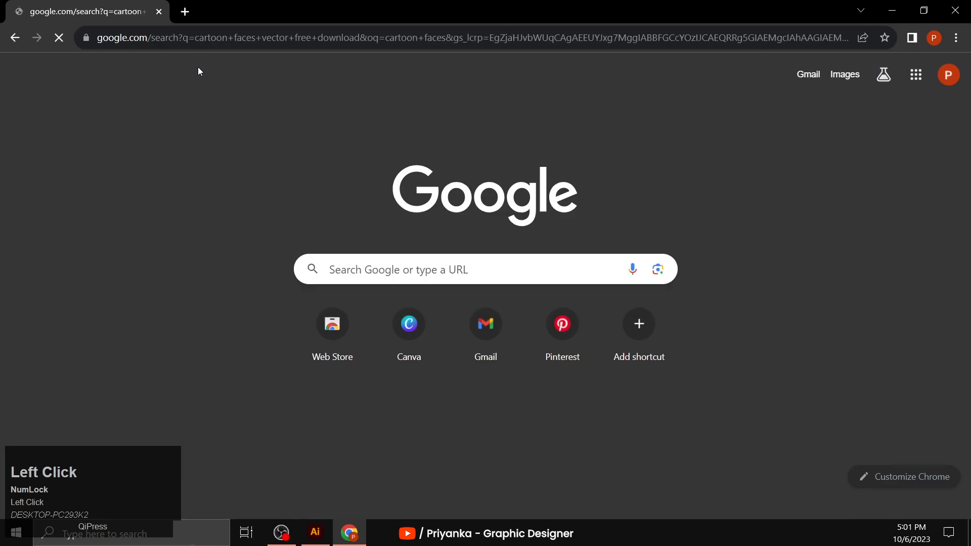
- Open Freepik's Cartoon Face Images result and choose the free happy facial expression vector with orange eyes and a smiling mouth
{"action": "scroll", "coordinate": [225, 245], "scroll_direction": "down", "scroll_amount": 10}
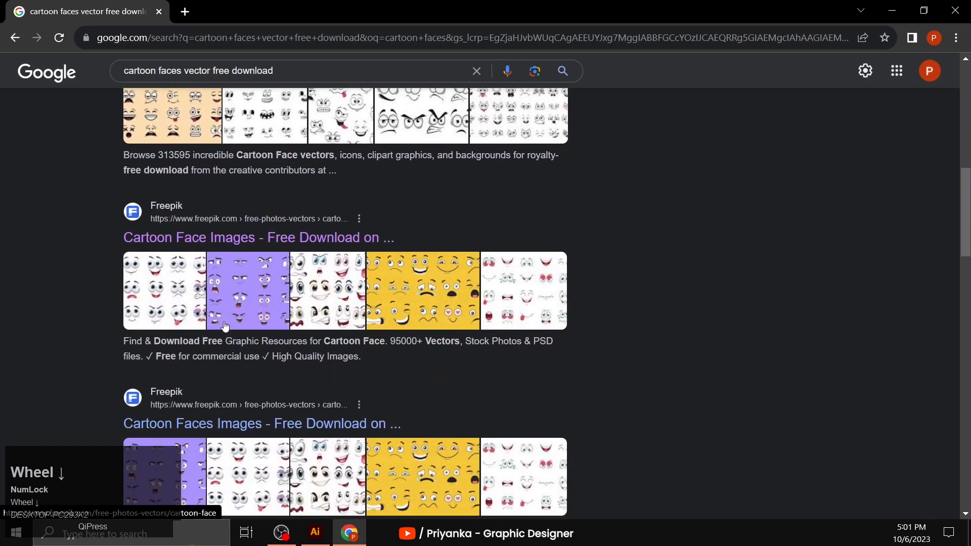
{"action": "left_click", "coordinate": [194, 233]}
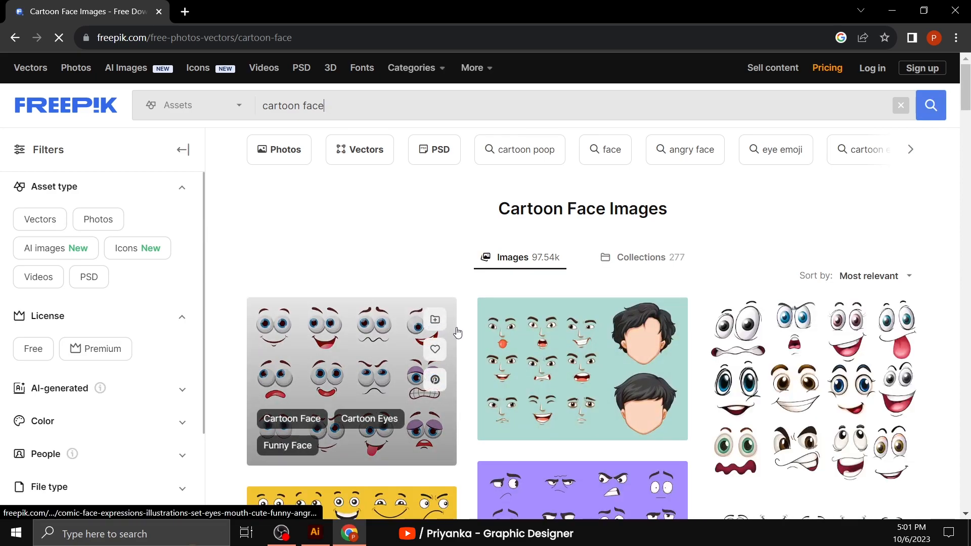
{"action": "scroll", "coordinate": [459, 341], "scroll_direction": "down", "scroll_amount": 6}
{"action": "scroll", "coordinate": [461, 349], "scroll_direction": "down", "scroll_amount": 6}
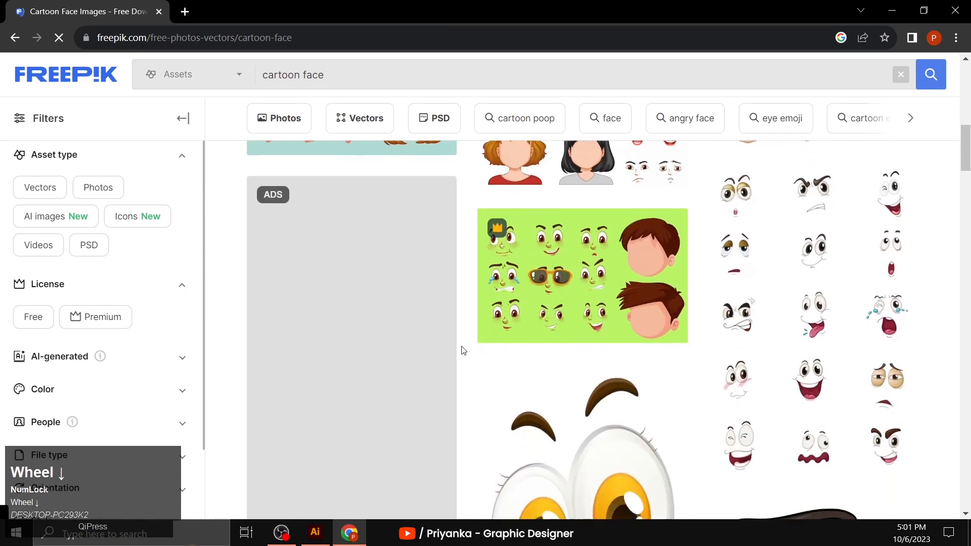
{"action": "scroll", "coordinate": [461, 349], "scroll_direction": "down", "scroll_amount": 3}
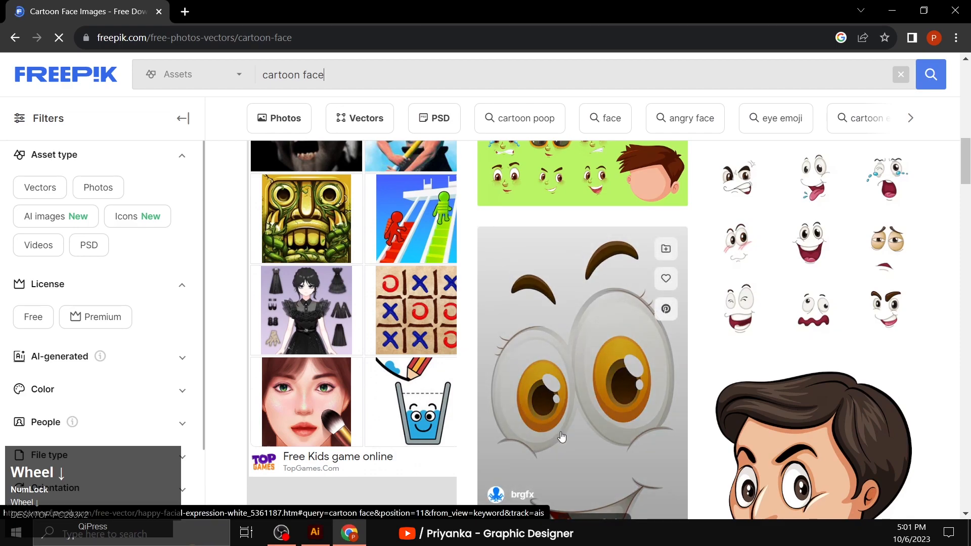
{"action": "left_click", "coordinate": [560, 436]}
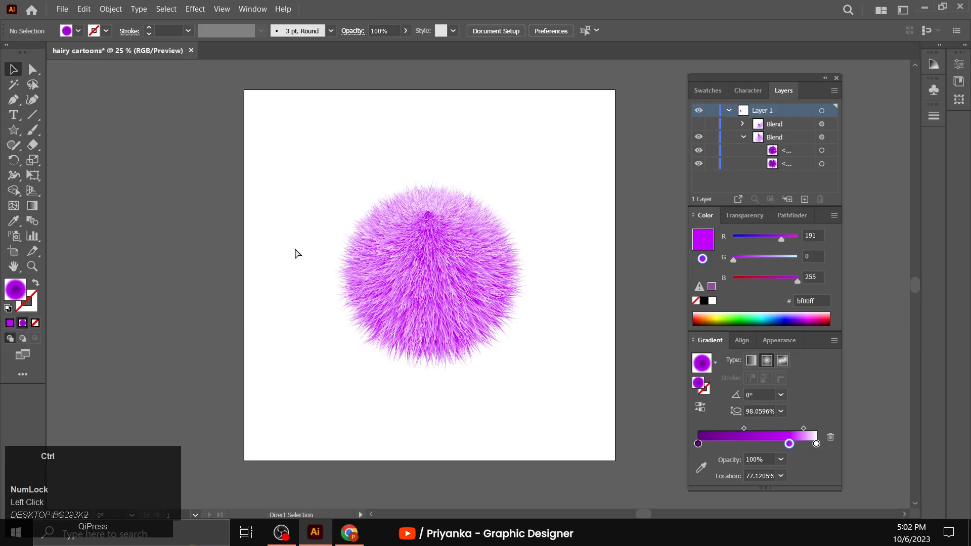
- Switch back to Illustrator and paste the happy face group onto the right side of the fur ball
{"action": "key", "text": "ctrl+v"}
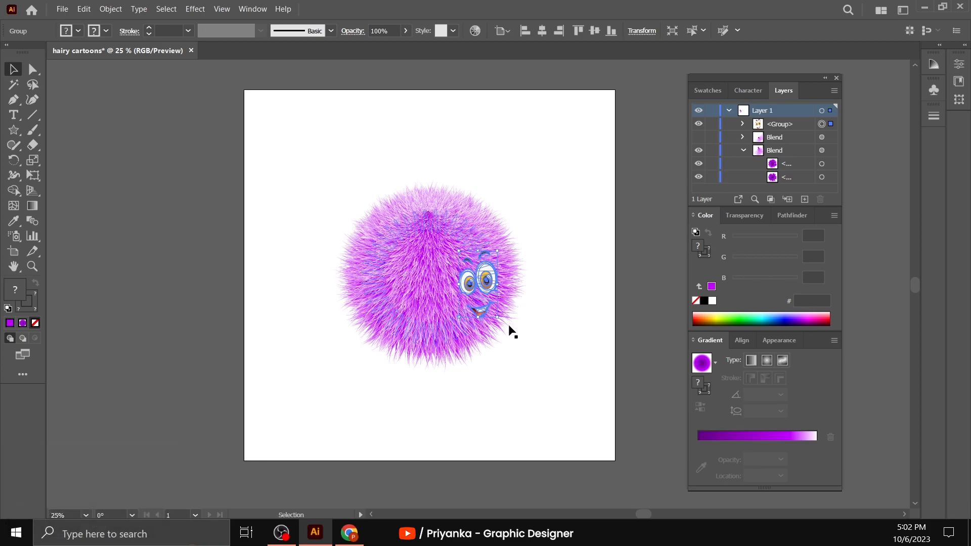
- Enlarge the pasted happy face group and move it onto the middle of the fur ball
{"action": "left_click_drag", "start_coordinate": [499, 317], "coordinate": [541, 392]}
{"action": "left_click_drag", "start_coordinate": [523, 307], "coordinate": [447, 238]}
{"action": "left_click", "coordinate": [158, 251]}
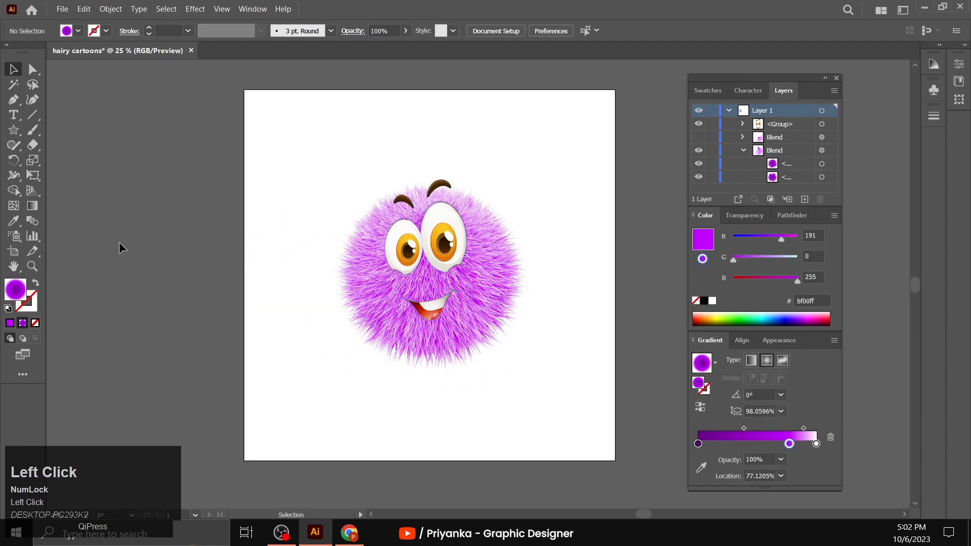
- Make small adjustments to the face group's tilt and position so it sits well on the fur ball
{"action": "left_click", "coordinate": [32, 266]}
{"action": "scroll", "coordinate": [498, 285], "scroll_direction": "up", "scroll_amount": 1}
{"action": "left_click", "coordinate": [14, 69]}
{"action": "left_click", "coordinate": [344, 253]}
{"action": "left_click_drag", "start_coordinate": [435, 172], "coordinate": [438, 176]}
{"action": "left_click", "coordinate": [460, 186]}
{"action": "left_click_drag", "start_coordinate": [403, 246], "coordinate": [403, 247]}
{"action": "left_click", "coordinate": [576, 207]}
- Move the face group slightly higher on the fur ball
{"action": "left_click", "coordinate": [32, 266]}
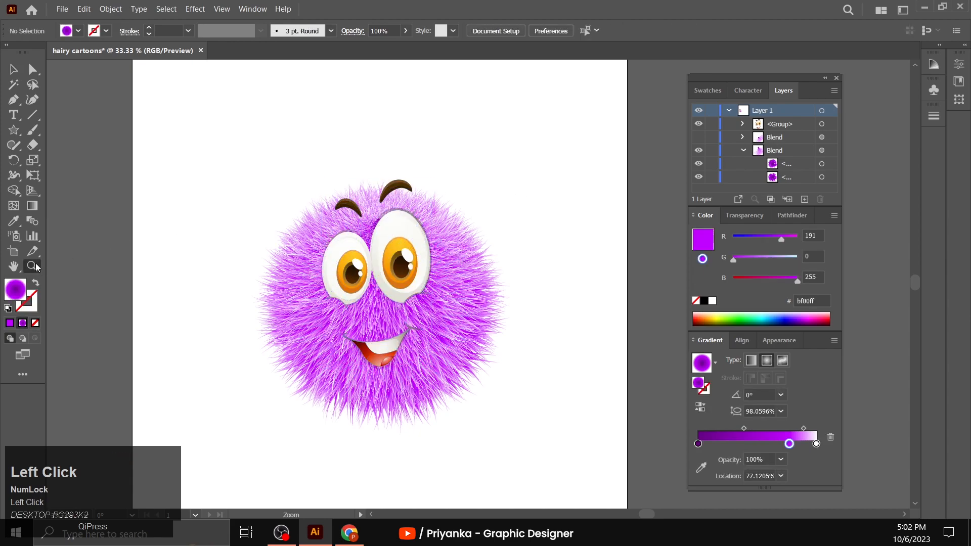
{"action": "left_click", "coordinate": [529, 304], "text": "alt"}
{"action": "scroll", "coordinate": [520, 290], "scroll_direction": "down", "scroll_amount": 1}
{"action": "left_click", "coordinate": [455, 288]}
{"action": "scroll", "coordinate": [433, 271], "scroll_direction": "up", "scroll_amount": 1}
{"action": "key", "text": "v"}
{"action": "left_click_drag", "start_coordinate": [428, 261], "coordinate": [429, 256]}
{"action": "left_click", "coordinate": [585, 225]}
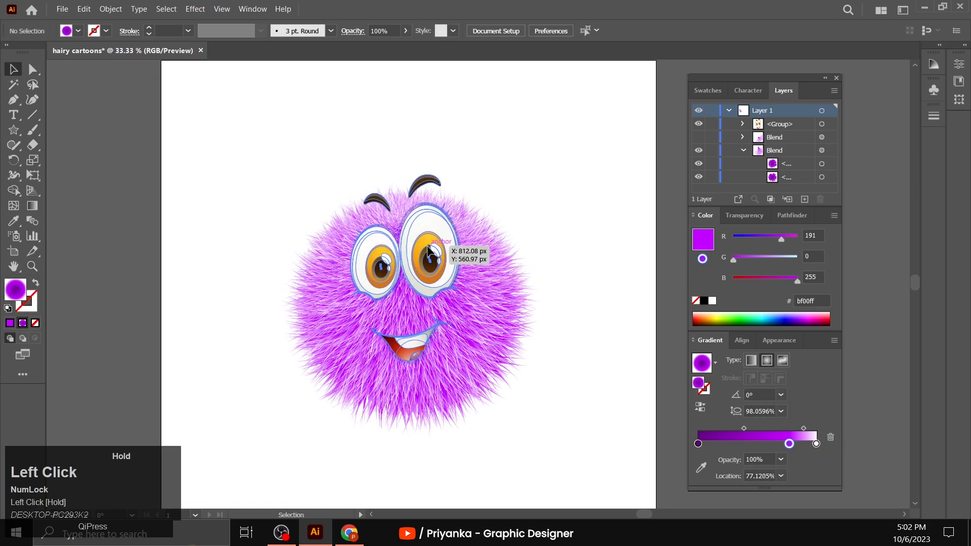
- Fine-tune the face group's placement on the upper middle of the fur ball with a few small shifts
{"action": "left_click", "coordinate": [429, 251]}
{"action": "mouse_move", "coordinate": [433, 251]}
{"action": "left_mouse_down"}
{"action": "mouse_move", "coordinate": [437, 233]}
{"action": "mouse_move", "coordinate": [432, 245]}
{"action": "left_mouse_up"}
{"action": "left_click", "coordinate": [551, 184]}
{"action": "left_click", "coordinate": [430, 223]}
{"action": "left_click_drag", "start_coordinate": [466, 172], "coordinate": [468, 172]}
{"action": "left_click", "coordinate": [548, 235]}
{"action": "left_click_drag", "start_coordinate": [431, 254], "coordinate": [429, 255]}
{"action": "left_click", "coordinate": [599, 292]}
- Examine the finished face on the fur ball up close and against the whole artboard
{"action": "left_click", "coordinate": [32, 266]}
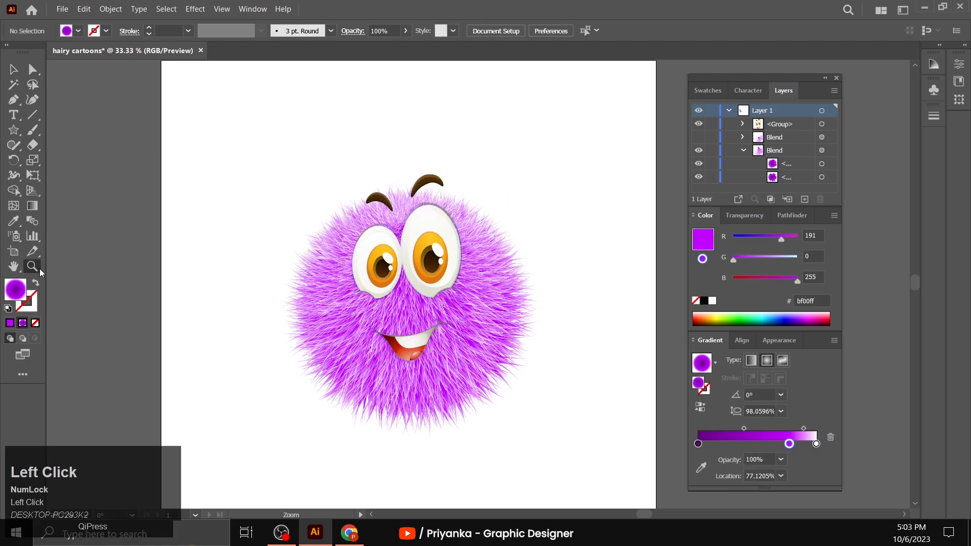
{"action": "left_click", "coordinate": [480, 308], "text": "alt"}
{"action": "left_click", "coordinate": [478, 318], "text": "alt"}
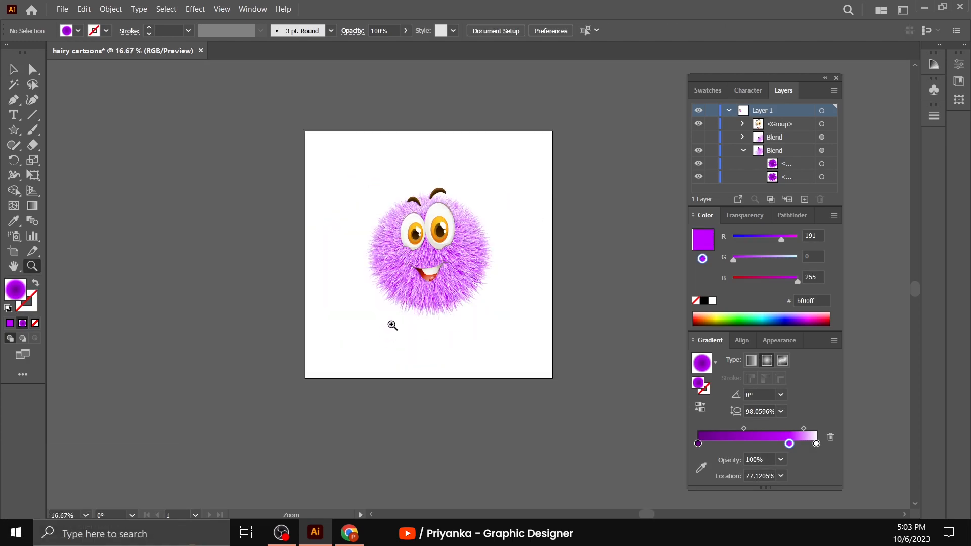
{"action": "scroll", "coordinate": [356, 335], "scroll_direction": "up", "scroll_amount": 1}
{"action": "left_click", "coordinate": [490, 242]}
{"action": "scroll", "coordinate": [576, 393], "scroll_direction": "up", "scroll_amount": 2}
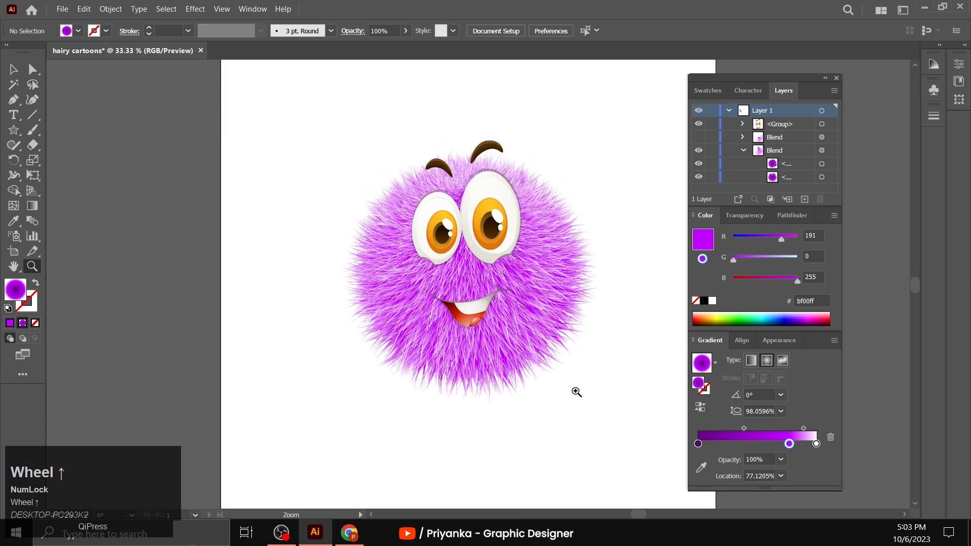
{"action": "left_click", "coordinate": [576, 371], "text": "alt"}
{"action": "scroll", "coordinate": [328, 283], "scroll_direction": "up", "scroll_amount": 1}
- Draw a 1500 x 1500 px rectangle with the Rectangle tool as the background
{"action": "left_click", "coordinate": [14, 69]}
{"action": "left_click", "coordinate": [23, 133]}
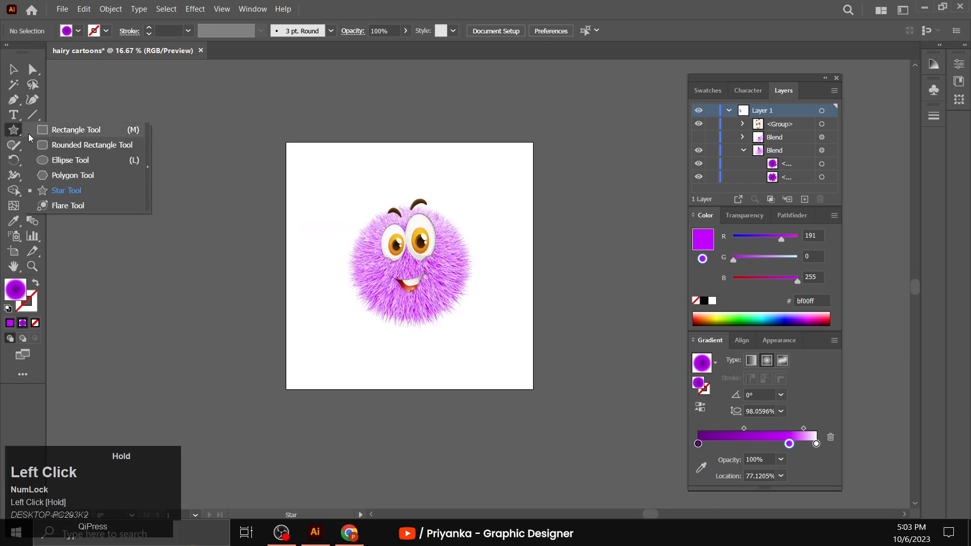
{"action": "left_click", "coordinate": [77, 131]}
{"action": "left_click", "coordinate": [340, 223]}
{"action": "type", "text": "1500"}
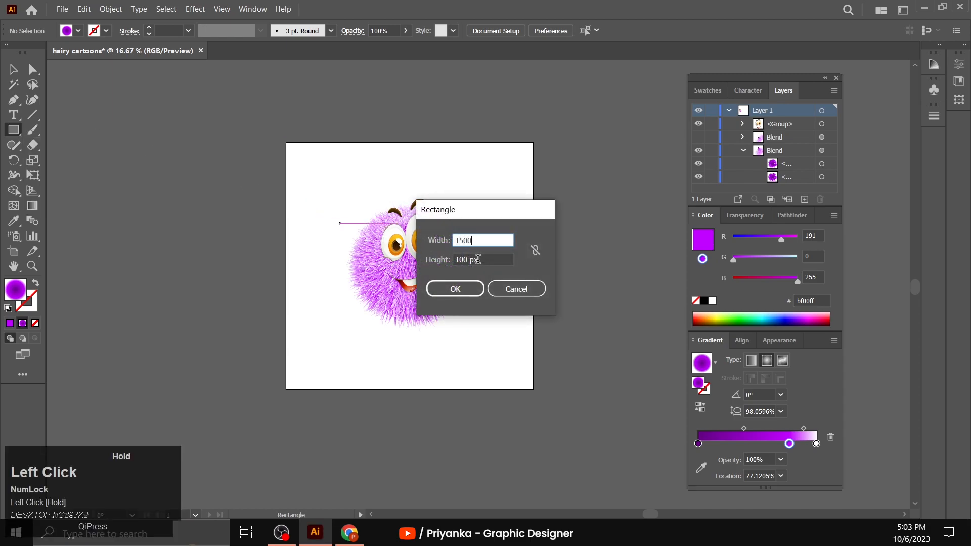
{"action": "left_click_drag", "start_coordinate": [487, 262], "coordinate": [445, 263]}
{"action": "type", "text": "1500"}
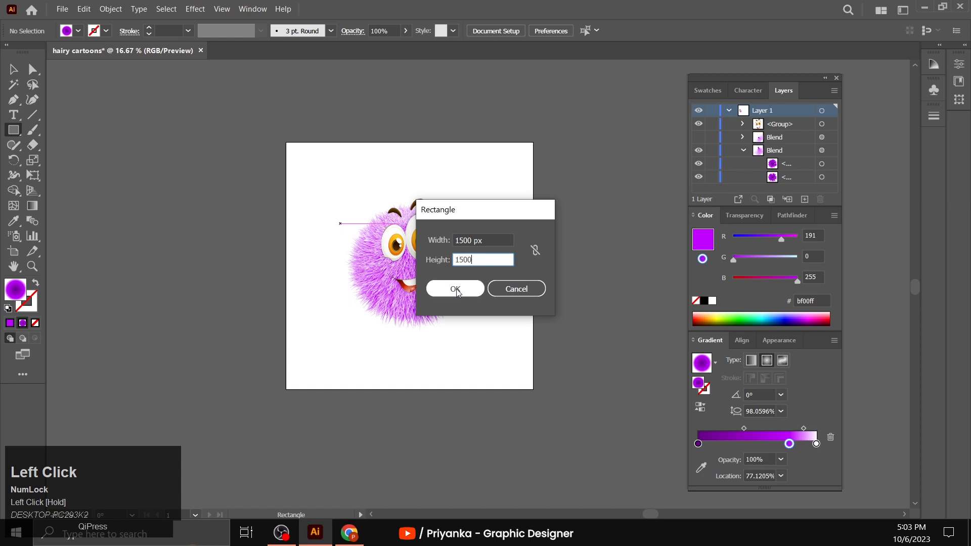
{"action": "left_click", "coordinate": [457, 289]}
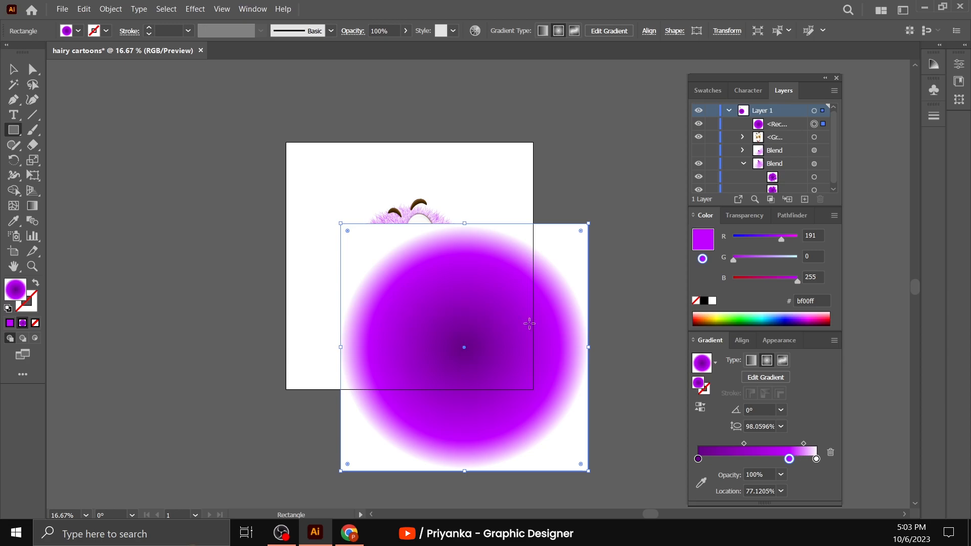
- Center the background square horizontally and vertically on the artboard
{"action": "left_click", "coordinate": [741, 341]}
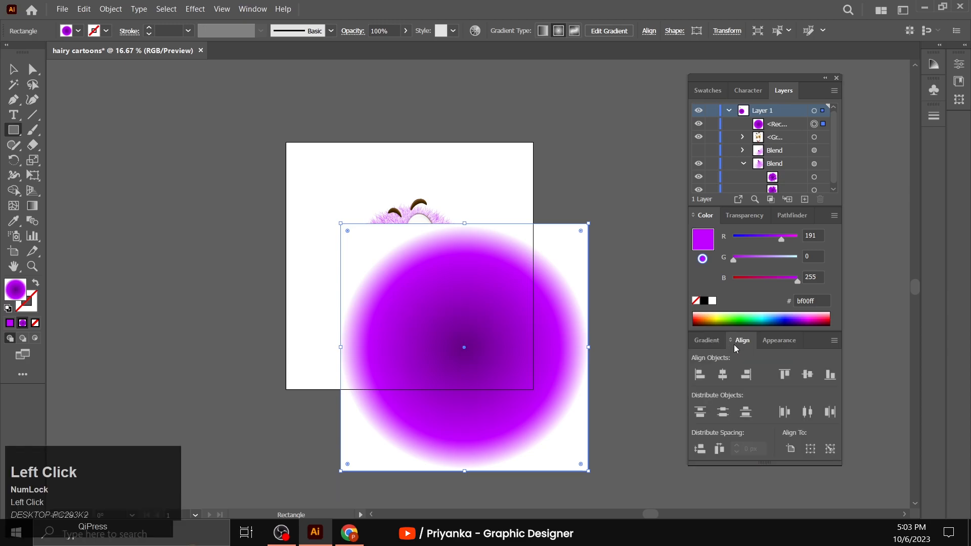
{"action": "left_click", "coordinate": [722, 375]}
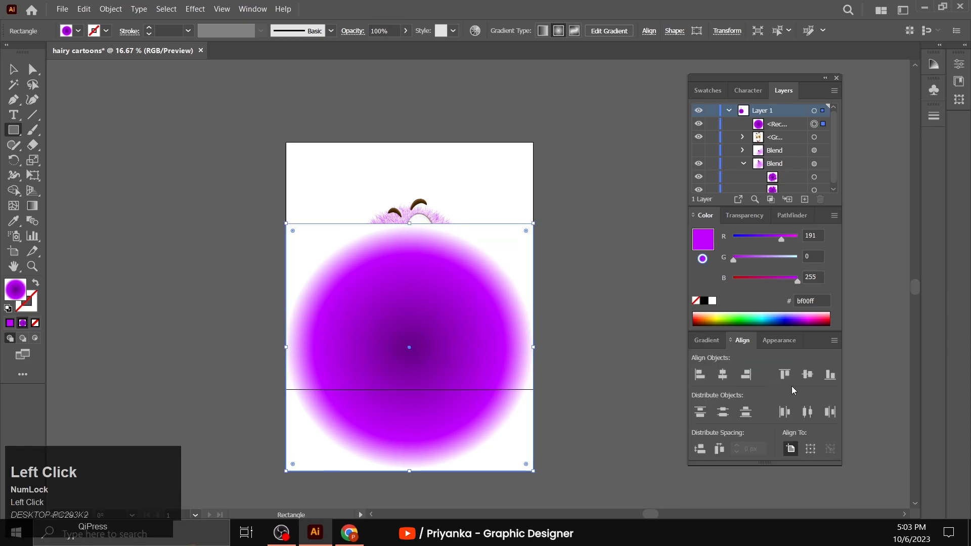
{"action": "left_click", "coordinate": [805, 374]}
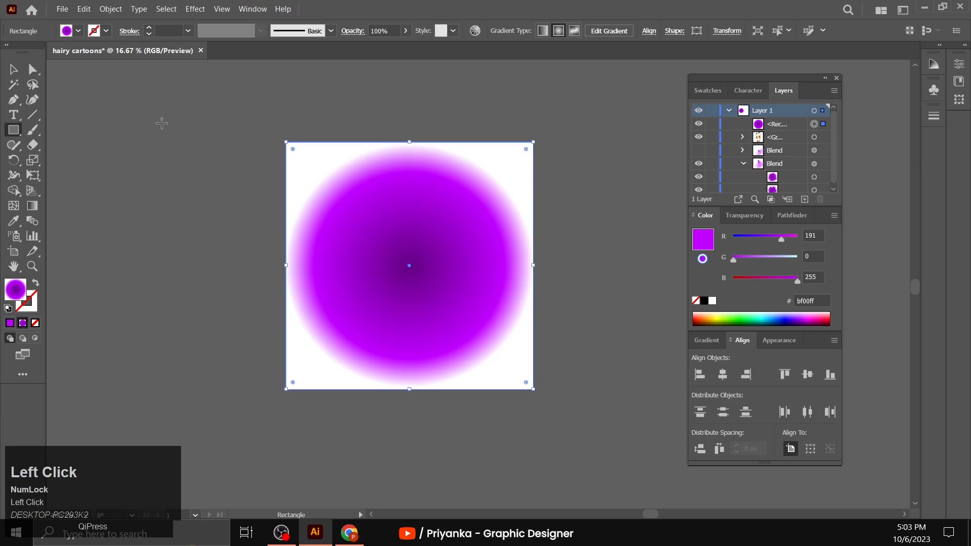
- Send the background square to the back, behind the hairy character
{"action": "left_click", "coordinate": [13, 70]}
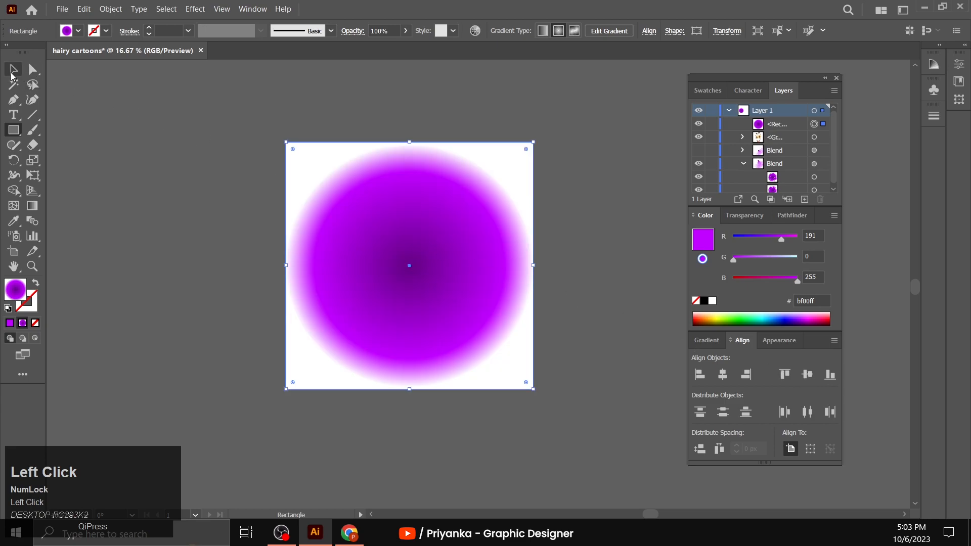
{"action": "right_click", "coordinate": [342, 232]}
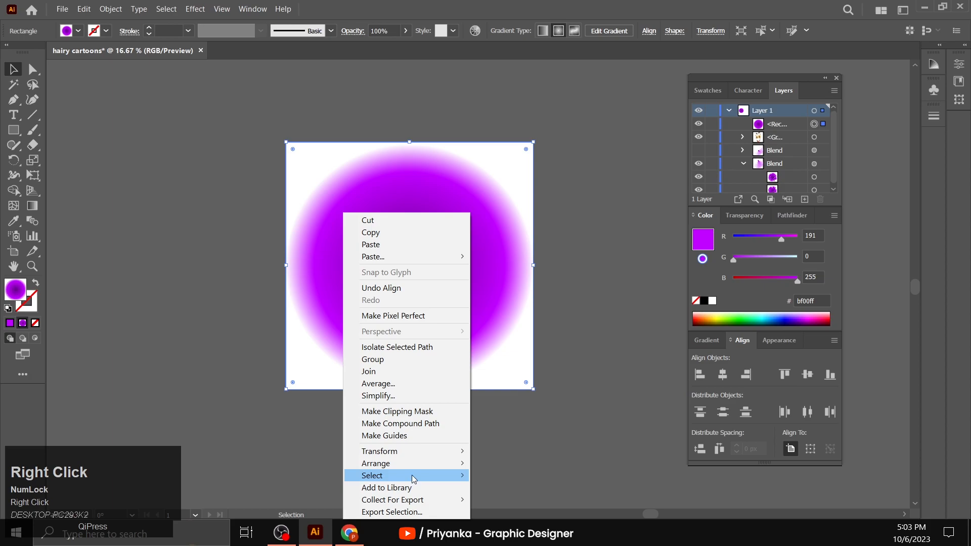
{"action": "mouse_move", "coordinate": [451, 464]}
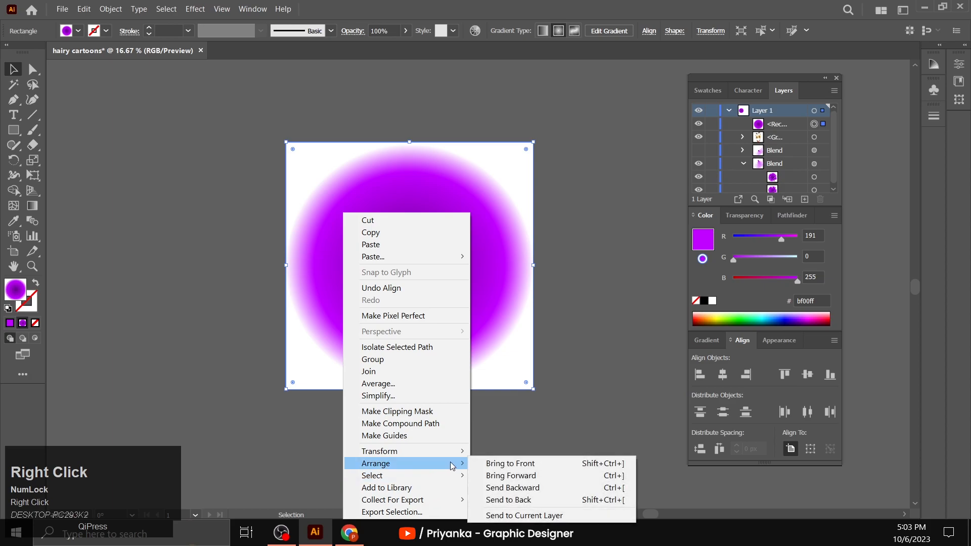
{"action": "left_click", "coordinate": [499, 500]}
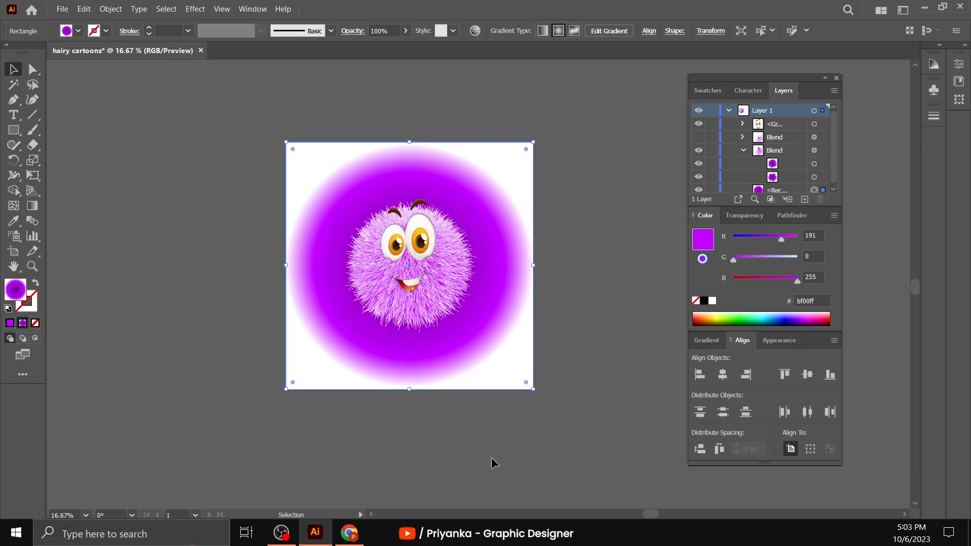
- Delete the background gradient's dark purple stop, move the bright purple stop to 0%, and reverse the gradient so white is at the center
{"action": "left_click", "coordinate": [706, 340]}
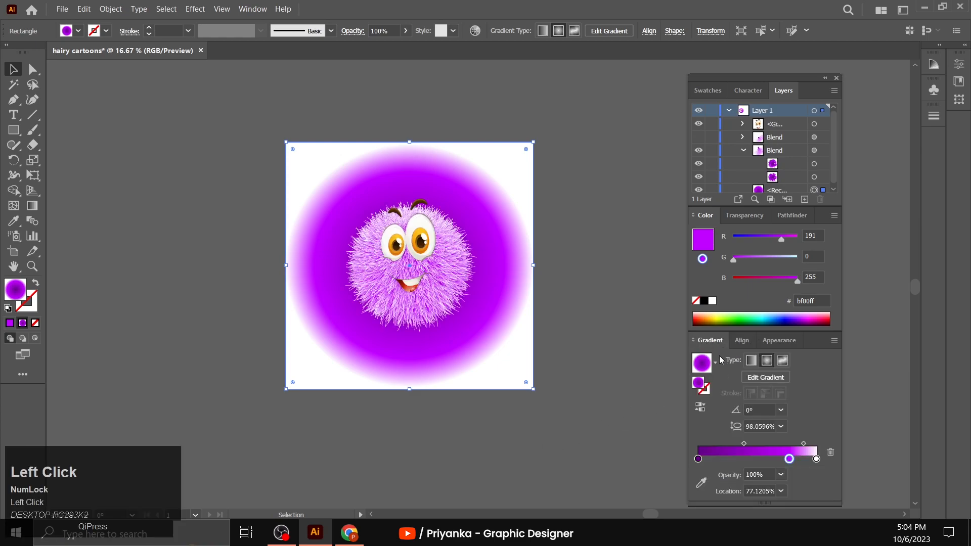
{"action": "left_click", "coordinate": [698, 459]}
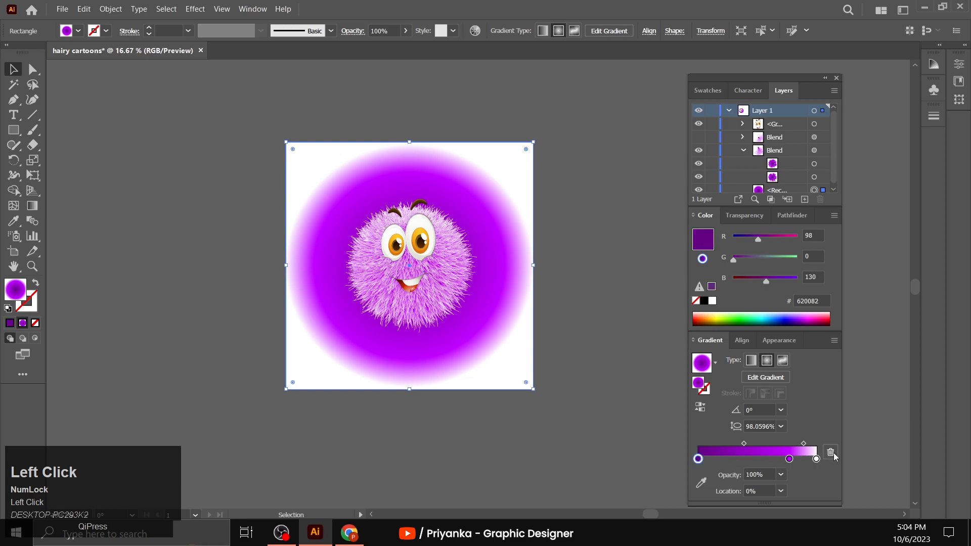
{"action": "left_click", "coordinate": [830, 451]}
{"action": "left_click_drag", "start_coordinate": [790, 459], "coordinate": [679, 463]}
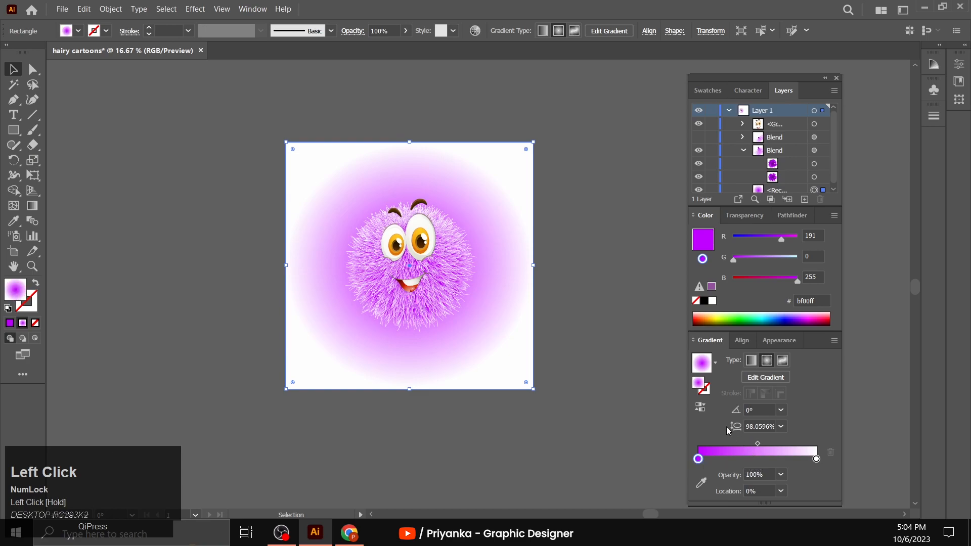
{"action": "left_click", "coordinate": [702, 409]}
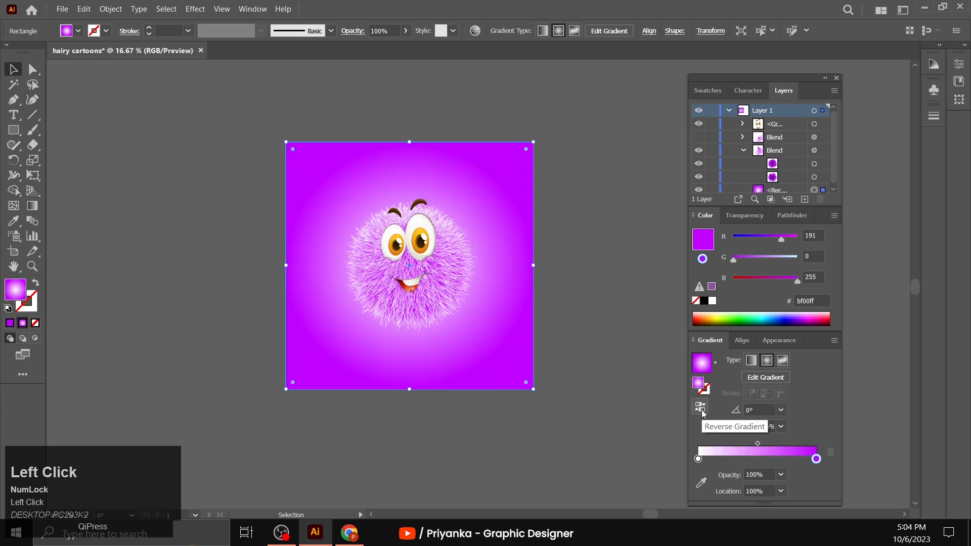
- Change the background gradient's outer purple stop to the color dc73ff
{"action": "left_click", "coordinate": [817, 460]}
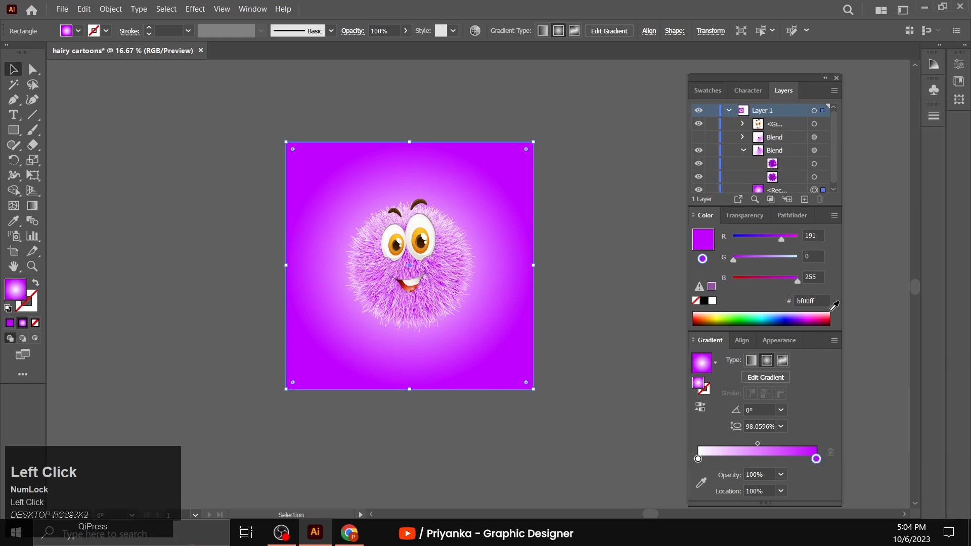
{"action": "left_click_drag", "start_coordinate": [825, 302], "coordinate": [787, 304]}
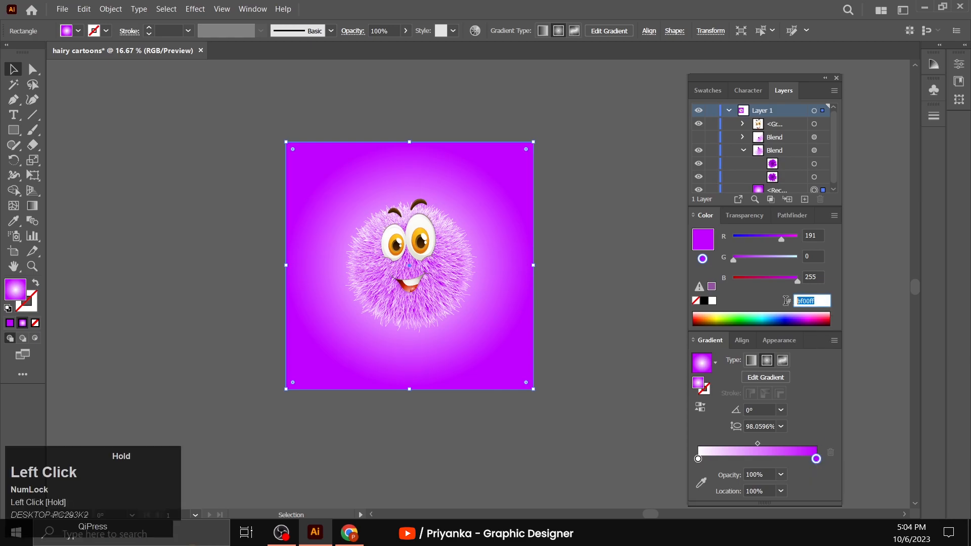
{"action": "type", "text": "dc73ff"}
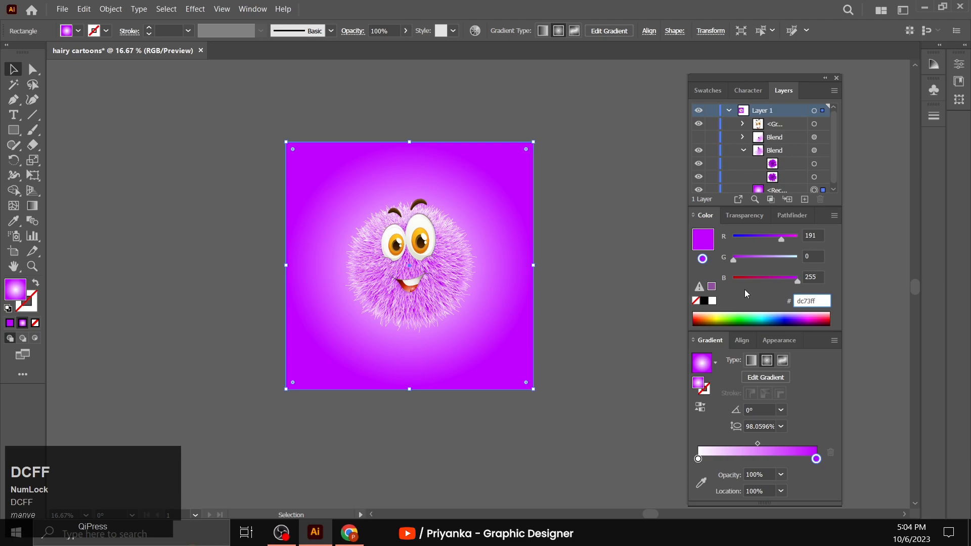
{"action": "left_click", "coordinate": [745, 290]}
{"action": "left_click", "coordinate": [585, 292]}
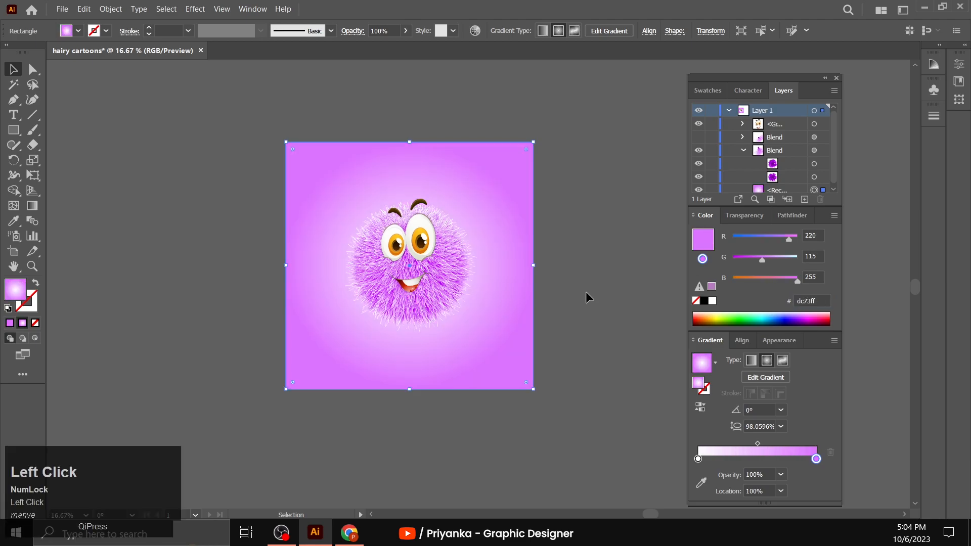
- Redraw the background's radial gradient from the character's face down past the bottom edge of the artboard
{"action": "scroll", "coordinate": [480, 324], "scroll_direction": "down", "scroll_amount": 2}
{"action": "left_click", "coordinate": [475, 323]}
{"action": "left_click", "coordinate": [32, 205]}
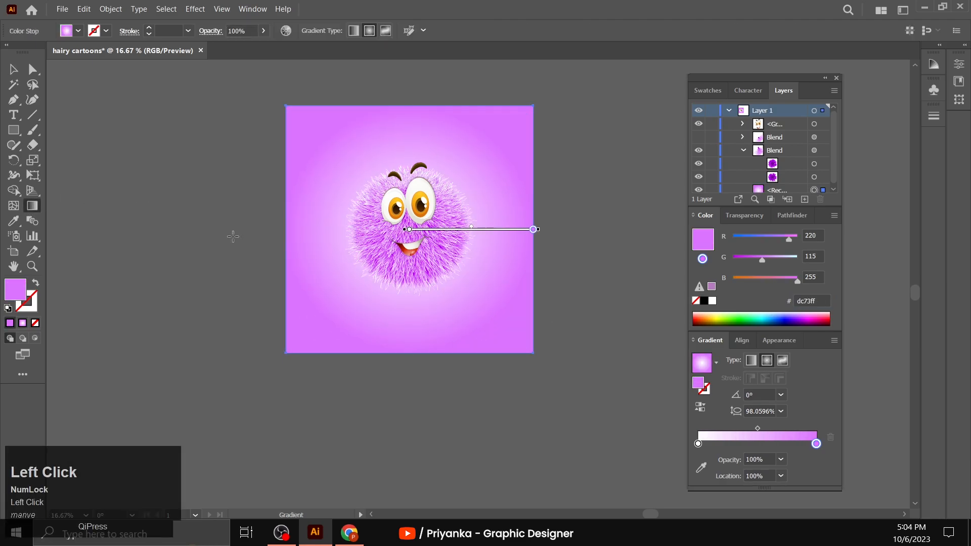
{"action": "left_click_drag", "start_coordinate": [412, 206], "coordinate": [427, 386]}
{"action": "left_click", "coordinate": [13, 69]}
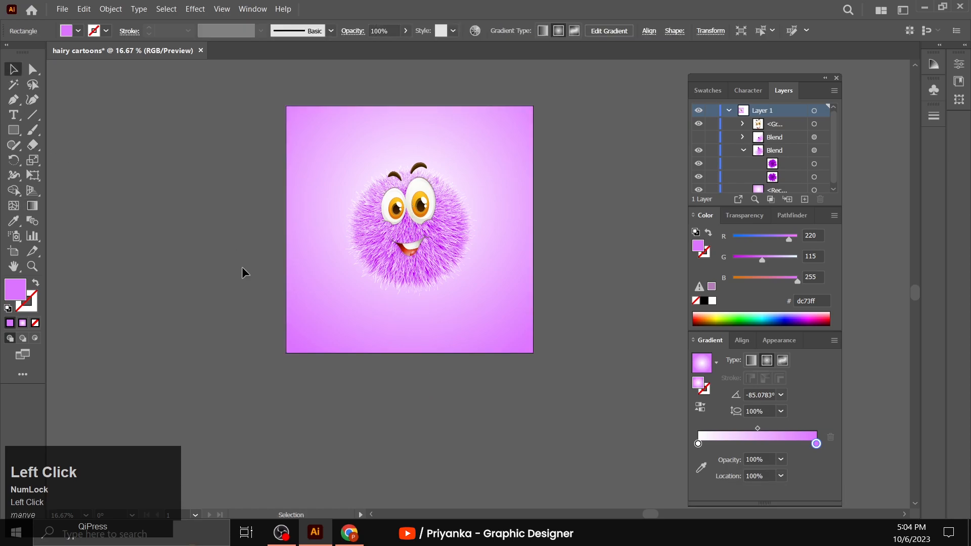
- Switch the color sliders to HSB and lower the outer gradient stop's saturation to about 45%
{"action": "left_click", "coordinate": [834, 215]}
{"action": "left_click", "coordinate": [860, 261]}
{"action": "left_click_drag", "start_coordinate": [768, 259], "coordinate": [764, 260]}
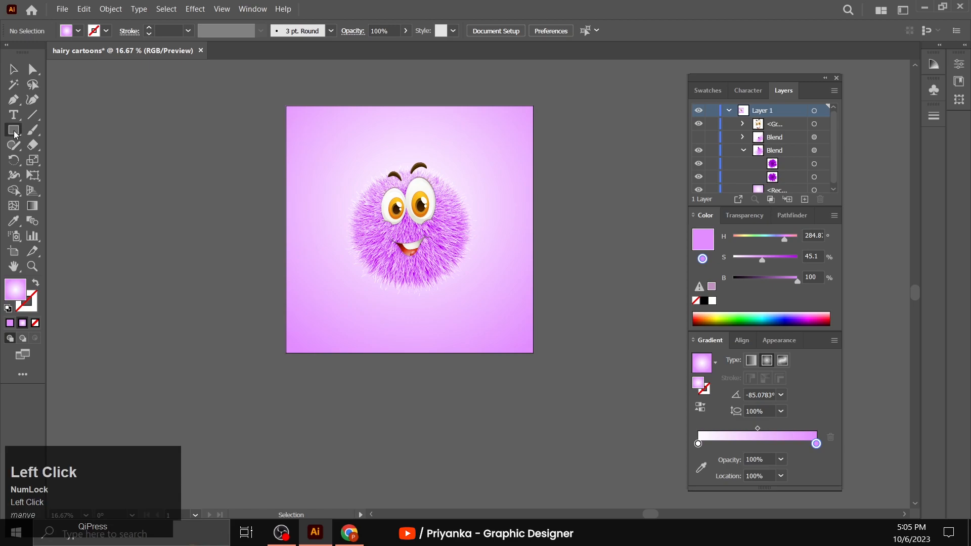
- Draw a circle over the character's lower left and fill it with a black-and-white radial gradient, reversed so black is at the center
{"action": "left_click_drag", "start_coordinate": [14, 131], "coordinate": [66, 160]}
{"action": "left_click_drag", "start_coordinate": [321, 212], "coordinate": [395, 320]}
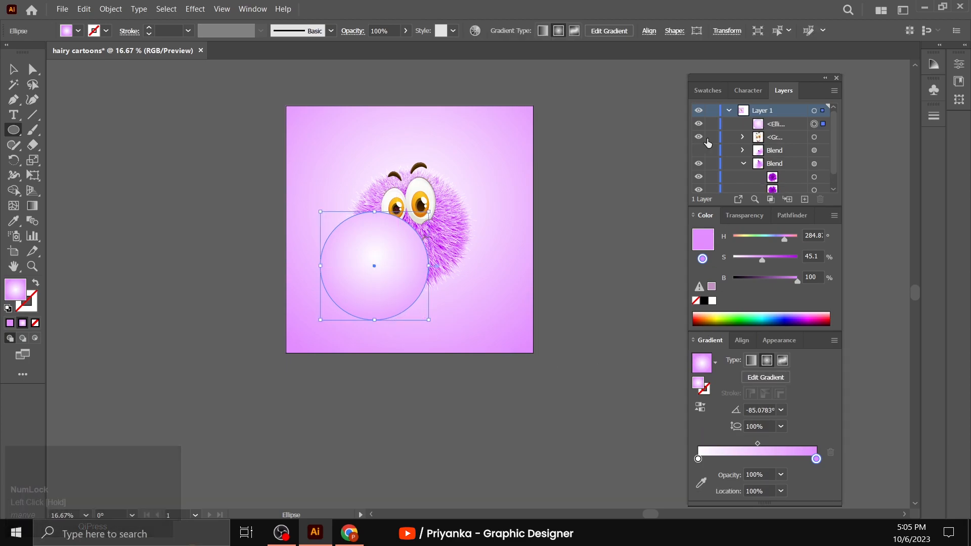
{"action": "left_click", "coordinate": [706, 92]}
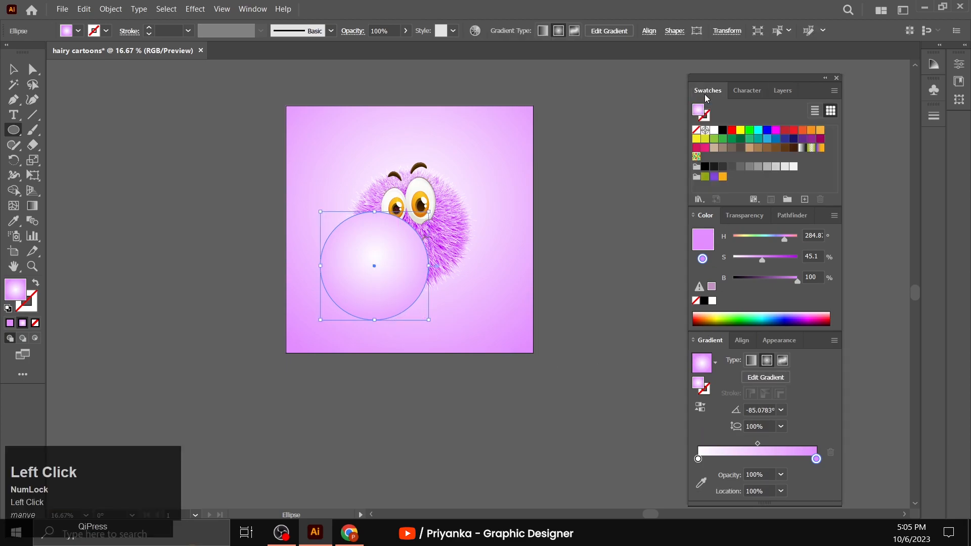
{"action": "left_click", "coordinate": [802, 148]}
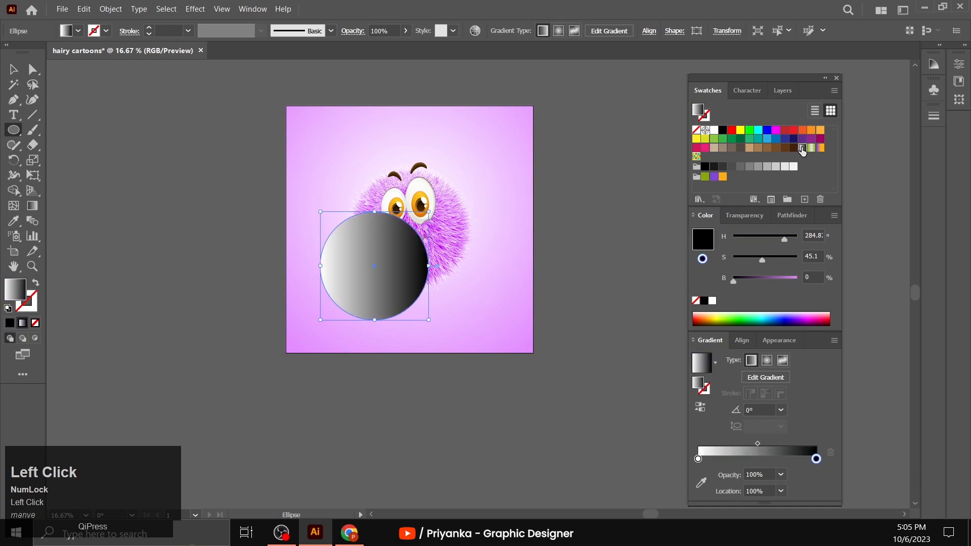
{"action": "left_click", "coordinate": [768, 362]}
{"action": "left_click", "coordinate": [698, 408]}
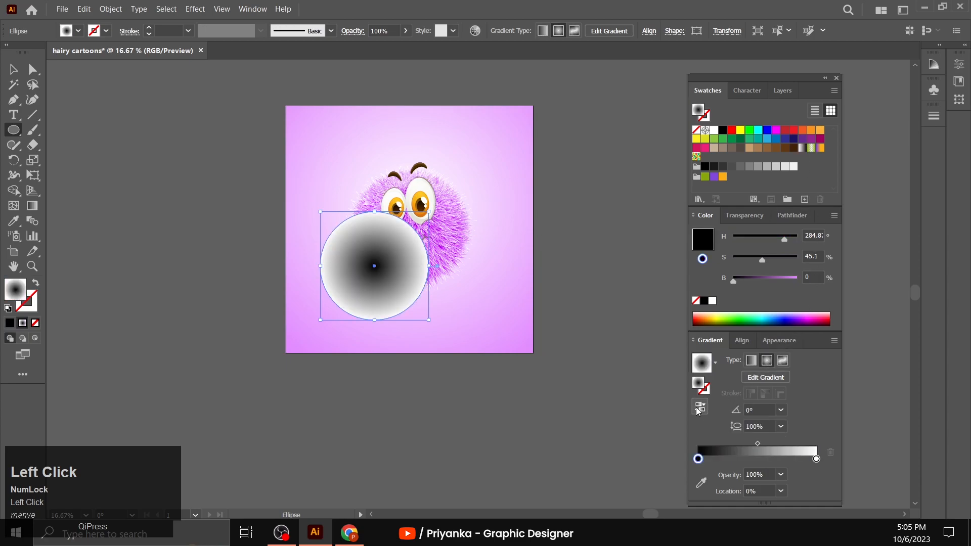
- Set the gradient circle's blending mode to Multiply and show its color sliders again
{"action": "left_click", "coordinate": [735, 217]}
{"action": "left_click", "coordinate": [742, 237]}
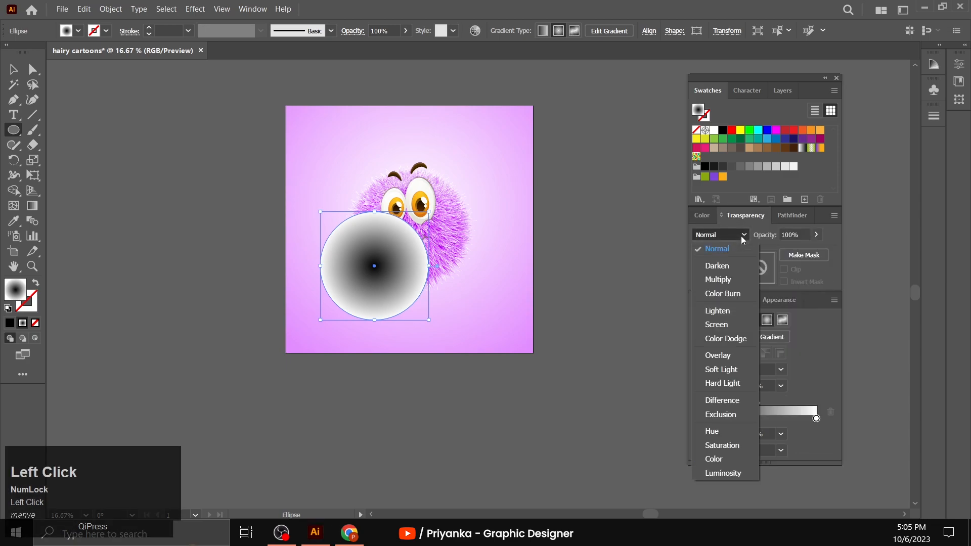
{"action": "left_click", "coordinate": [726, 278]}
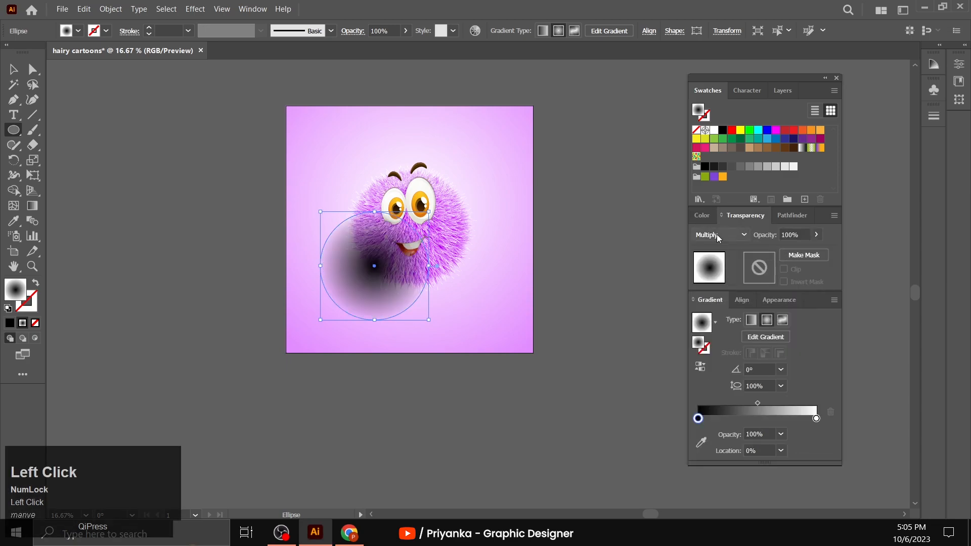
{"action": "left_click", "coordinate": [701, 215]}
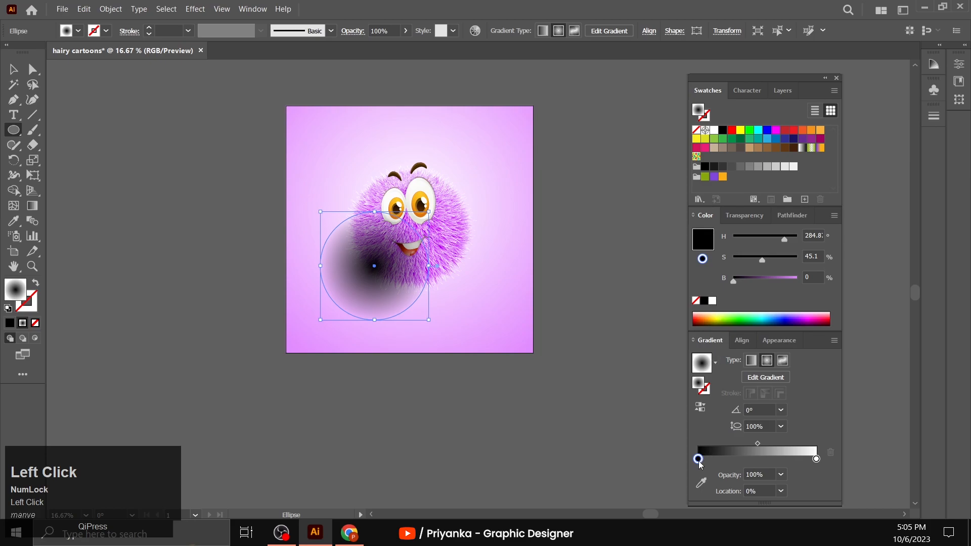
- Switch the color sliders to RGB and set the shadow gradient's center stop to dark purple 3f0054
{"action": "left_click", "coordinate": [834, 215]}
{"action": "left_click", "coordinate": [855, 246]}
{"action": "left_click", "coordinate": [823, 299]}
{"action": "type", "text": "3f0054"}
{"action": "left_click", "coordinate": [761, 294]}
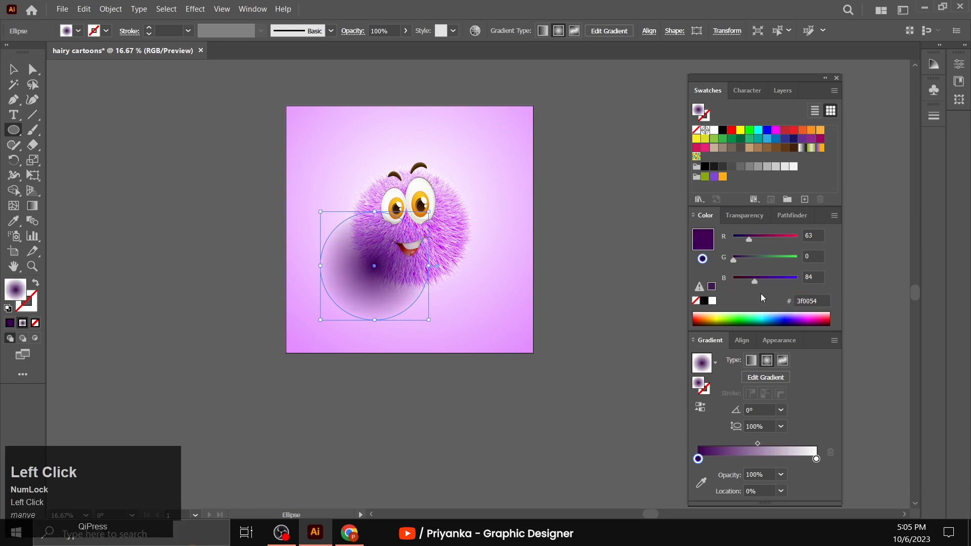
- Flatten the gradient circle into a thin horizontal ellipse and place it just beneath the character as a shadow
{"action": "left_click", "coordinate": [13, 69]}
{"action": "left_click_drag", "start_coordinate": [367, 278], "coordinate": [399, 308]}
{"action": "left_click_drag", "start_coordinate": [407, 239], "coordinate": [419, 334]}
{"action": "left_click", "coordinate": [241, 327]}
{"action": "left_click", "coordinate": [32, 268]}
{"action": "left_click", "coordinate": [462, 285]}
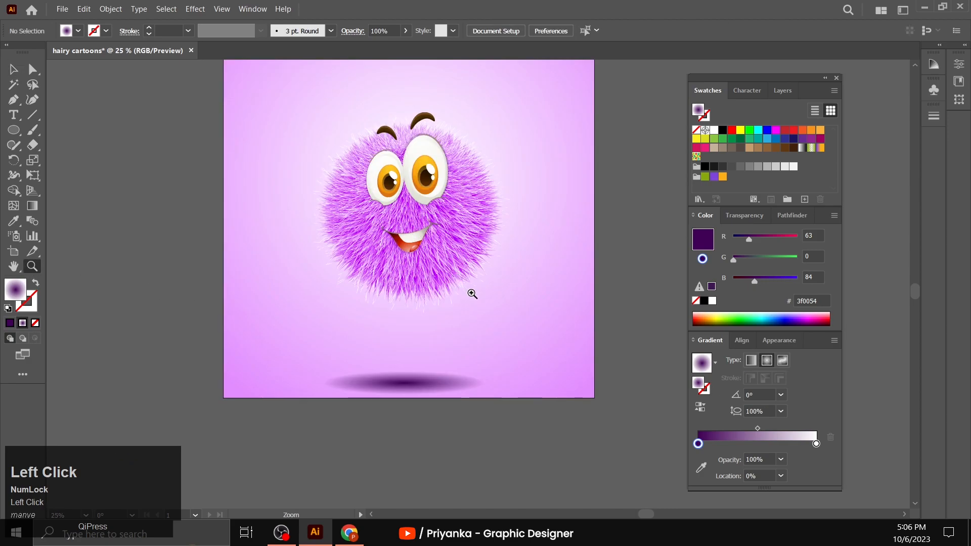
{"action": "scroll", "coordinate": [482, 342], "scroll_direction": "up", "scroll_amount": 1}
{"action": "left_click", "coordinate": [14, 70]}
{"action": "left_click_drag", "start_coordinate": [417, 410], "coordinate": [428, 372]}
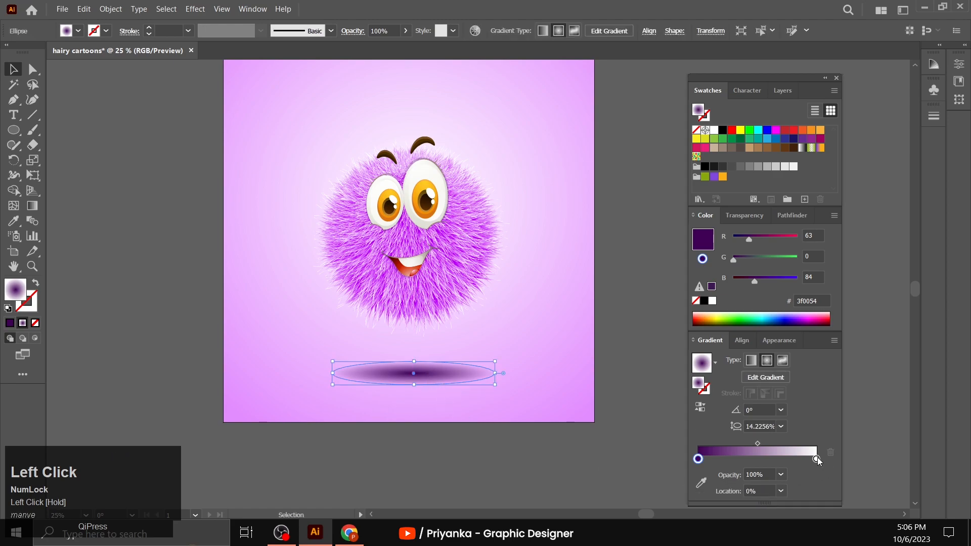
- Set the opacity of the shadow gradient's white outer stop to 0%
{"action": "left_click", "coordinate": [817, 458]}
{"action": "left_click", "coordinate": [781, 474]}
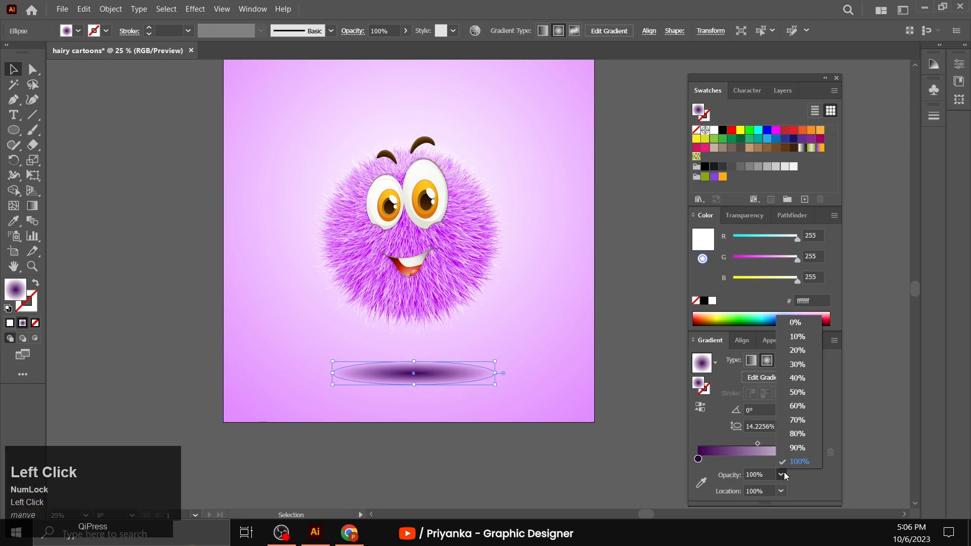
{"action": "left_click", "coordinate": [796, 322]}
{"action": "left_click", "coordinate": [640, 341]}
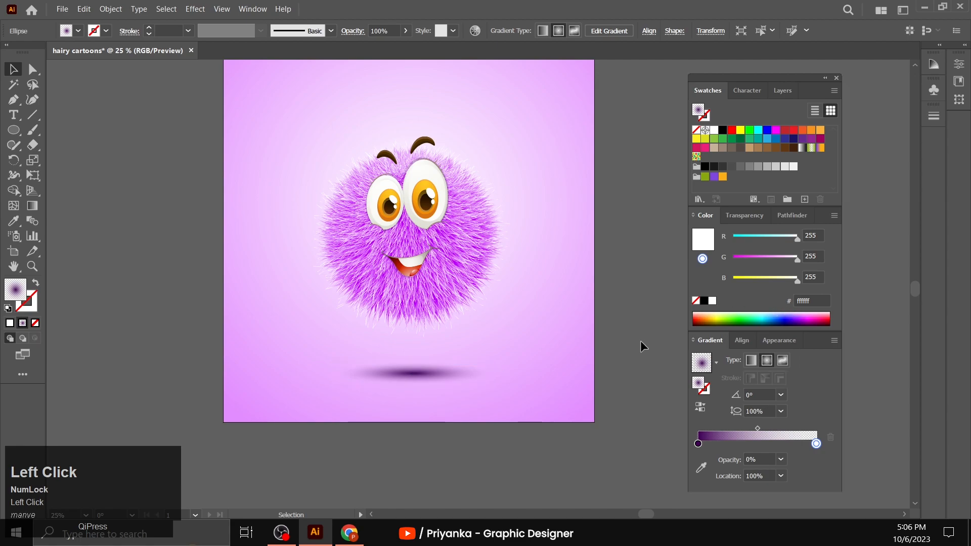
- Make the shadow ellipse thinner and wider, and recenter it under the character
{"action": "left_click", "coordinate": [413, 366]}
{"action": "left_click_drag", "start_coordinate": [413, 362], "coordinate": [413, 369]}
{"action": "left_click_drag", "start_coordinate": [495, 377], "coordinate": [518, 377]}
{"action": "left_click", "coordinate": [462, 436]}
{"action": "left_click_drag", "start_coordinate": [437, 375], "coordinate": [428, 371]}
{"action": "left_click", "coordinate": [433, 452]}
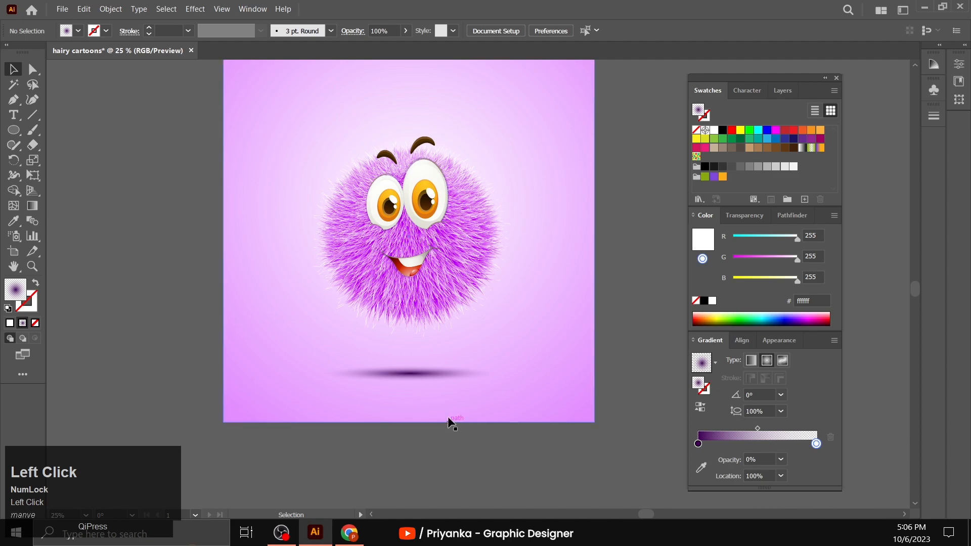
- Select the shadow together with the furry body and align their horizontal centers
{"action": "left_click", "coordinate": [432, 373]}
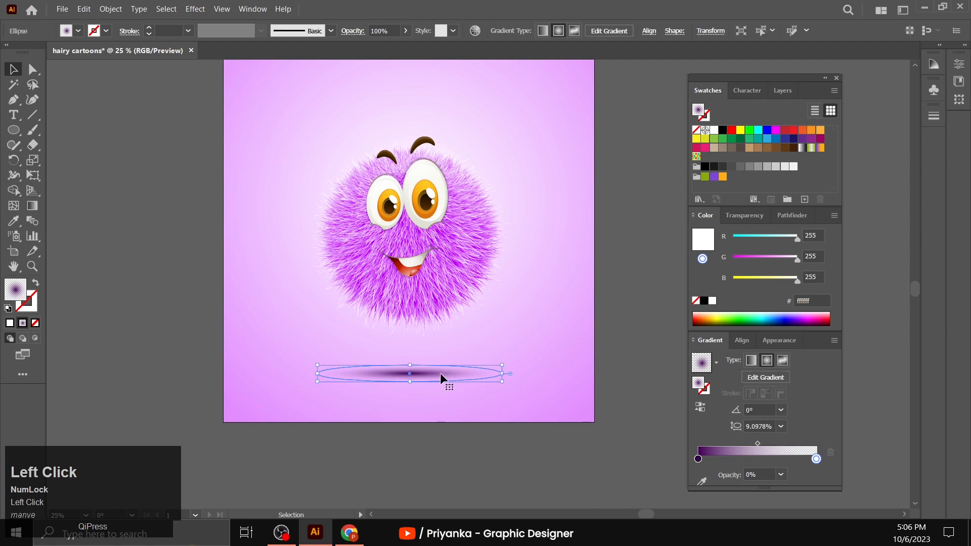
{"action": "left_click", "coordinate": [466, 294], "text": "shift"}
{"action": "left_click", "coordinate": [454, 283]}
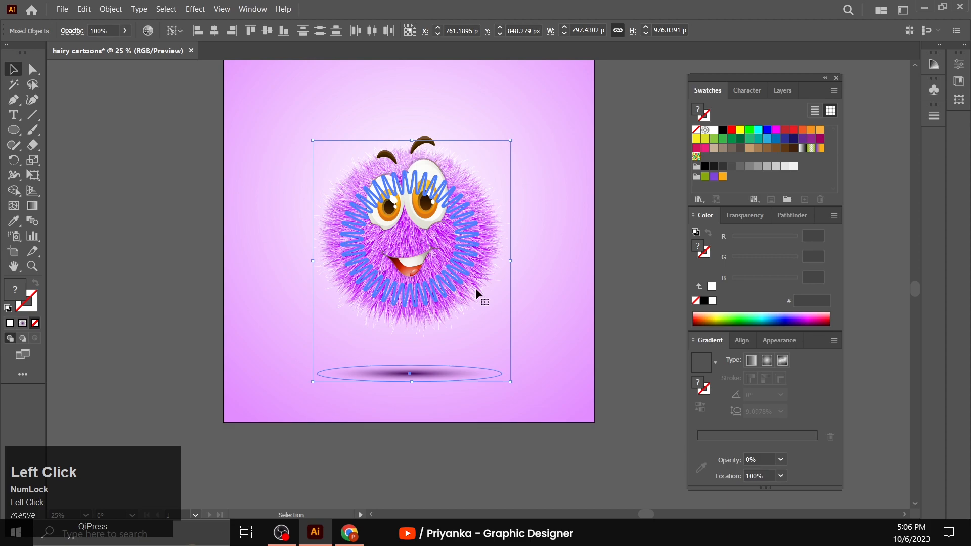
{"action": "left_click", "coordinate": [744, 342]}
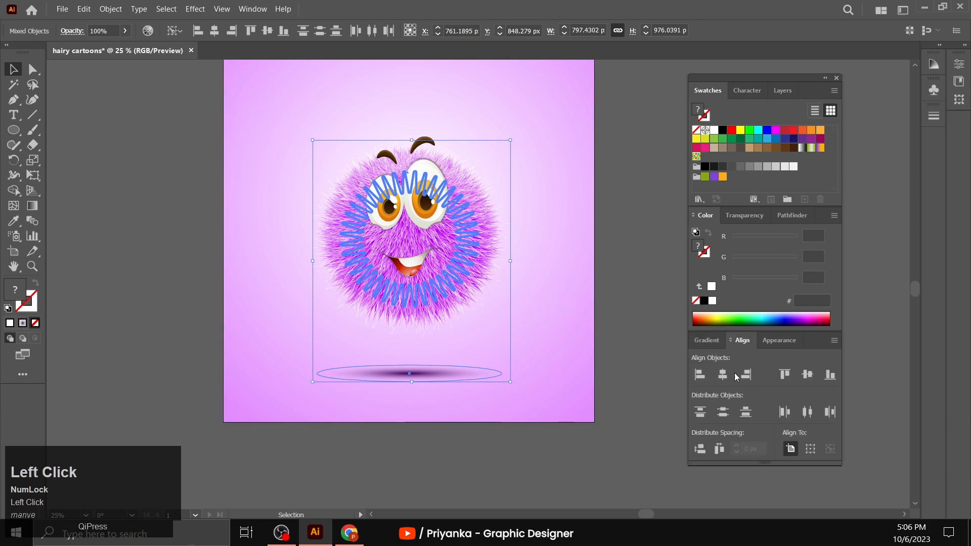
{"action": "left_click", "coordinate": [724, 376]}
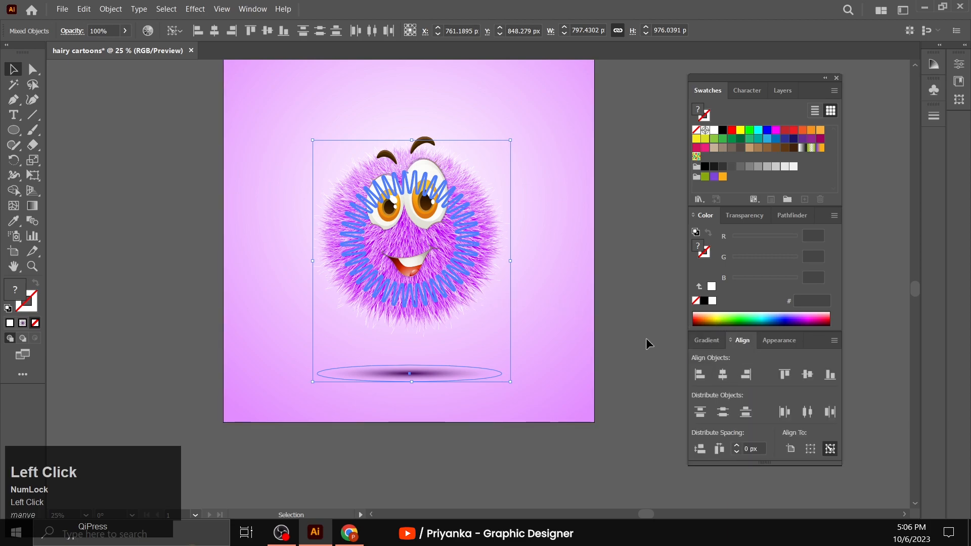
{"action": "left_click", "coordinate": [621, 301]}
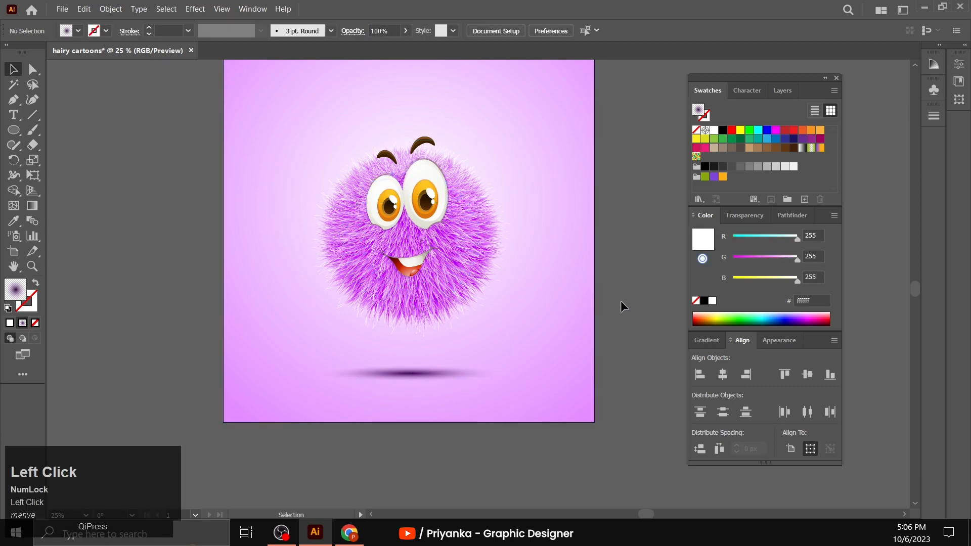
- Group the shadow with the character's furry body and face
{"action": "scroll", "coordinate": [618, 354], "scroll_direction": "up", "scroll_amount": 1}
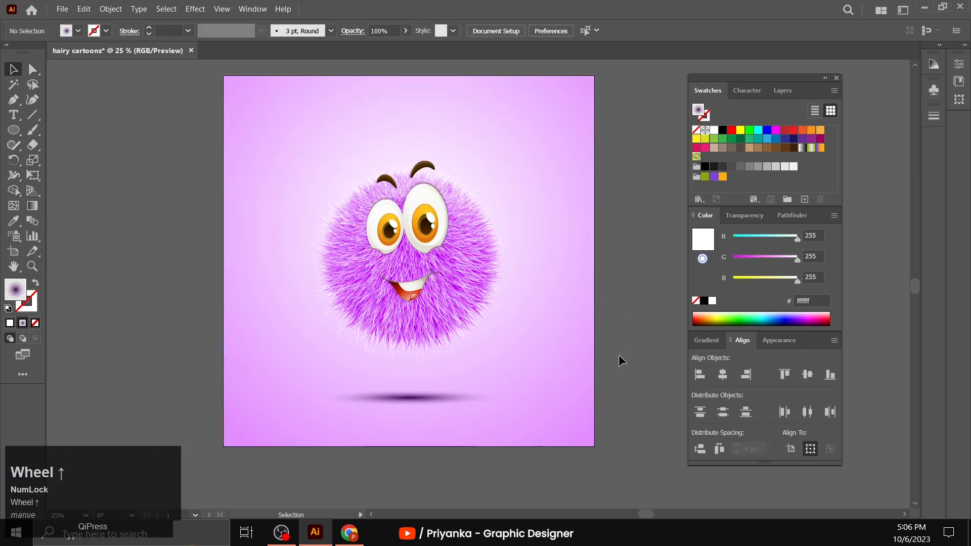
{"action": "left_click", "coordinate": [431, 404]}
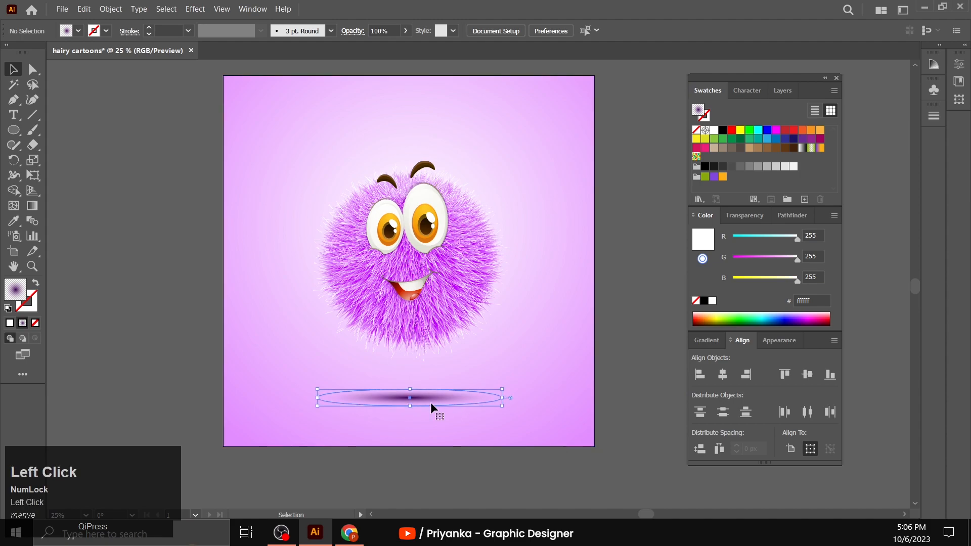
{"action": "left_click", "coordinate": [432, 226], "text": "shift"}
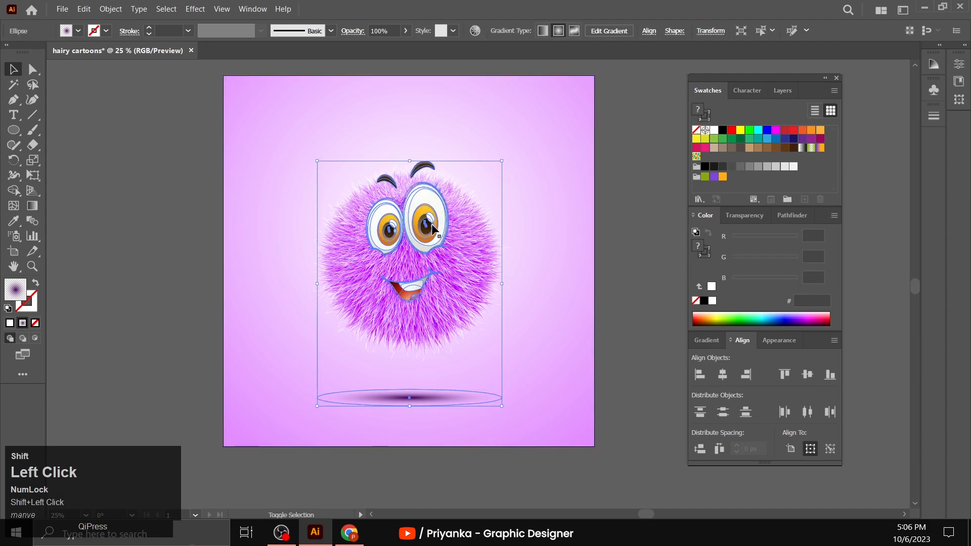
{"action": "right_click", "coordinate": [371, 296]}
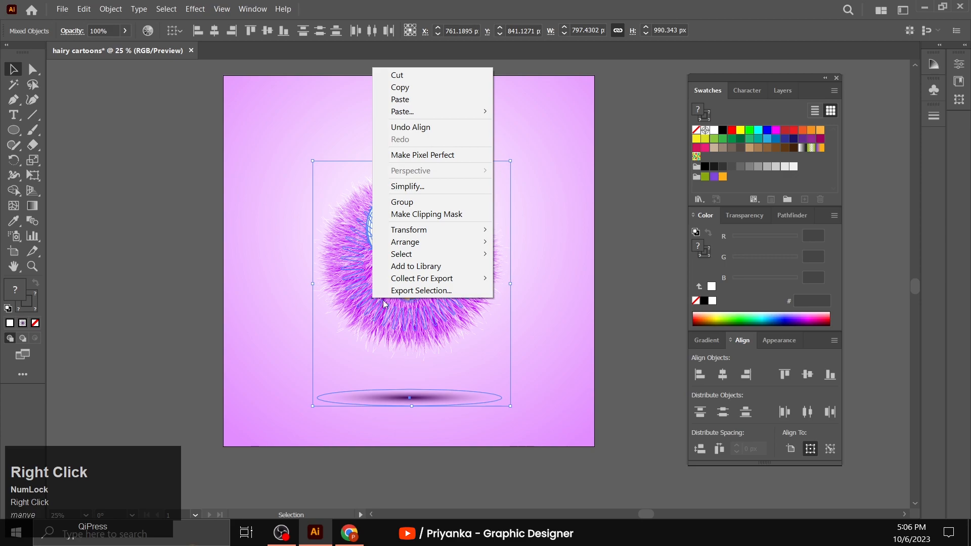
{"action": "left_click", "coordinate": [425, 203]}
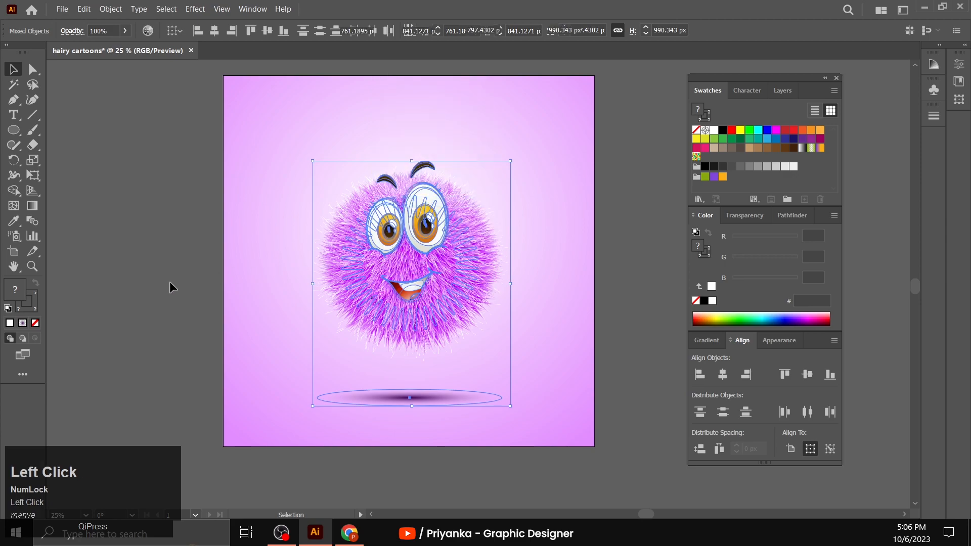
{"action": "left_click", "coordinate": [196, 300]}
- Center the character and shadow group horizontally and vertically on the artboard
{"action": "scroll", "coordinate": [172, 326], "scroll_direction": "up", "scroll_amount": 1}
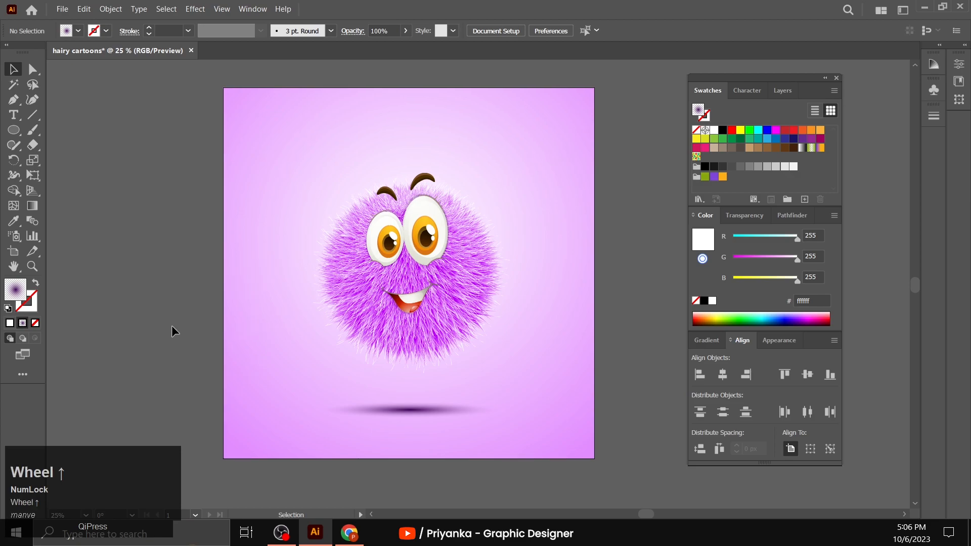
{"action": "scroll", "coordinate": [171, 325], "scroll_direction": "up", "scroll_amount": 1}
{"action": "left_click", "coordinate": [32, 266]}
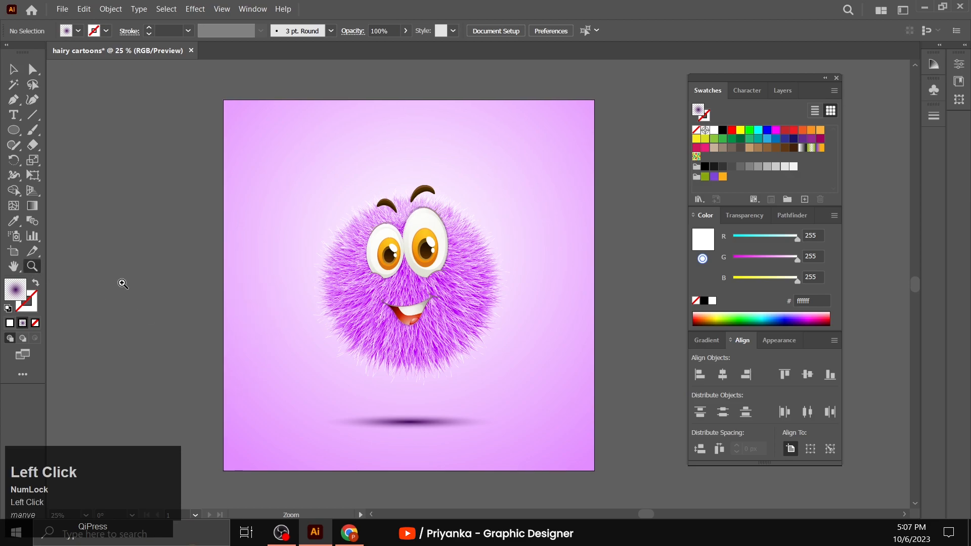
{"action": "left_click", "coordinate": [575, 291], "text": "alt"}
{"action": "scroll", "coordinate": [318, 369], "scroll_direction": "up", "scroll_amount": 1}
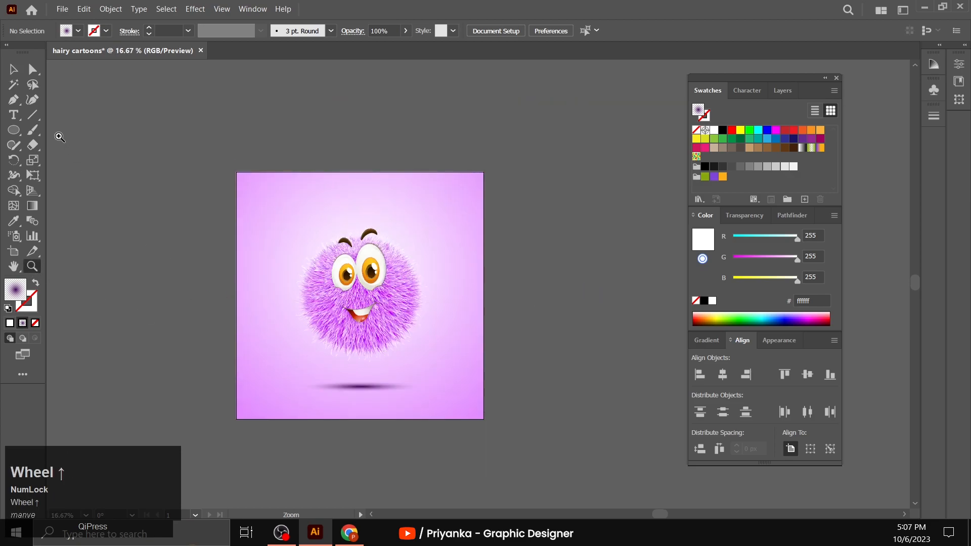
{"action": "left_click", "coordinate": [13, 69]}
{"action": "left_click", "coordinate": [370, 273]}
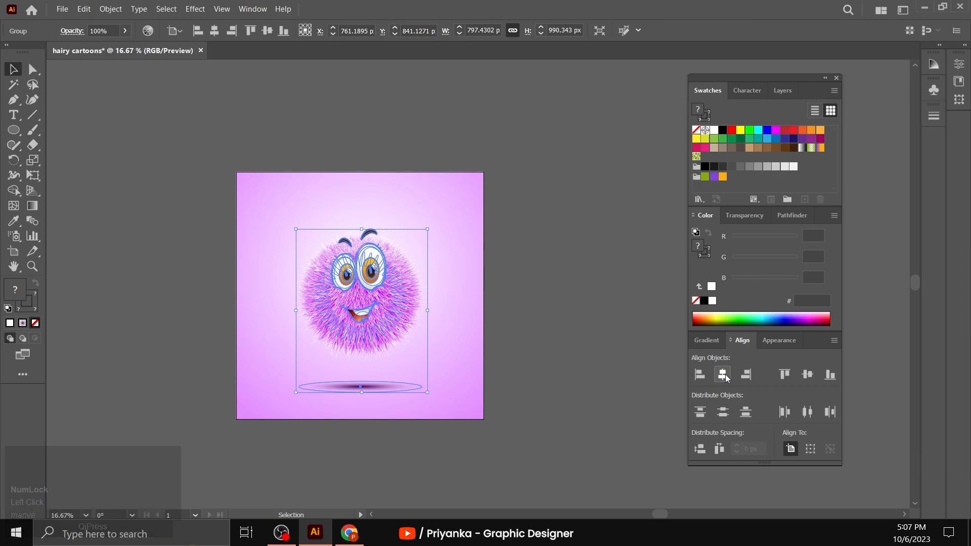
{"action": "left_click", "coordinate": [723, 376]}
{"action": "left_click", "coordinate": [805, 374]}
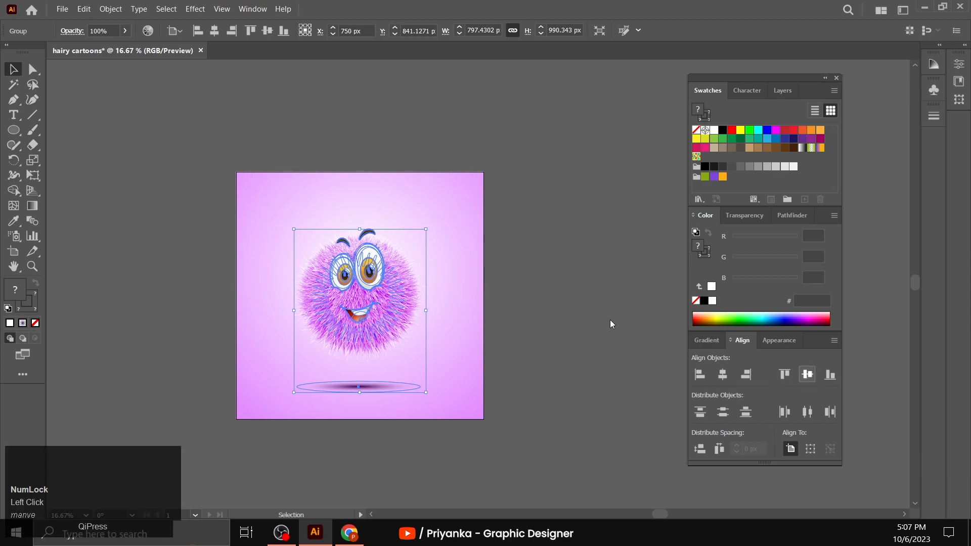
{"action": "left_click", "coordinate": [592, 313]}
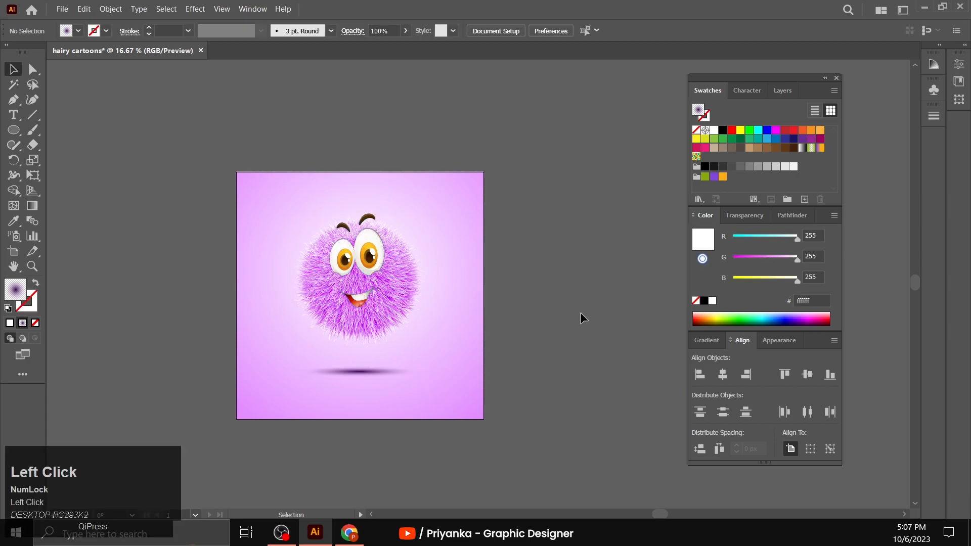
{"action": "left_click", "coordinate": [359, 271]}
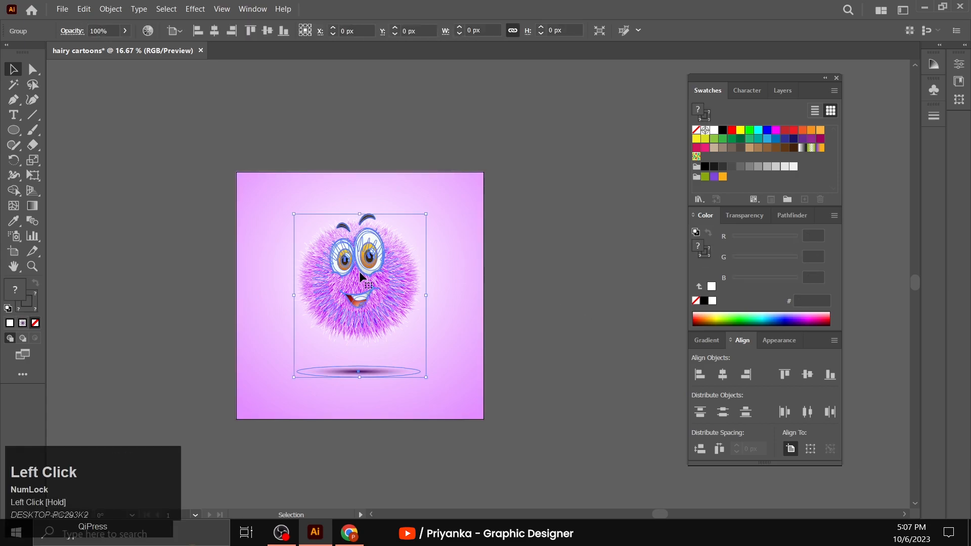
{"action": "left_click", "coordinate": [169, 323]}
{"action": "left_click", "coordinate": [370, 275]}
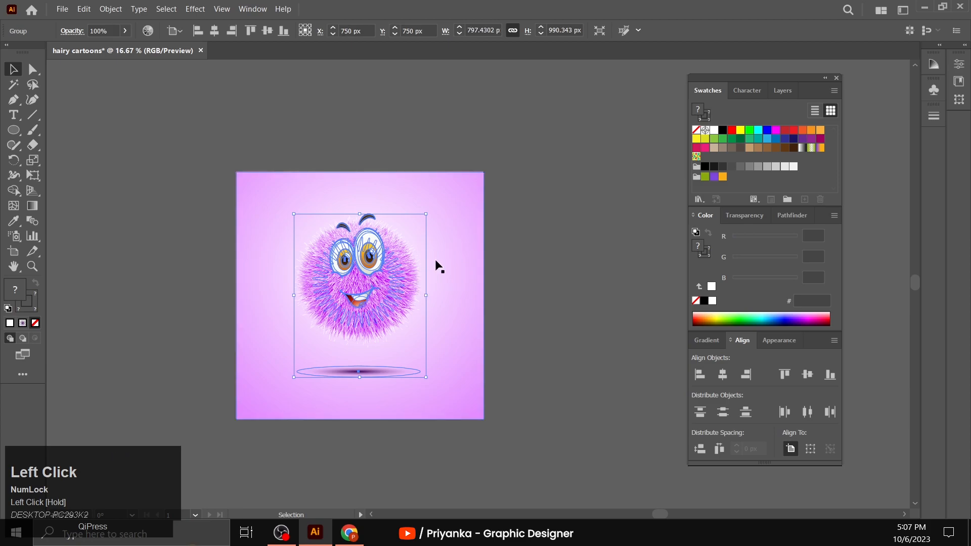
- Redraw the background's radial gradient with its center between the character's eyes and its end below the artboard
{"action": "left_click", "coordinate": [436, 261]}
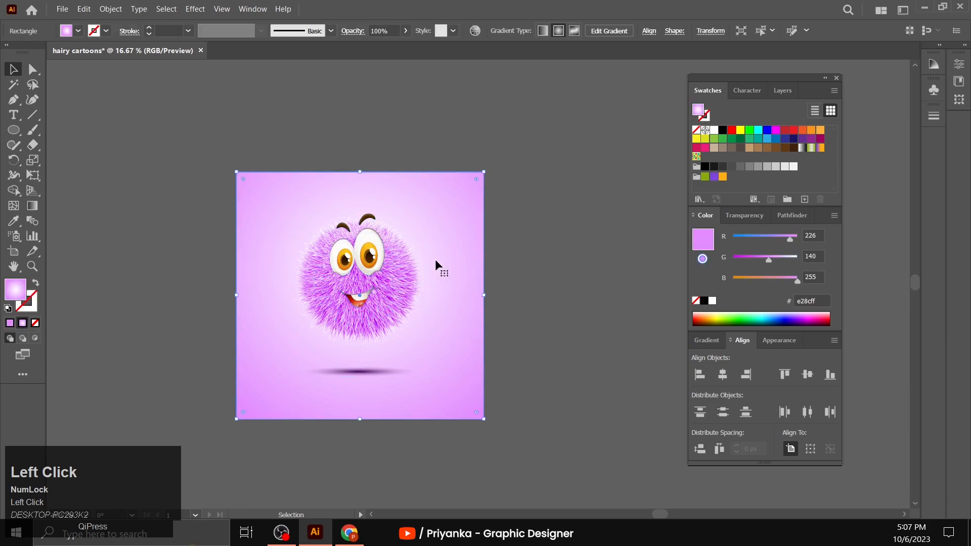
{"action": "left_click", "coordinate": [31, 205]}
{"action": "scroll", "coordinate": [363, 245], "scroll_direction": "down", "scroll_amount": 1}
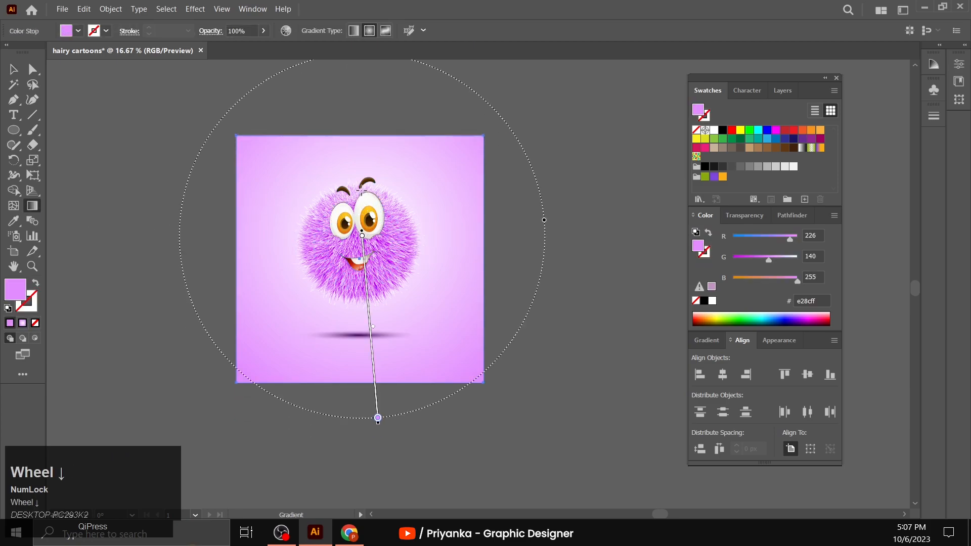
{"action": "left_click_drag", "start_coordinate": [357, 196], "coordinate": [367, 408]}
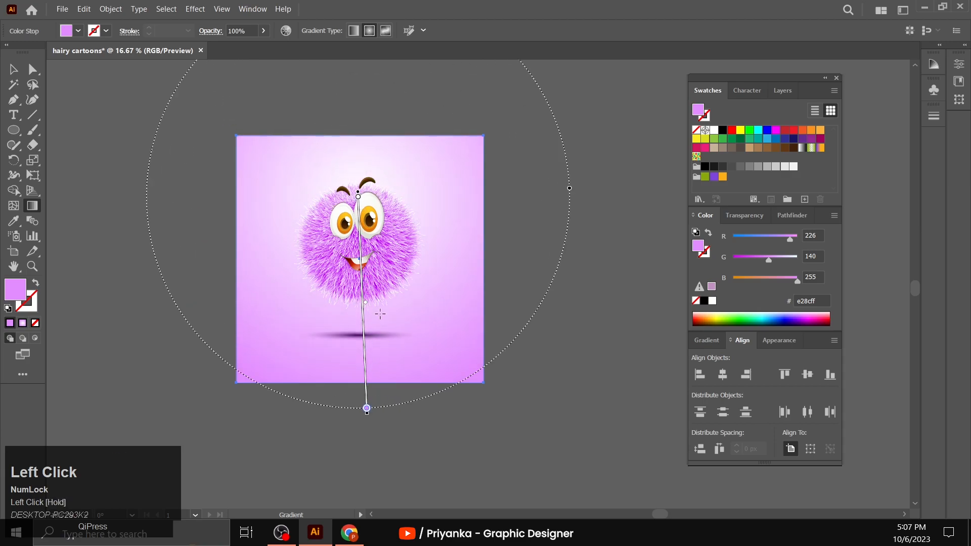
{"action": "left_click_drag", "start_coordinate": [360, 230], "coordinate": [359, 255]}
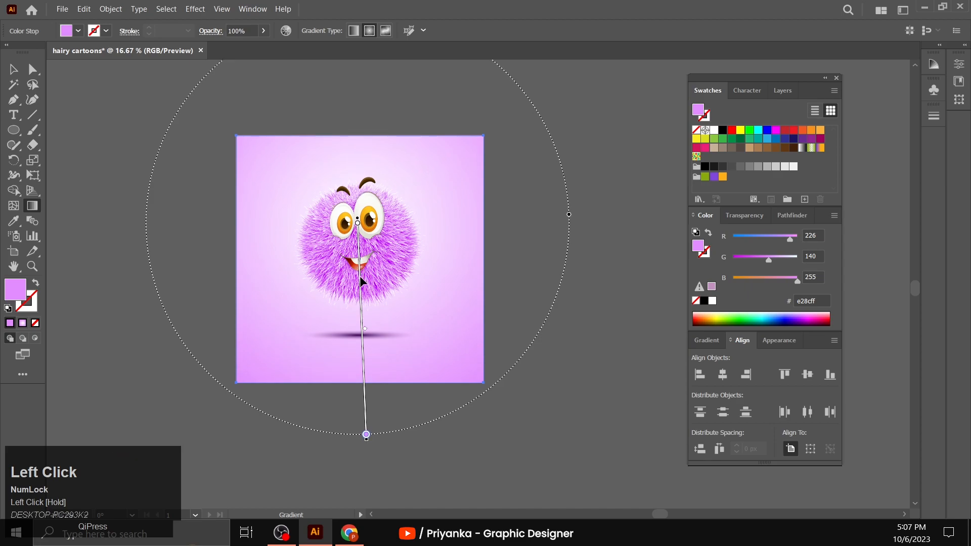
- Add a light purple edb7ff stop to the background gradient just below the character's shadow
{"action": "mouse_move", "coordinate": [365, 329]}
{"action": "left_mouse_down"}
{"action": "mouse_move", "coordinate": [364, 318]}
{"action": "mouse_move", "coordinate": [369, 347]}
{"action": "left_mouse_up"}
{"action": "left_click", "coordinate": [367, 354]}
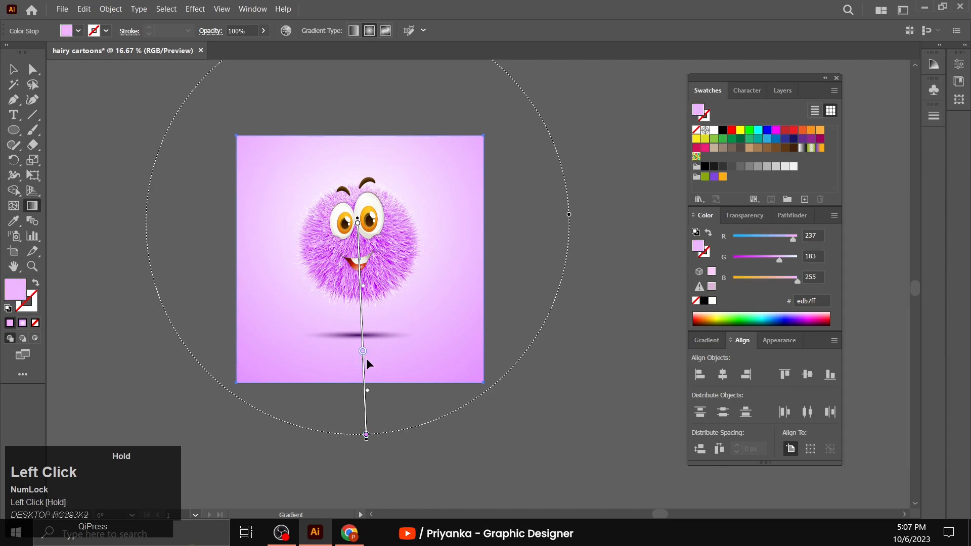
{"action": "key", "text": "v"}
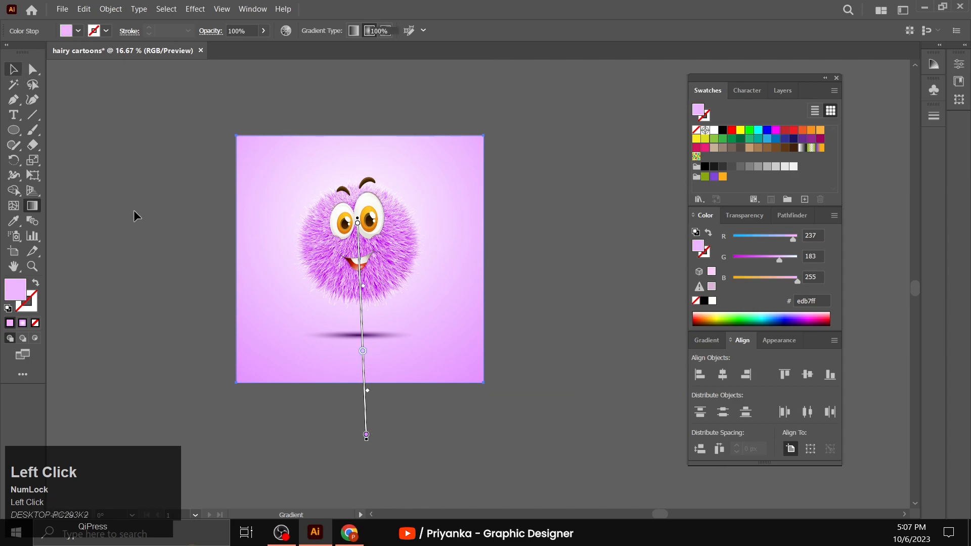
{"action": "left_click", "coordinate": [135, 211]}
- Group the background rectangle with the character and shadow
{"action": "scroll", "coordinate": [137, 227], "scroll_direction": "down", "scroll_amount": 1}
{"action": "scroll", "coordinate": [129, 289], "scroll_direction": "up", "scroll_amount": 2}
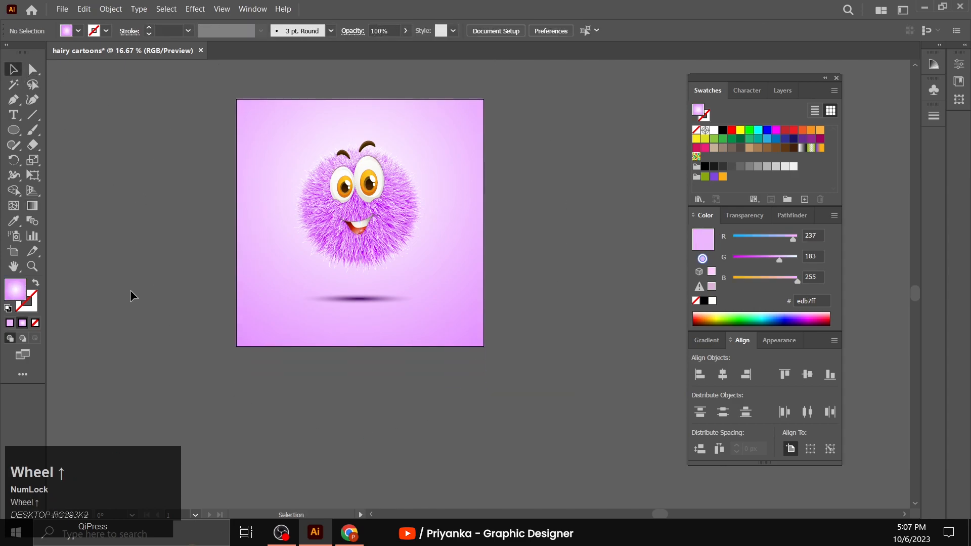
{"action": "left_click_drag", "start_coordinate": [199, 206], "coordinate": [494, 447]}
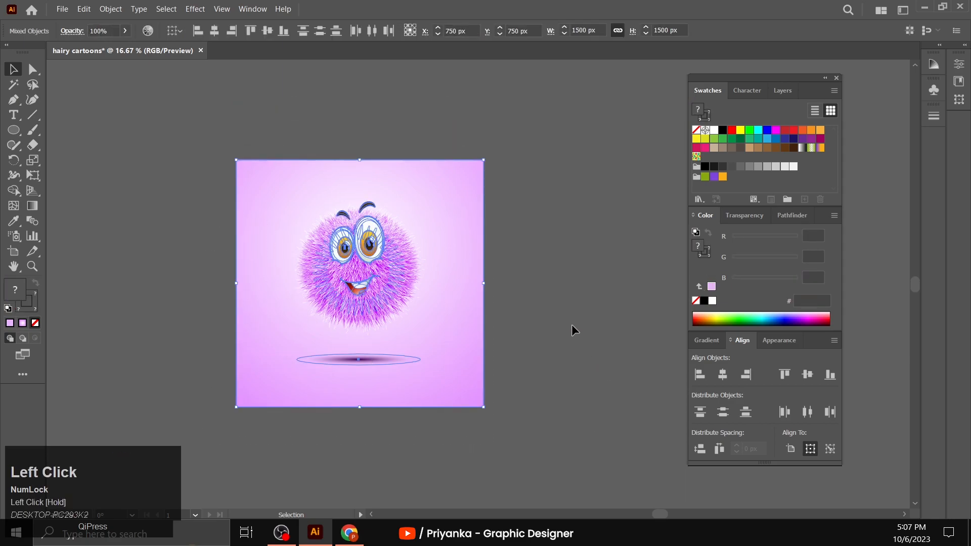
{"action": "scroll", "coordinate": [370, 298], "scroll_direction": "right", "scroll_amount": 3}
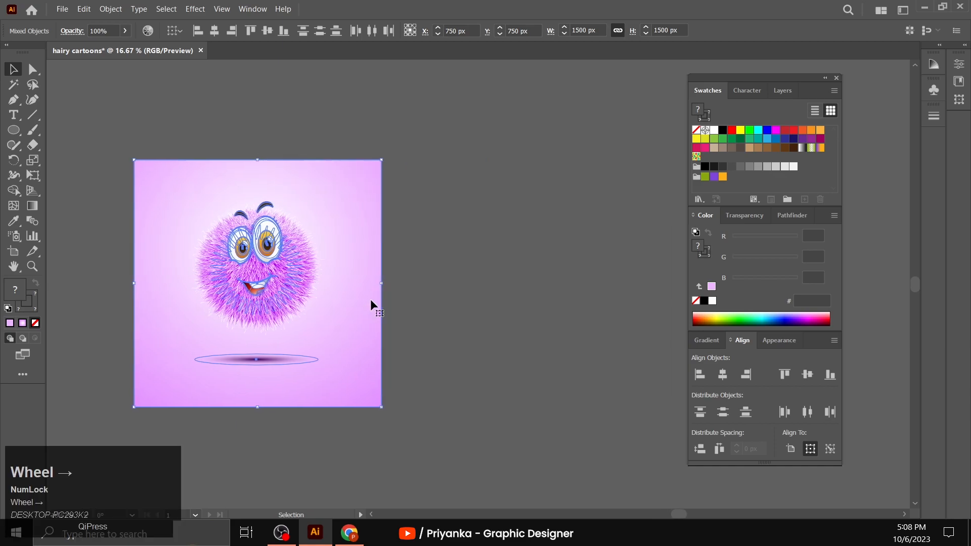
{"action": "scroll", "coordinate": [370, 299], "scroll_direction": "right", "scroll_amount": 1}
{"action": "right_click", "coordinate": [192, 292]}
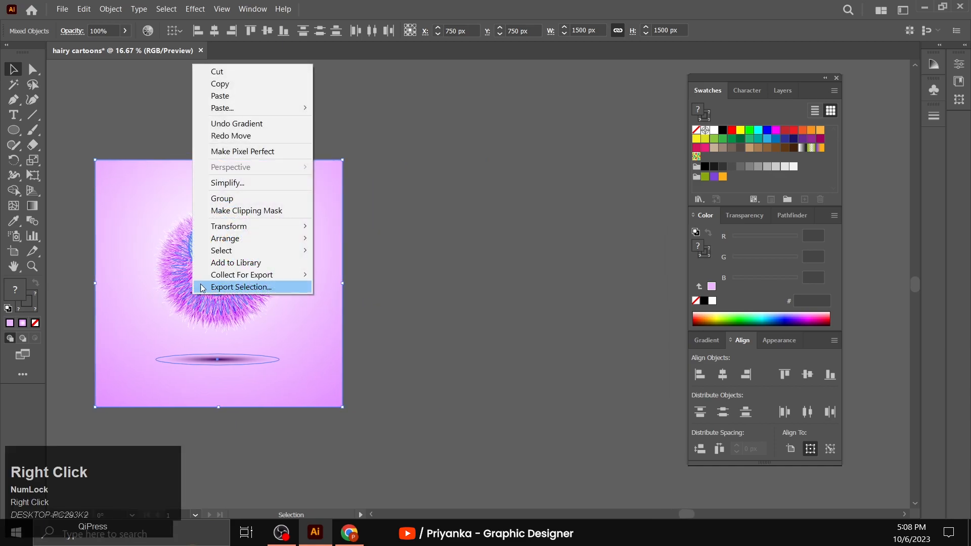
{"action": "left_click", "coordinate": [251, 201]}
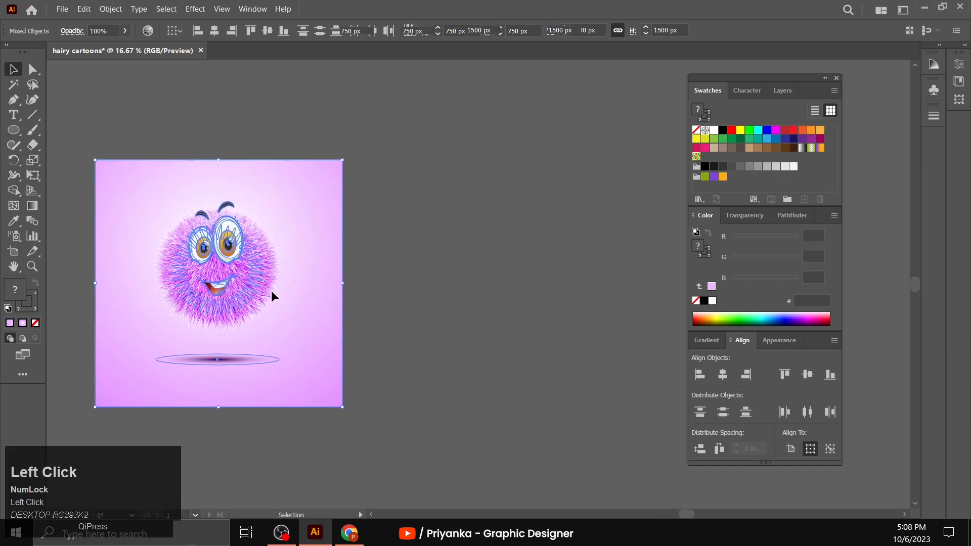
- Duplicate the complete purple artwork and place the copy just to the right of the original artboard
{"action": "key", "text": "ctrl+c"}
{"action": "key", "text": "ctrl+v"}
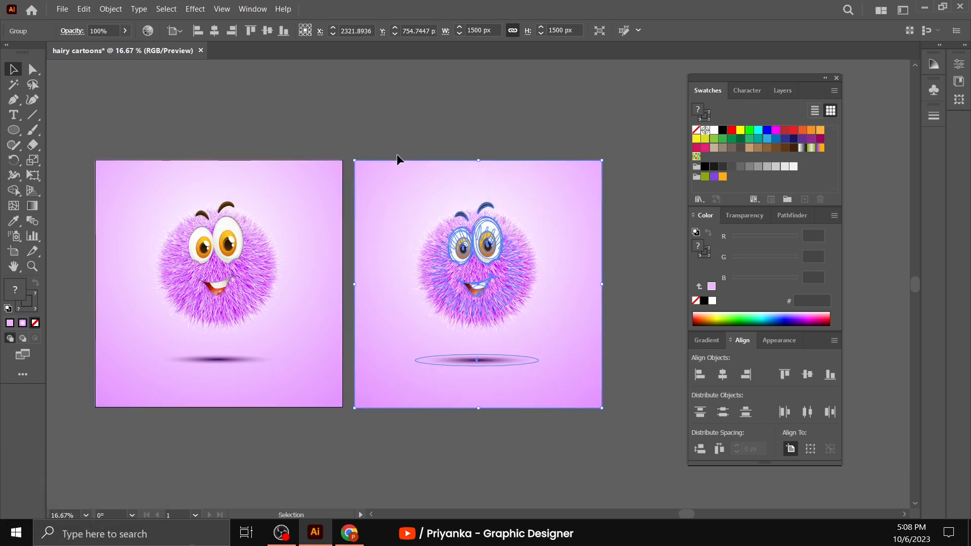
{"action": "left_click", "coordinate": [402, 123]}
{"action": "left_click", "coordinate": [466, 250]}
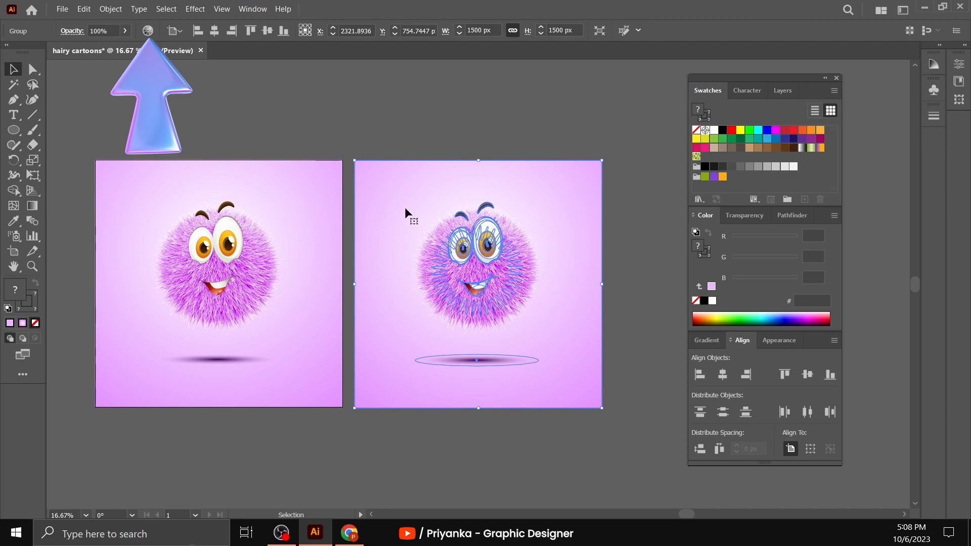
- Open the advanced Recolor Artwork options for the copied artwork and show its editable color wheel
{"action": "left_click", "coordinate": [151, 35]}
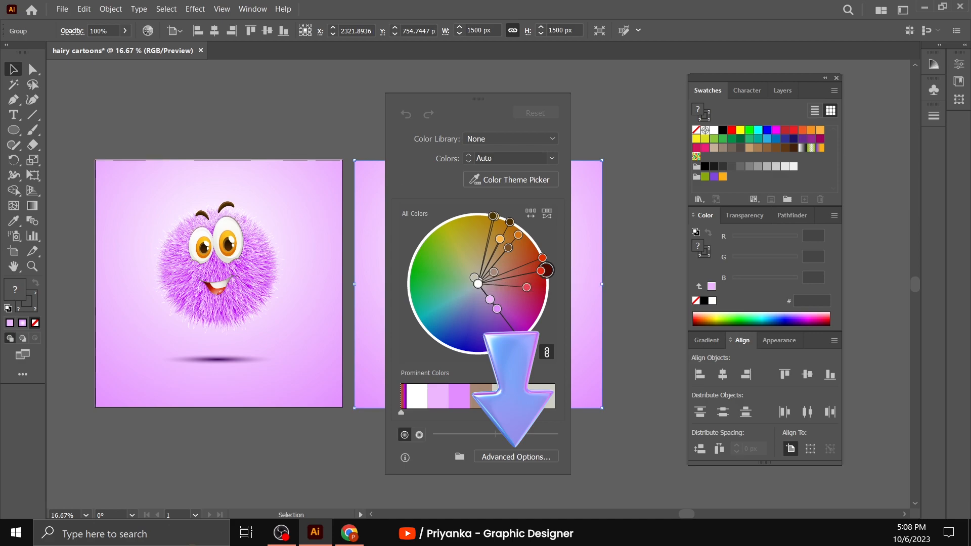
{"action": "left_click", "coordinate": [514, 456]}
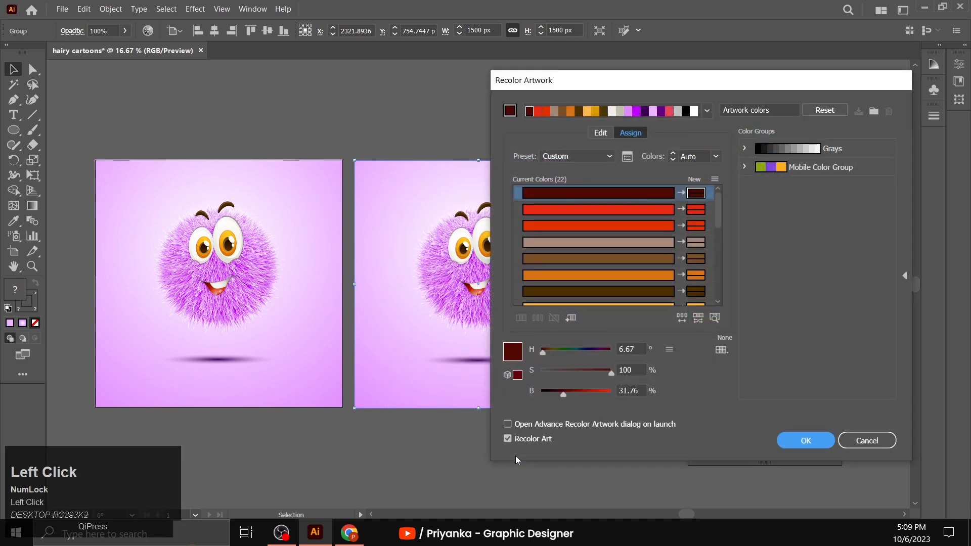
{"action": "left_click", "coordinate": [594, 134]}
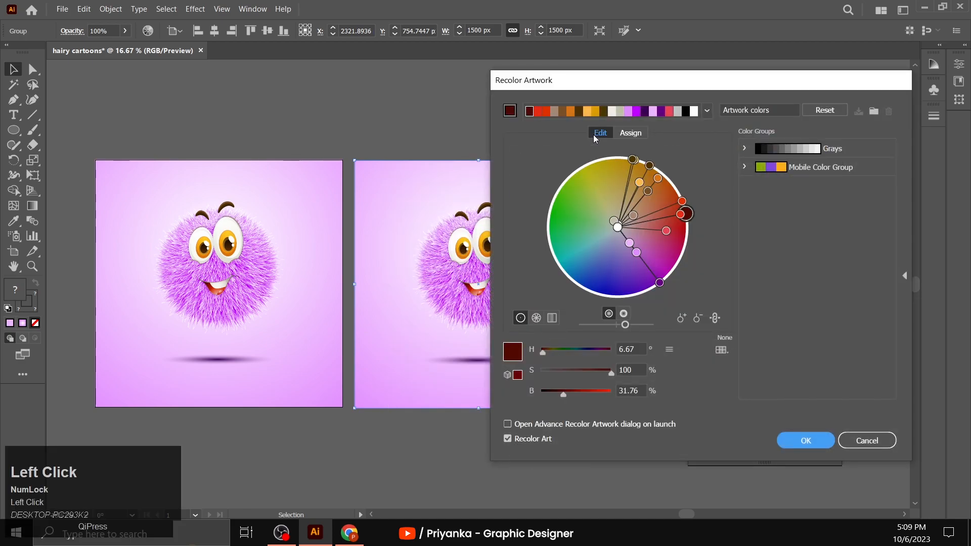
{"action": "left_click_drag", "start_coordinate": [639, 83], "coordinate": [713, 57]}
- Recolor the copied artwork to a yellow version by shifting the linked colors to a hue of 108°, and apply it
{"action": "left_click_drag", "start_coordinate": [616, 326], "coordinate": [619, 326]}
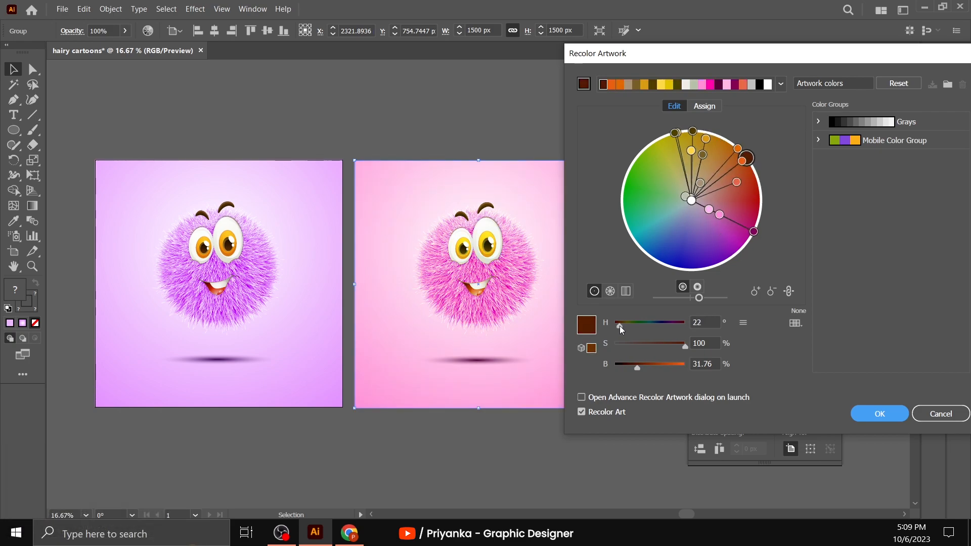
{"action": "left_click_drag", "start_coordinate": [620, 325], "coordinate": [629, 322]}
{"action": "left_click_drag", "start_coordinate": [629, 322], "coordinate": [695, 328]}
{"action": "type", "text": "28"}
{"action": "key", "text": "Tab"}
{"action": "mouse_move", "coordinate": [624, 326]}
{"action": "left_mouse_down"}
{"action": "mouse_move", "coordinate": [641, 323]}
{"action": "mouse_move", "coordinate": [630, 325]}
{"action": "left_mouse_up"}
{"action": "left_click", "coordinate": [637, 324]}
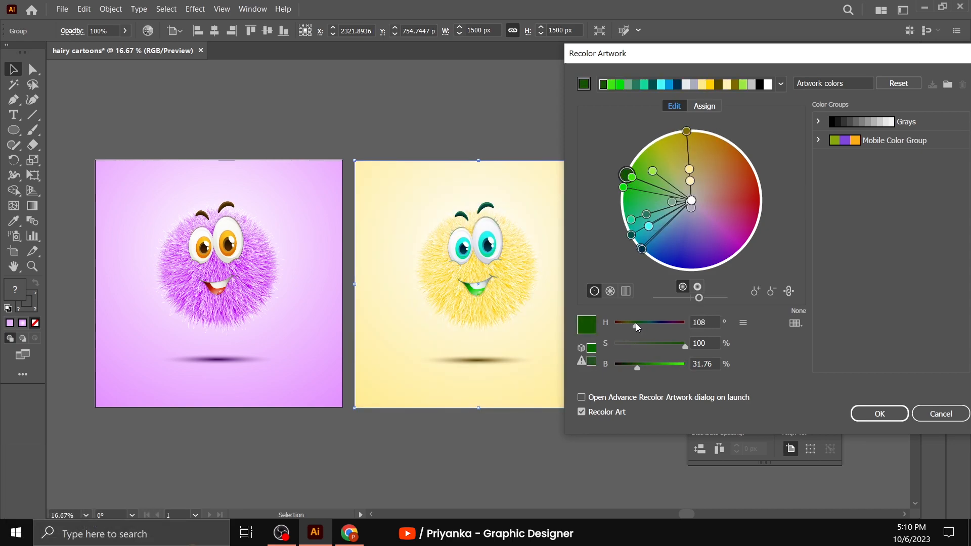
{"action": "left_click", "coordinate": [879, 413]}
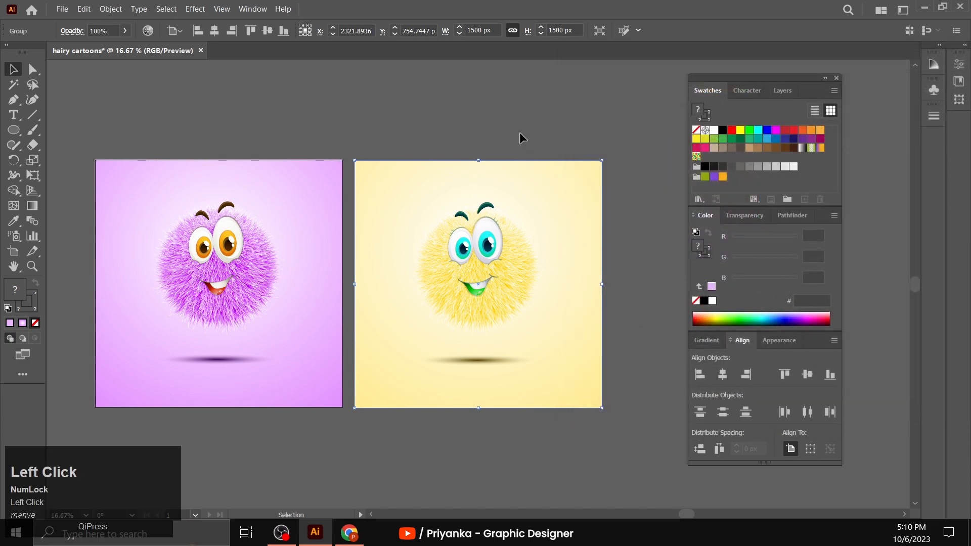
{"action": "left_click", "coordinate": [520, 132]}
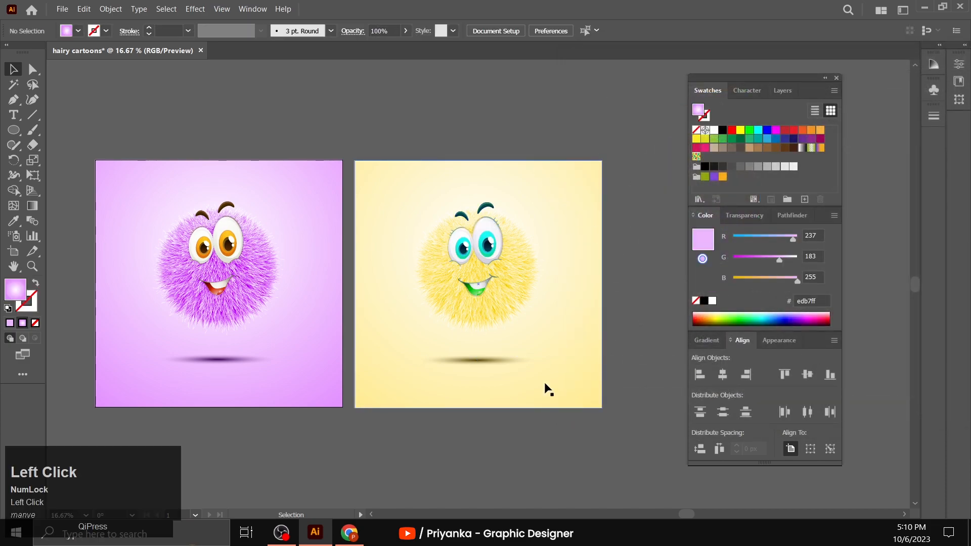
{"action": "scroll", "coordinate": [390, 472], "scroll_direction": "down", "scroll_amount": 1}
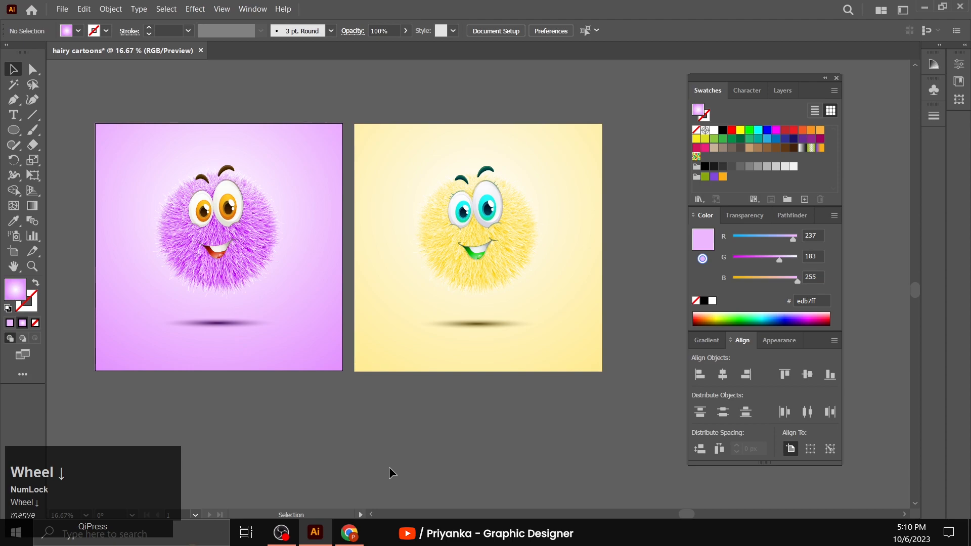
{"action": "scroll", "coordinate": [390, 468], "scroll_direction": "up", "scroll_amount": 1}
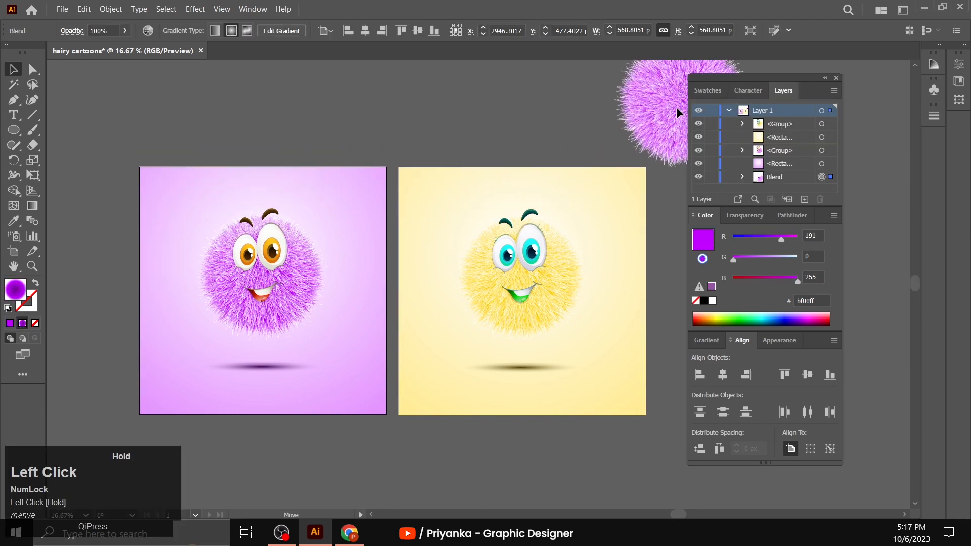
- Move the spare purple fur ball to the empty canvas to the left of the purple artwork
{"action": "left_click_drag", "start_coordinate": [675, 107], "coordinate": [671, 134]}
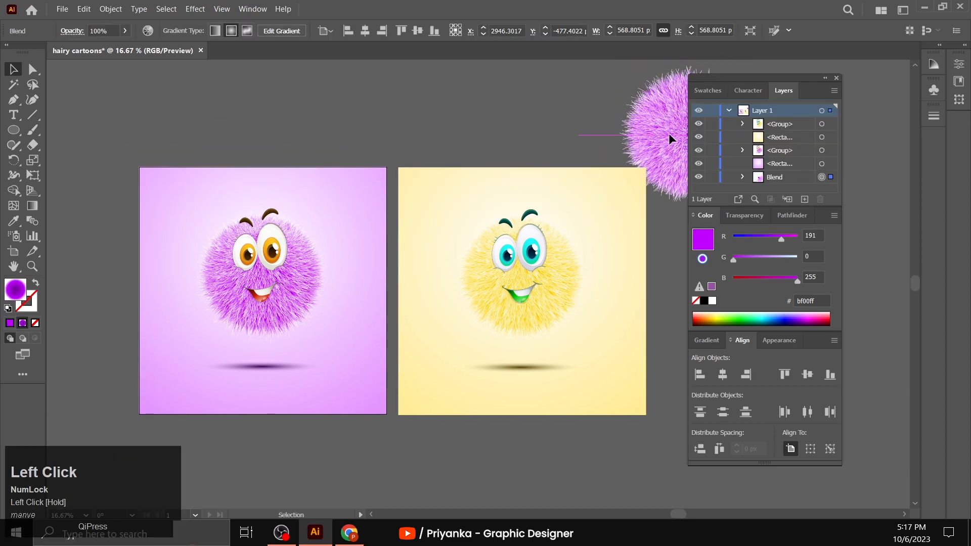
{"action": "left_click_drag", "start_coordinate": [587, 98], "coordinate": [266, 98]}
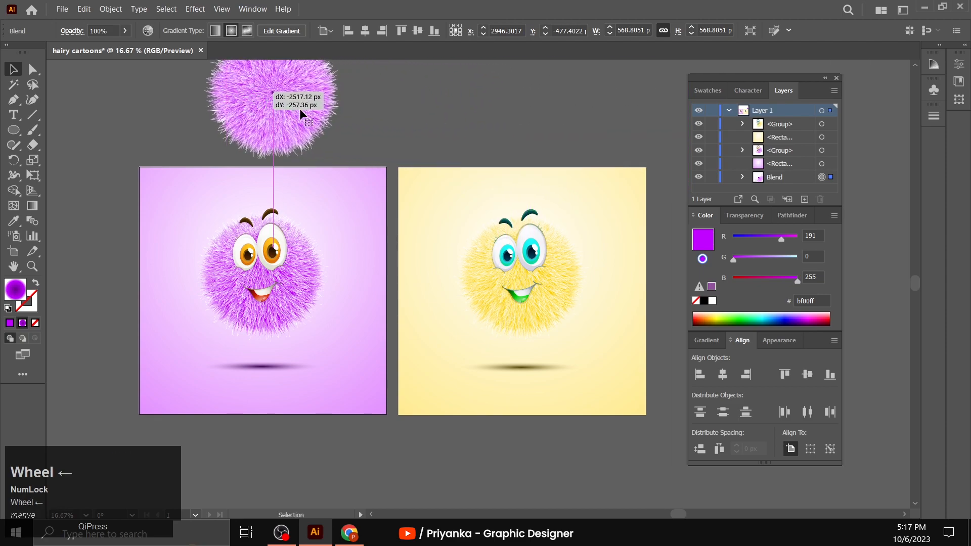
{"action": "scroll", "coordinate": [300, 109], "scroll_direction": "left", "scroll_amount": 7}
{"action": "scroll", "coordinate": [428, 105], "scroll_direction": "left", "scroll_amount": 7}
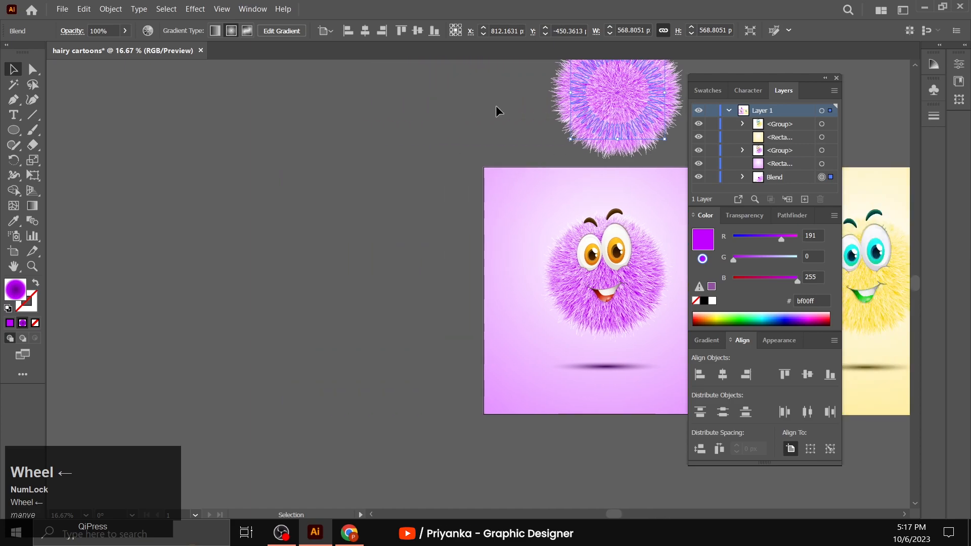
{"action": "left_click_drag", "start_coordinate": [638, 95], "coordinate": [334, 277]}
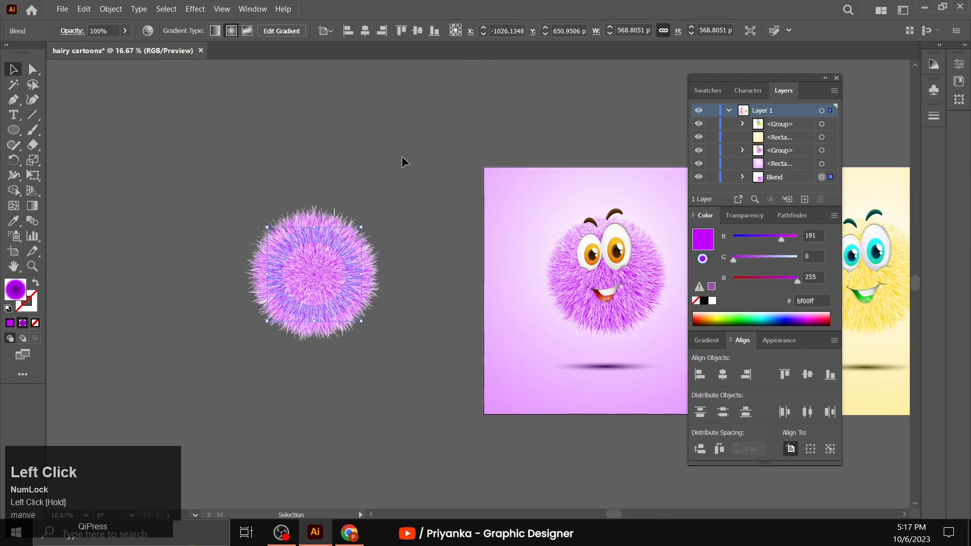
{"action": "left_click", "coordinate": [402, 156]}
- Duplicate the purple gradient background rectangle over the spare fur ball and send the copy to the back
{"action": "left_click", "coordinate": [518, 245]}
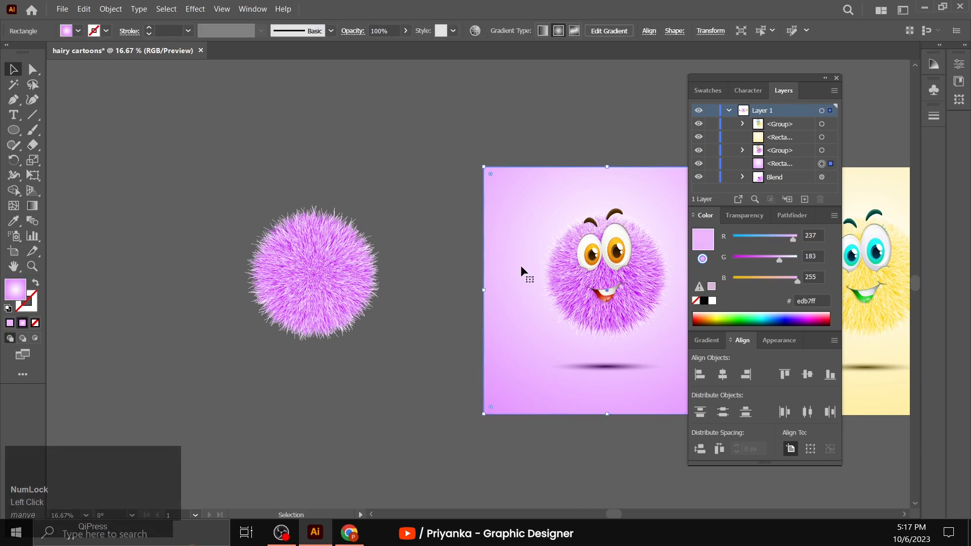
{"action": "left_click_drag", "start_coordinate": [521, 267], "coordinate": [222, 275]}
{"action": "right_click", "coordinate": [223, 274]}
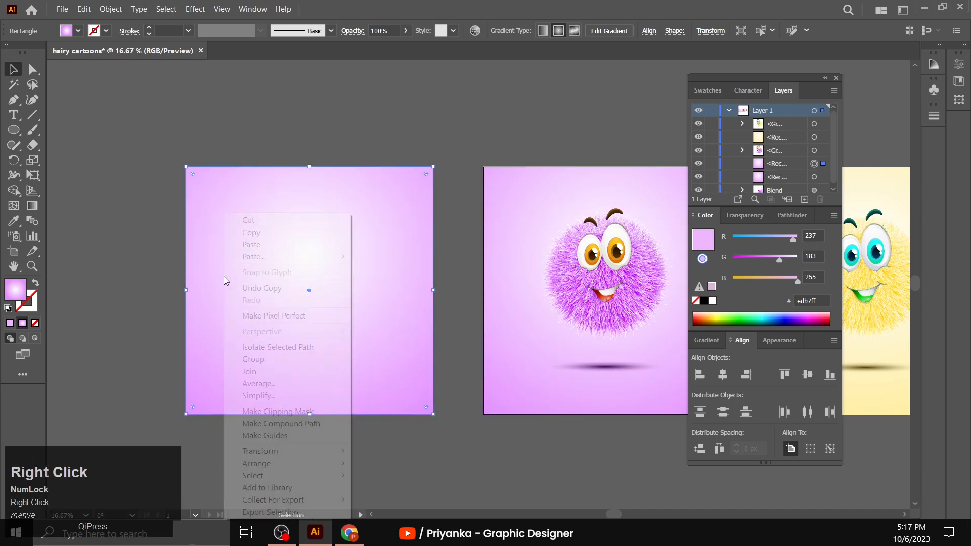
{"action": "left_click", "coordinate": [378, 494]}
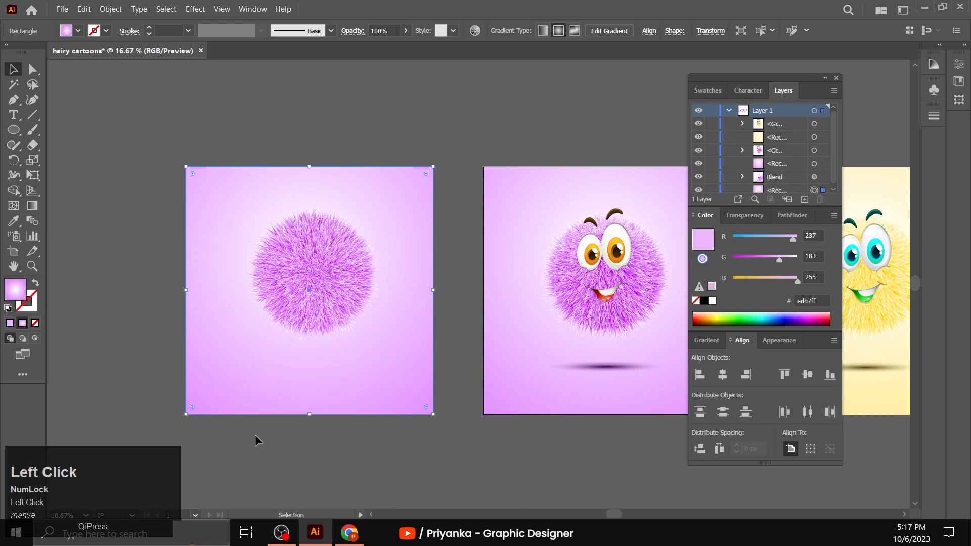
{"action": "left_click", "coordinate": [255, 435]}
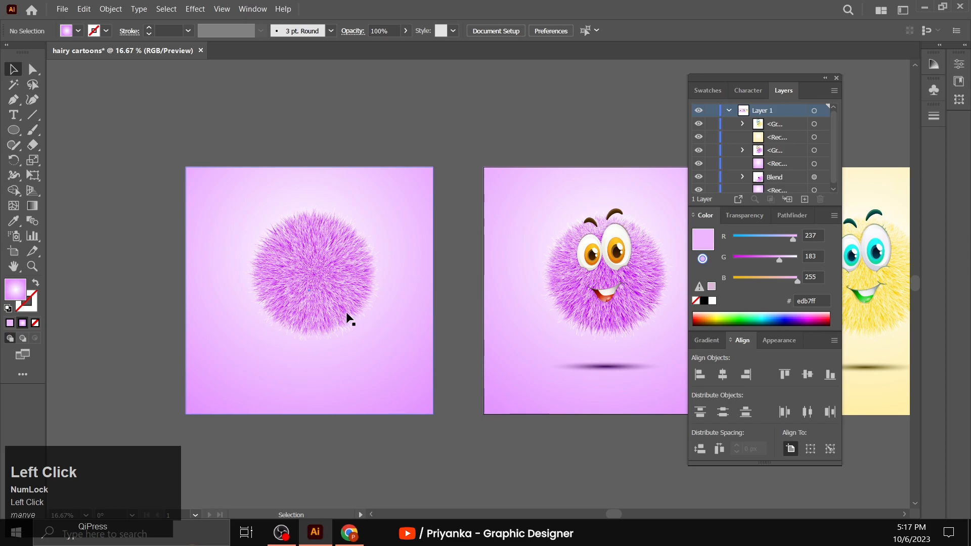
- Move the spare fur ball about 28 px left and 74 px down to the center of its background
{"action": "left_click", "coordinate": [309, 289]}
{"action": "left_click", "coordinate": [32, 267]}
{"action": "left_click", "coordinate": [380, 256]}
{"action": "scroll", "coordinate": [437, 324], "scroll_direction": "up", "scroll_amount": 1}
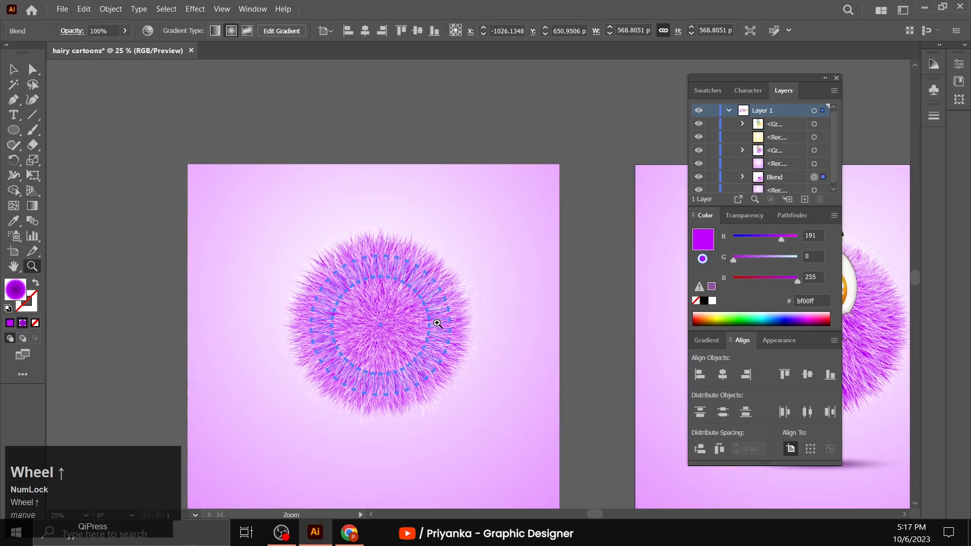
{"action": "left_click", "coordinate": [13, 69]}
{"action": "scroll", "coordinate": [223, 354], "scroll_direction": "down", "scroll_amount": 1}
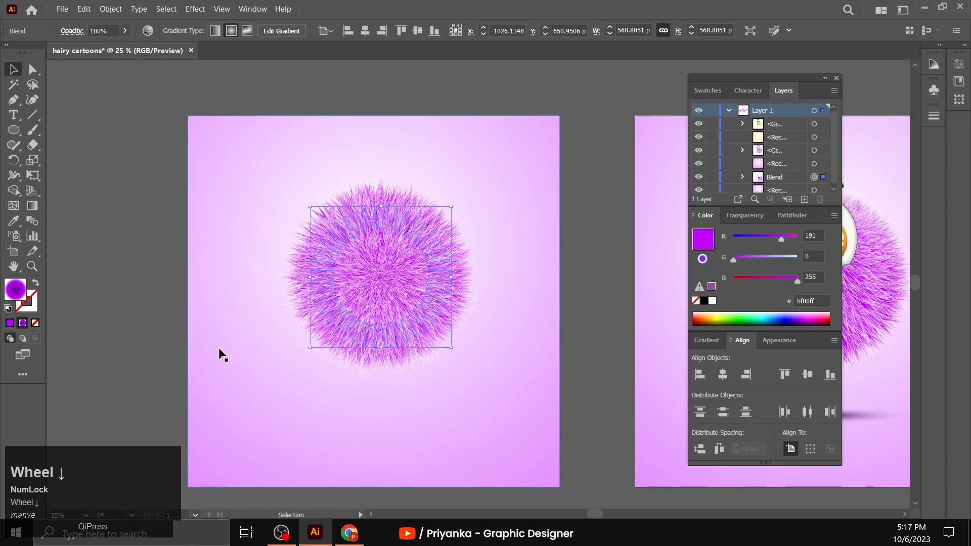
{"action": "left_click_drag", "start_coordinate": [381, 268], "coordinate": [375, 286]}
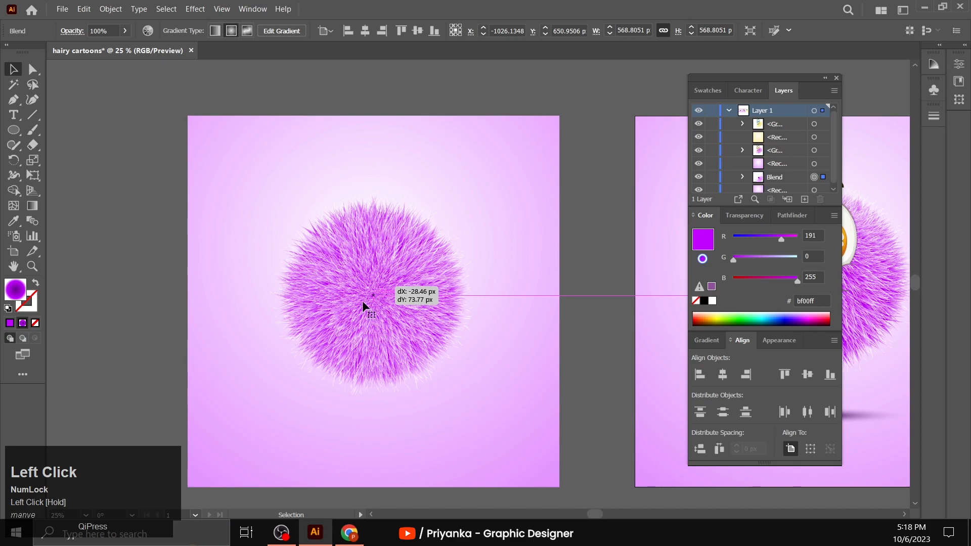
{"action": "left_click_drag", "start_coordinate": [363, 305], "coordinate": [363, 306]}
- Isolate the fur blend, move its center path straight up to form a teardrop shape, and leave isolation mode
{"action": "right_click", "coordinate": [363, 305]}
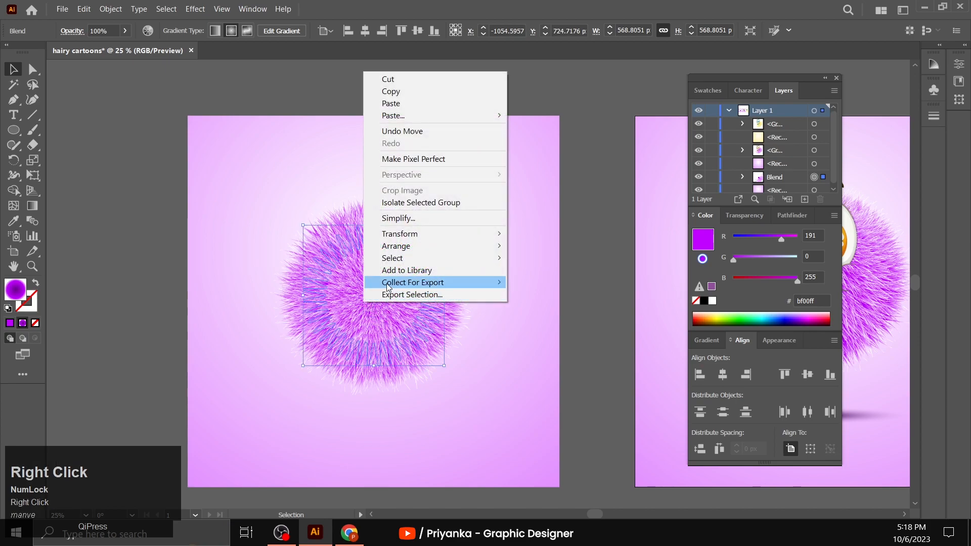
{"action": "left_click", "coordinate": [416, 205]}
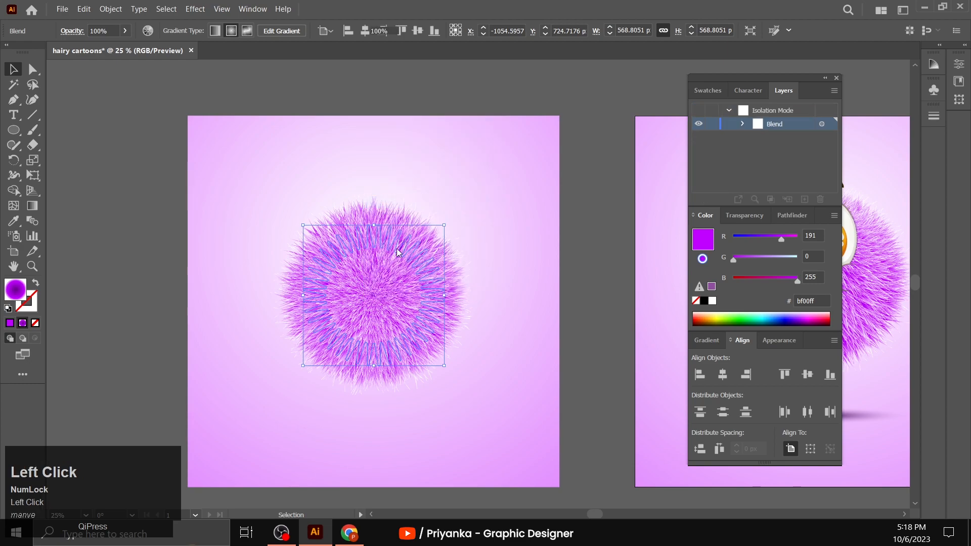
{"action": "double_click", "coordinate": [374, 297]}
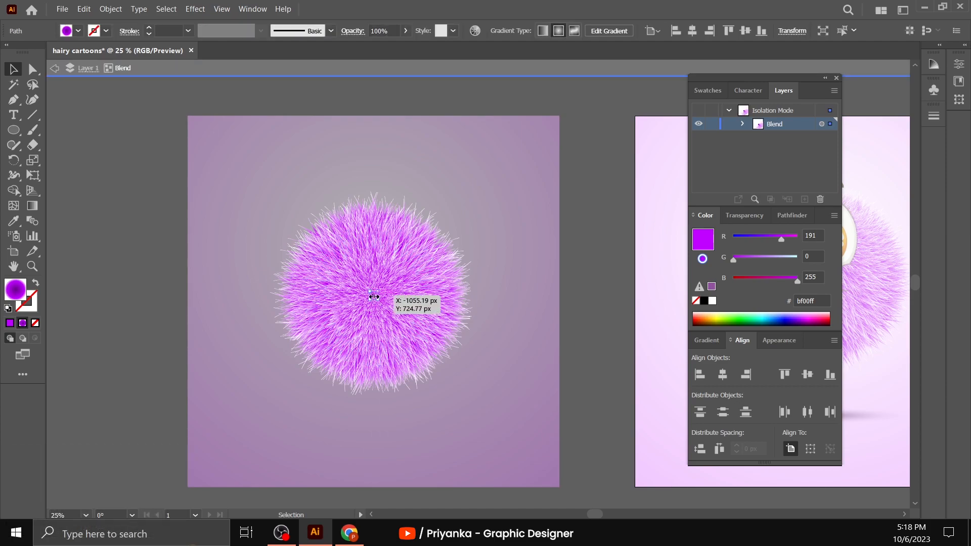
{"action": "left_click_drag", "start_coordinate": [373, 297], "coordinate": [371, 148]}
{"action": "left_click_drag", "start_coordinate": [395, 179], "coordinate": [395, 180]}
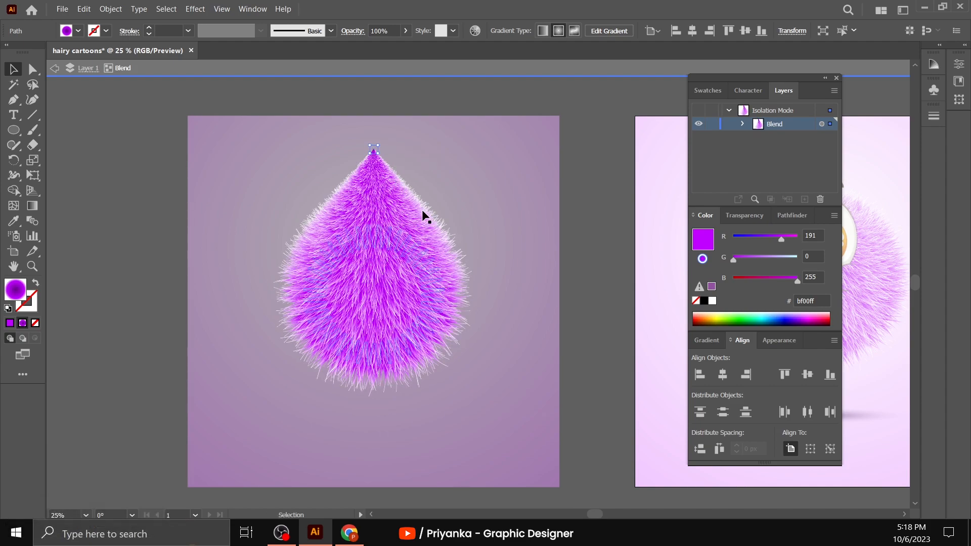
{"action": "double_click", "coordinate": [139, 267]}
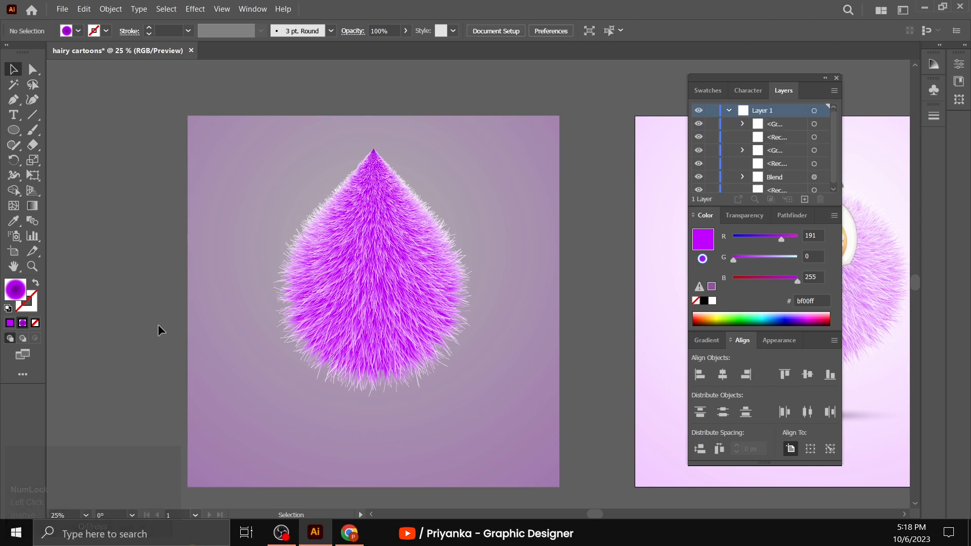
{"action": "scroll", "coordinate": [155, 321], "scroll_direction": "down", "scroll_amount": 2}
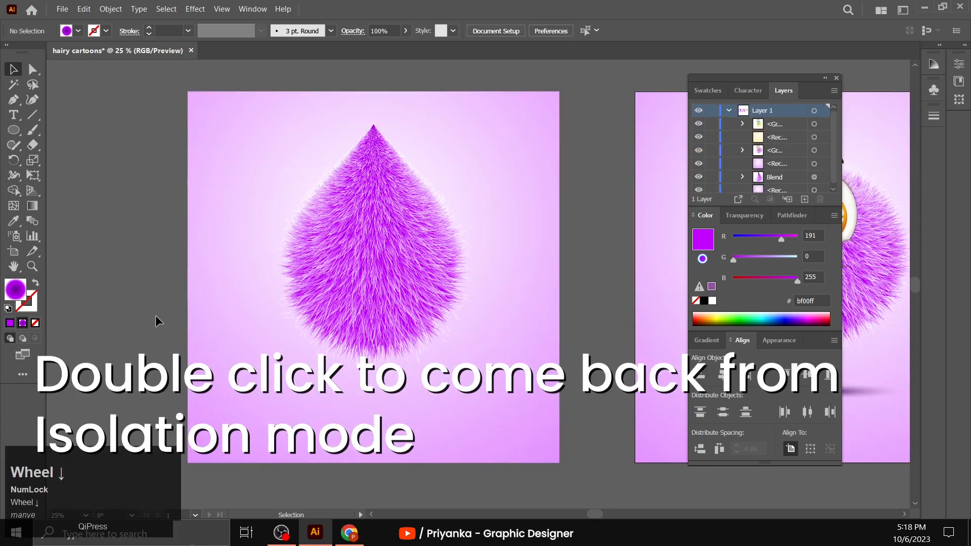
{"action": "scroll", "coordinate": [156, 321], "scroll_direction": "up", "scroll_amount": 1}
- Ungroup the original round character so that its face, fur and shadow are separate objects
{"action": "key", "text": "z"}
{"action": "left_click", "coordinate": [400, 270], "text": "alt"}
{"action": "scroll", "coordinate": [400, 273], "scroll_direction": "right", "scroll_amount": 4}
{"action": "scroll", "coordinate": [400, 272], "scroll_direction": "right", "scroll_amount": 5}
{"action": "left_click", "coordinate": [15, 71]}
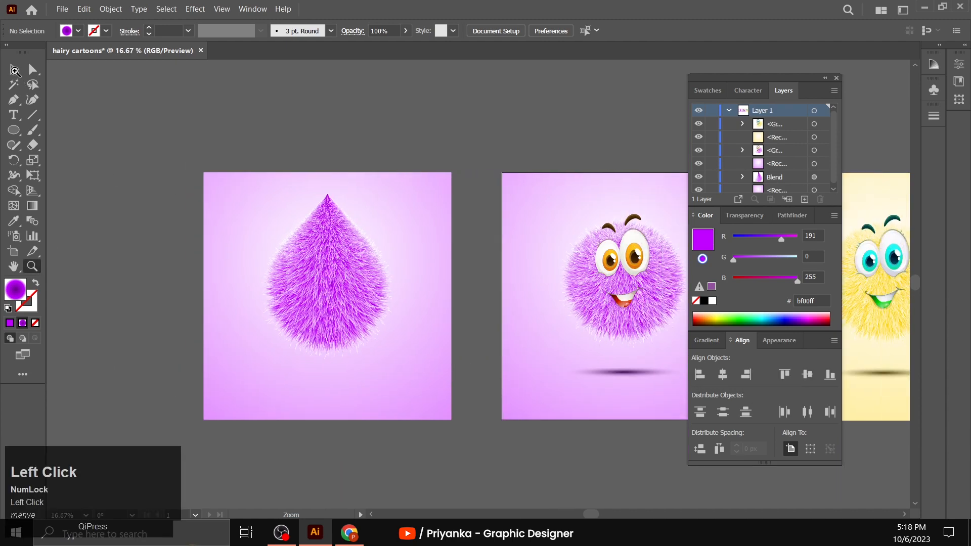
{"action": "right_click", "coordinate": [569, 374]}
{"action": "left_click", "coordinate": [596, 284]}
{"action": "left_click", "coordinate": [438, 271]}
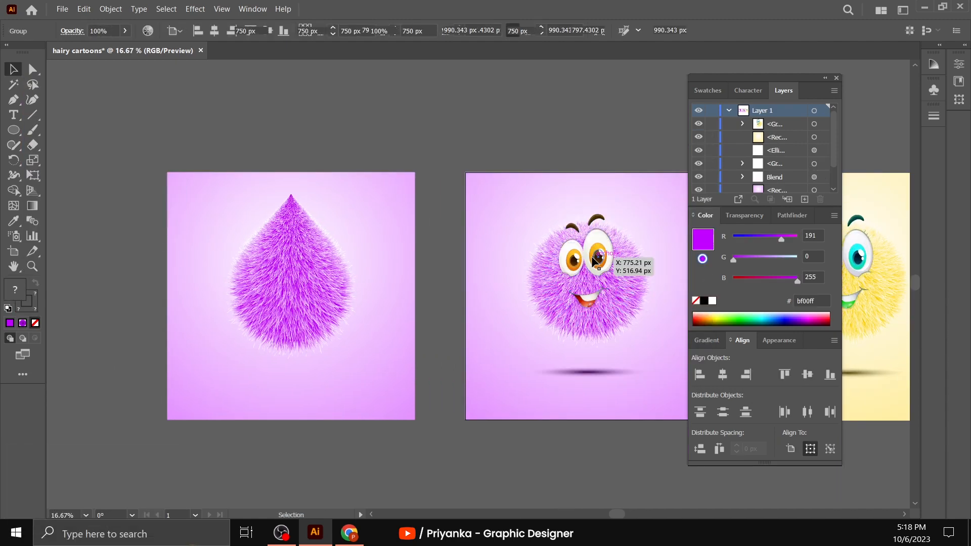
- Copy the round character's face and shadow and place the duplicates on and below the teardrop fur shape
{"action": "left_click", "coordinate": [591, 256]}
{"action": "left_click", "coordinate": [585, 375], "text": "shift"}
{"action": "left_click_drag", "start_coordinate": [571, 254], "coordinate": [287, 260]}
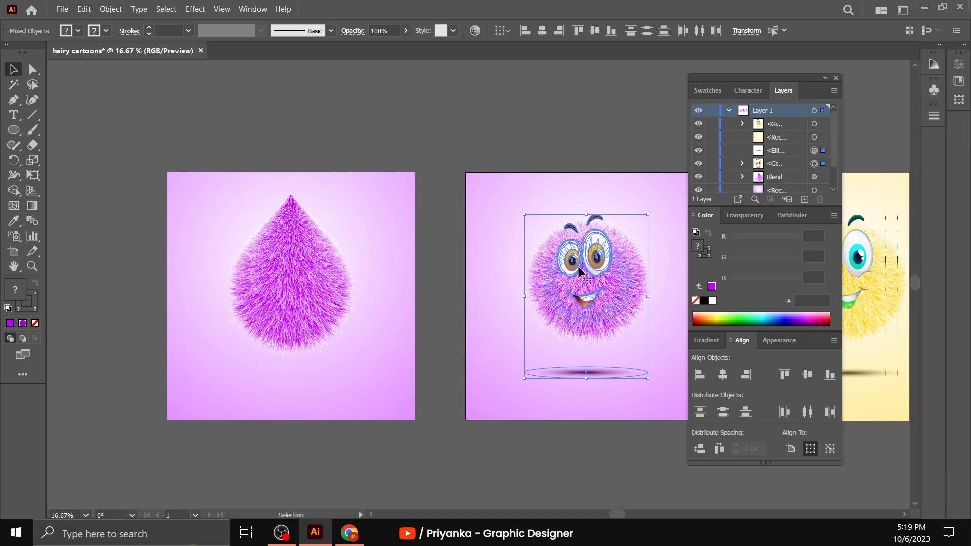
{"action": "key", "text": "ctrl+c"}
{"action": "left_click_drag", "start_coordinate": [574, 263], "coordinate": [291, 277]}
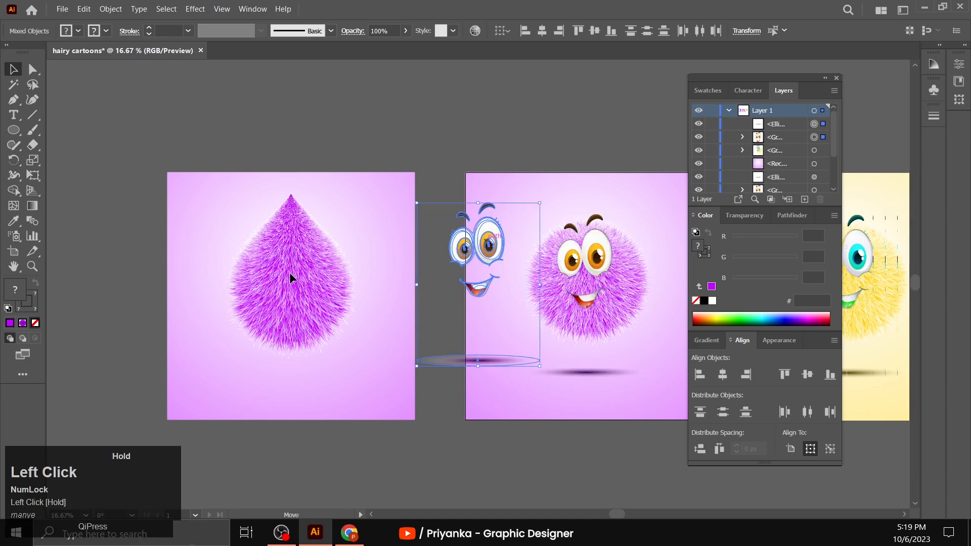
{"action": "left_click_drag", "start_coordinate": [475, 249], "coordinate": [290, 266]}
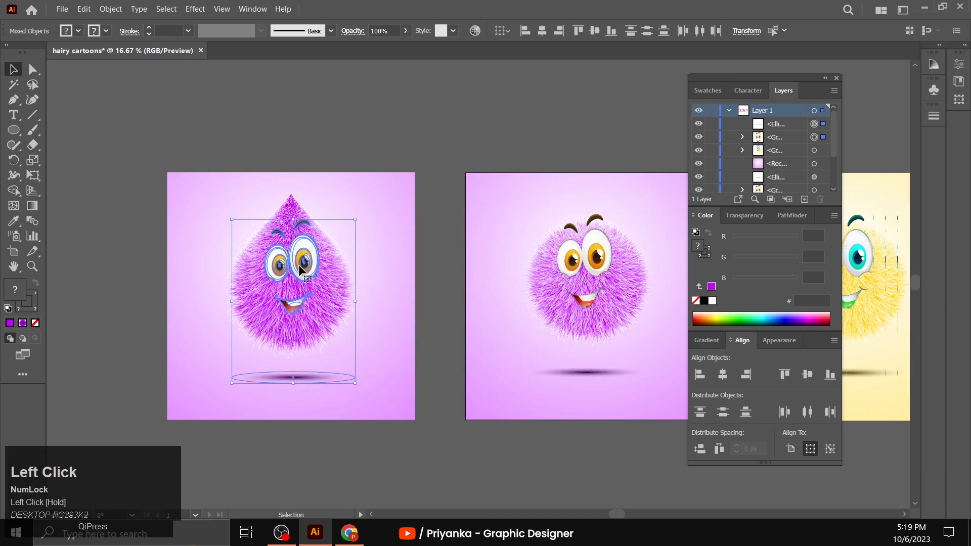
{"action": "left_click", "coordinate": [119, 273]}
- Nudge the copied face and shadow slightly up and left to fit the teardrop character
{"action": "left_click", "coordinate": [32, 267]}
{"action": "left_click", "coordinate": [62, 293]}
{"action": "scroll", "coordinate": [62, 288], "scroll_direction": "up", "scroll_amount": 1}
{"action": "left_click", "coordinate": [13, 69]}
{"action": "scroll", "coordinate": [101, 283], "scroll_direction": "down", "scroll_amount": 2}
{"action": "left_click_drag", "start_coordinate": [418, 229], "coordinate": [410, 222]}
{"action": "left_click", "coordinate": [152, 273]}
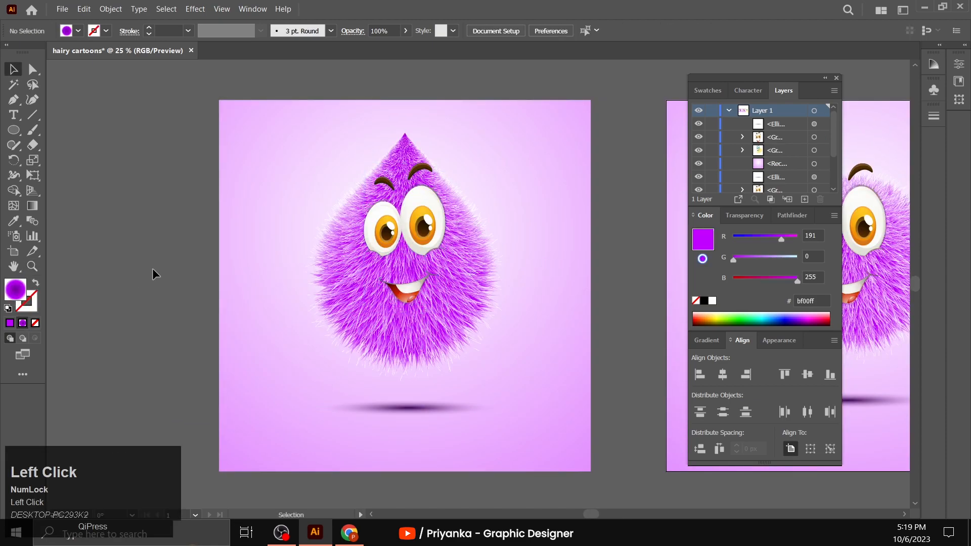
- Group the copied face with the teardrop fur shape
{"action": "left_click", "coordinate": [453, 311]}
{"action": "right_click", "coordinate": [454, 311]}
{"action": "left_click", "coordinate": [458, 335]}
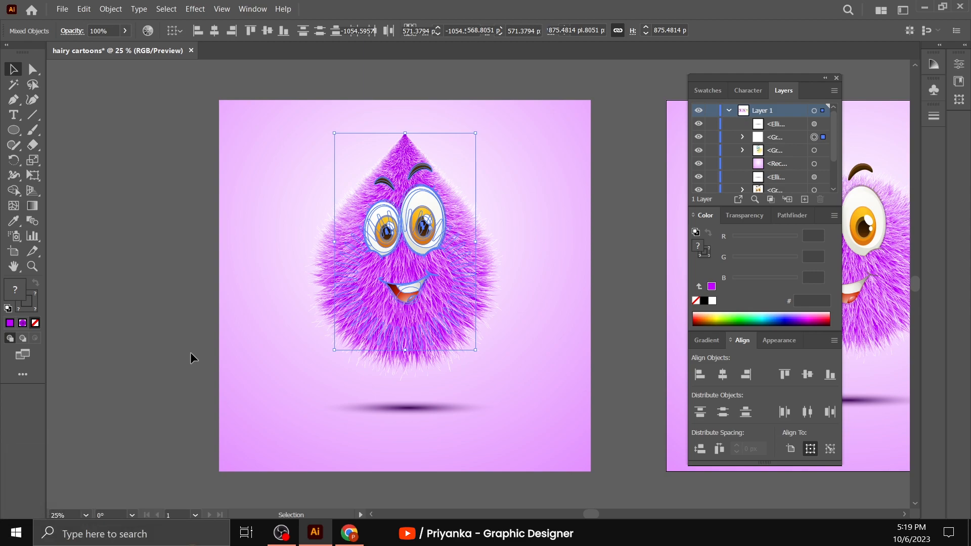
- Align the shadow and the teardrop character on their horizontal centers
{"action": "left_click", "coordinate": [429, 407], "text": "shift"}
{"action": "left_click", "coordinate": [457, 288]}
{"action": "left_click", "coordinate": [722, 376]}
{"action": "left_click", "coordinate": [613, 361]}
- Group the teardrop character with its shadow and center the group vertically on the square background
{"action": "left_click", "coordinate": [436, 407]}
{"action": "left_click", "coordinate": [434, 324], "text": "shift"}
{"action": "right_click", "coordinate": [420, 296]}
{"action": "left_click", "coordinate": [461, 201]}
{"action": "left_click", "coordinate": [572, 287], "text": "shift"}
{"action": "left_click", "coordinate": [807, 374]}
{"action": "left_click", "coordinate": [615, 286]}
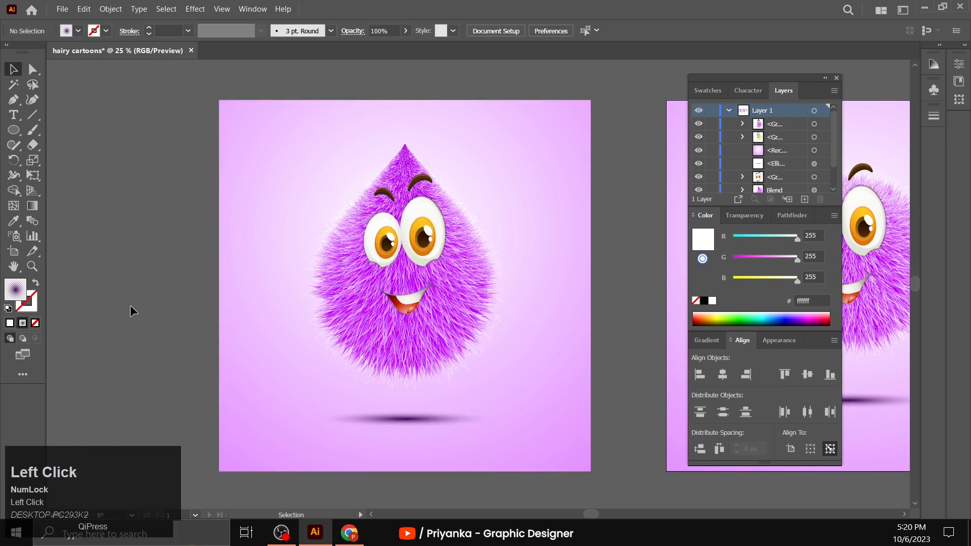
- Reposition the radial gradient on the teardrop character's square background so its bright center sits behind the face
{"action": "key", "text": "z"}
{"action": "left_click", "coordinate": [537, 311], "text": "alt"}
{"action": "scroll", "coordinate": [435, 319], "scroll_direction": "right", "scroll_amount": 5}
{"action": "scroll", "coordinate": [404, 320], "scroll_direction": "left", "scroll_amount": 1}
{"action": "key", "text": "v"}
{"action": "scroll", "coordinate": [151, 311], "scroll_direction": "down", "scroll_amount": 1}
{"action": "left_click", "coordinate": [174, 298]}
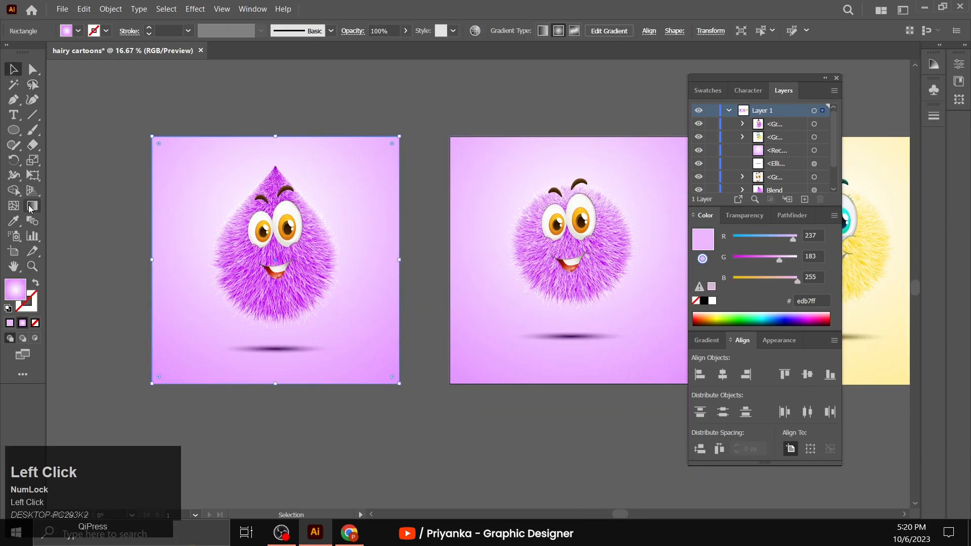
{"action": "left_click", "coordinate": [32, 206]}
{"action": "left_click_drag", "start_coordinate": [273, 244], "coordinate": [276, 282]}
{"action": "left_click", "coordinate": [494, 90]}
{"action": "key", "text": "ctrl+z"}
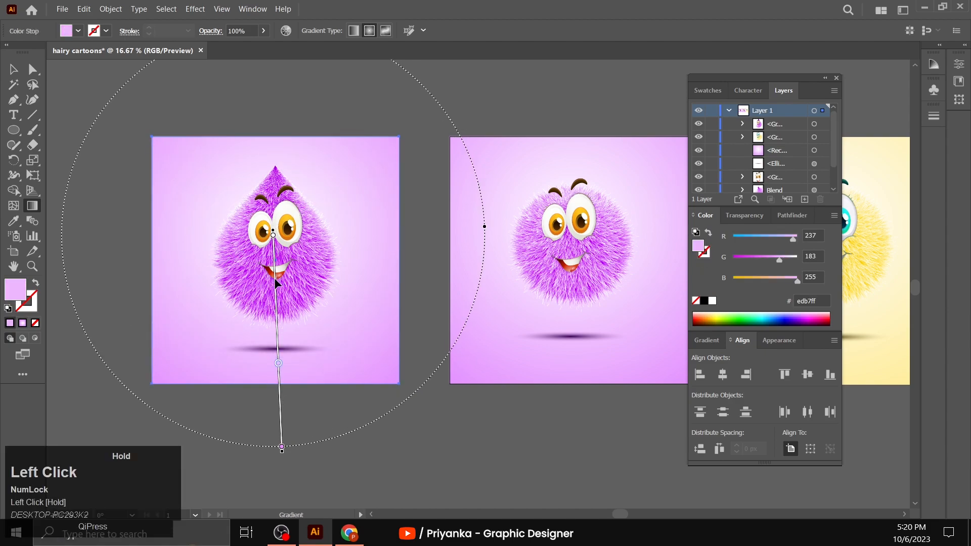
{"action": "key", "text": "v"}
{"action": "left_click", "coordinate": [117, 177]}
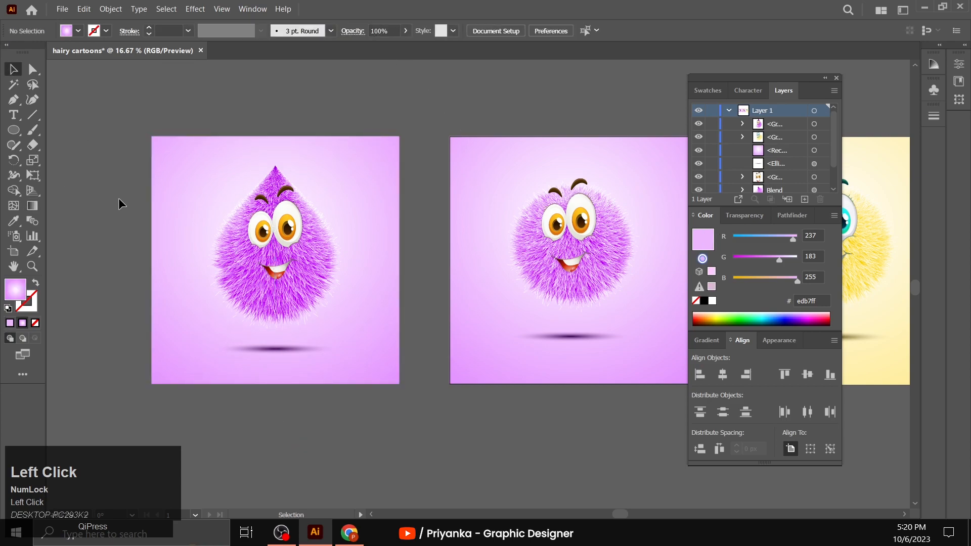
- Nudge the teardrop character together with its background very slightly to the right
{"action": "left_click", "coordinate": [293, 301]}
{"action": "left_click_drag", "start_coordinate": [283, 254], "coordinate": [285, 254]}
{"action": "left_click", "coordinate": [262, 109]}
- Open the advanced Recolor Artwork settings in color wheel editing for the teardrop character, its shadow and background
{"action": "left_click_drag", "start_coordinate": [122, 162], "coordinate": [357, 319]}
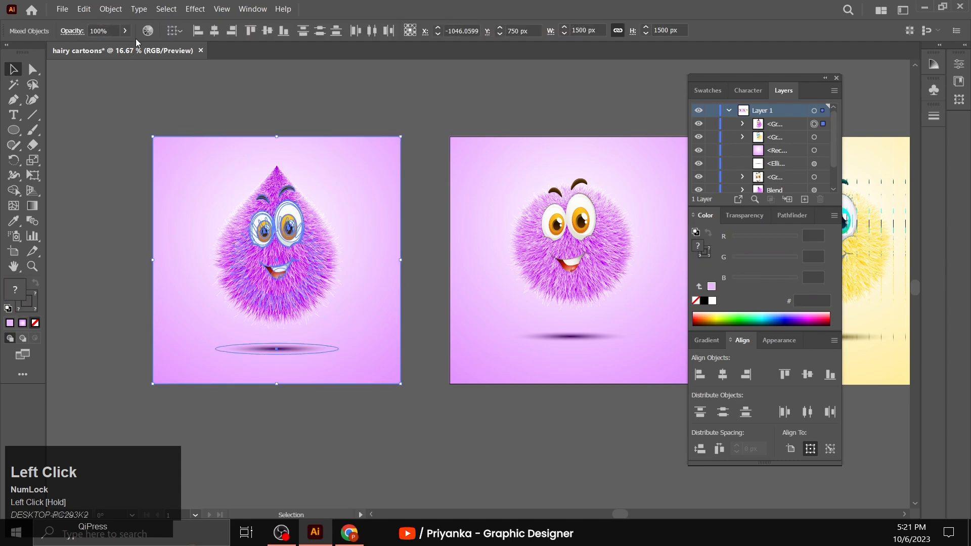
{"action": "left_click", "coordinate": [154, 35]}
{"action": "left_click", "coordinate": [488, 456]}
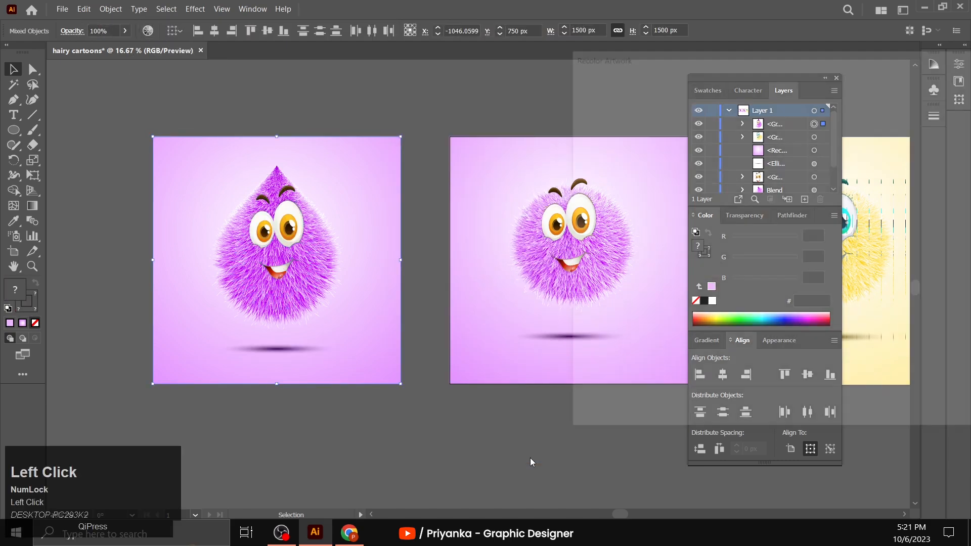
{"action": "left_click", "coordinate": [674, 106]}
{"action": "left_click_drag", "start_coordinate": [717, 58], "coordinate": [583, 68]}
- Recolor the whole teardrop artwork pink by setting the hue to 23°, and apply the change
{"action": "left_click_drag", "start_coordinate": [488, 333], "coordinate": [487, 333]}
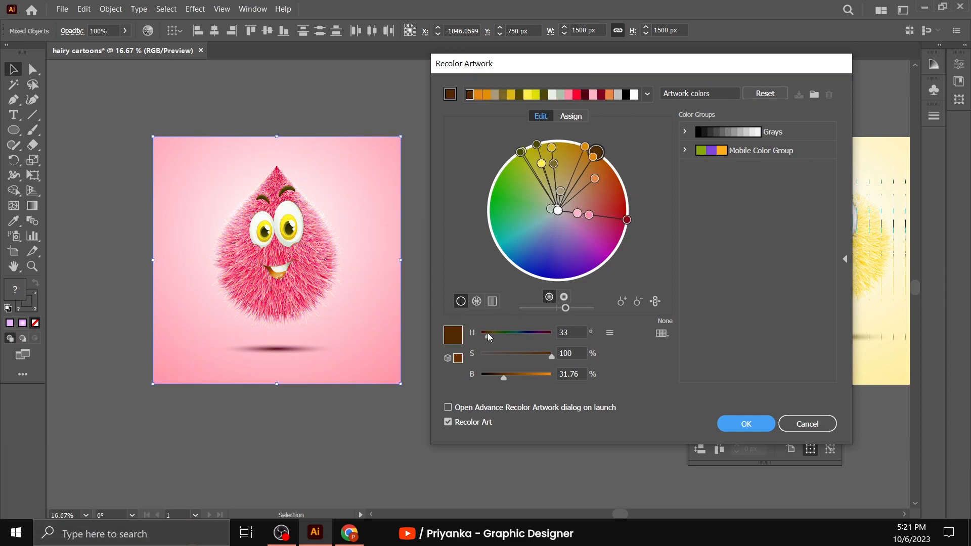
{"action": "left_click", "coordinate": [558, 332]}
{"action": "type", "text": "23"}
{"action": "left_click", "coordinate": [577, 353]}
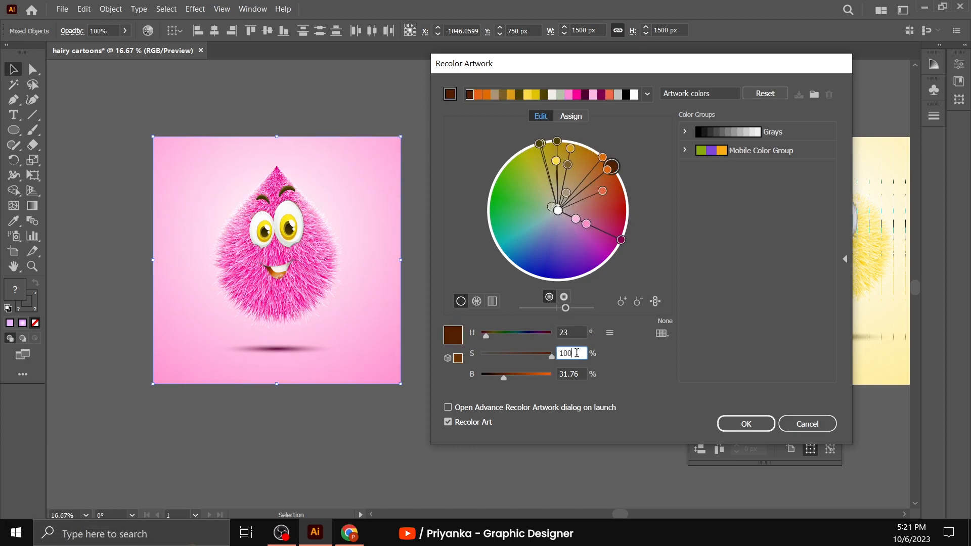
{"action": "left_click", "coordinate": [742, 422]}
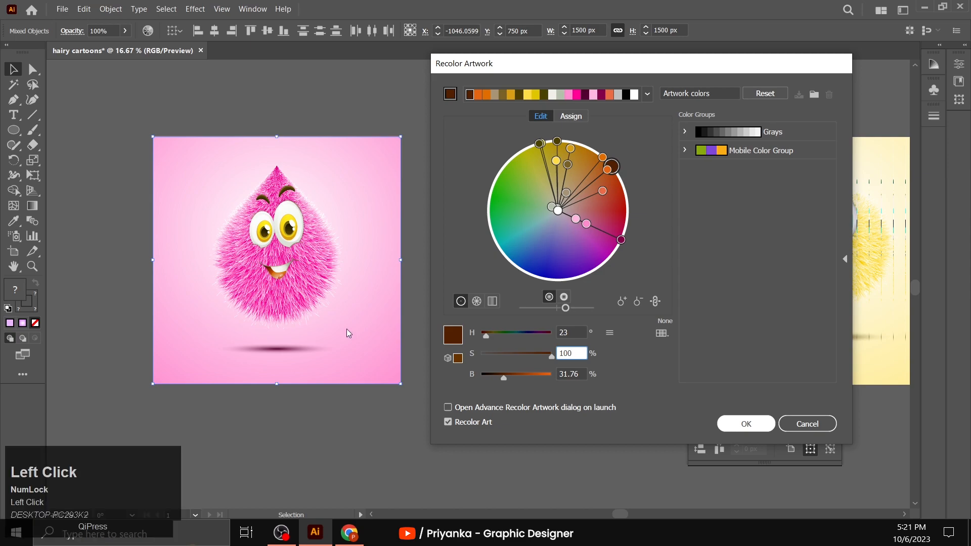
{"action": "left_click", "coordinate": [254, 410]}
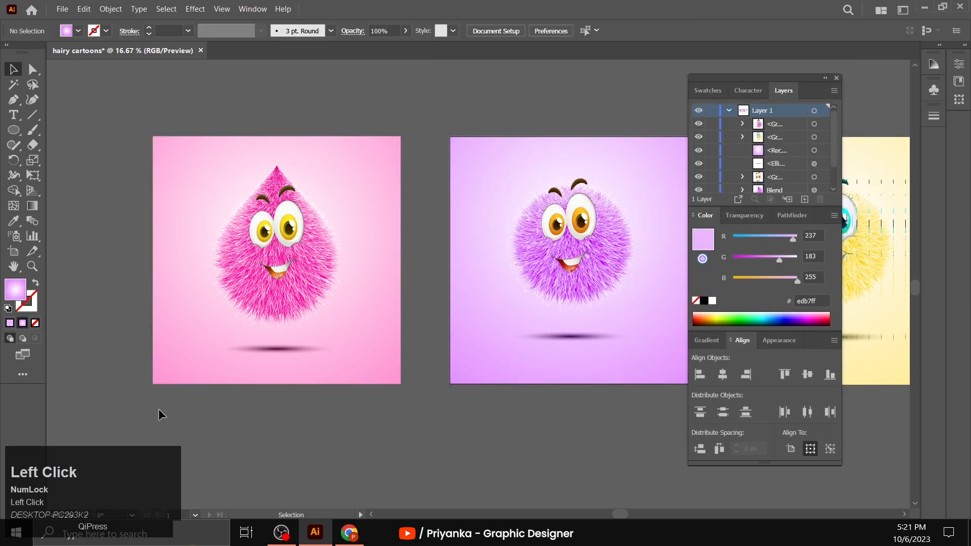
- Examine the recolored pink teardrop character's face and fur up close, and compare it with the other characters
{"action": "scroll", "coordinate": [68, 240], "scroll_direction": "up", "scroll_amount": 1}
{"action": "left_click", "coordinate": [34, 268]}
{"action": "left_click", "coordinate": [324, 255]}
{"action": "left_click", "coordinate": [448, 331]}
{"action": "scroll", "coordinate": [518, 402], "scroll_direction": "up", "scroll_amount": 3}
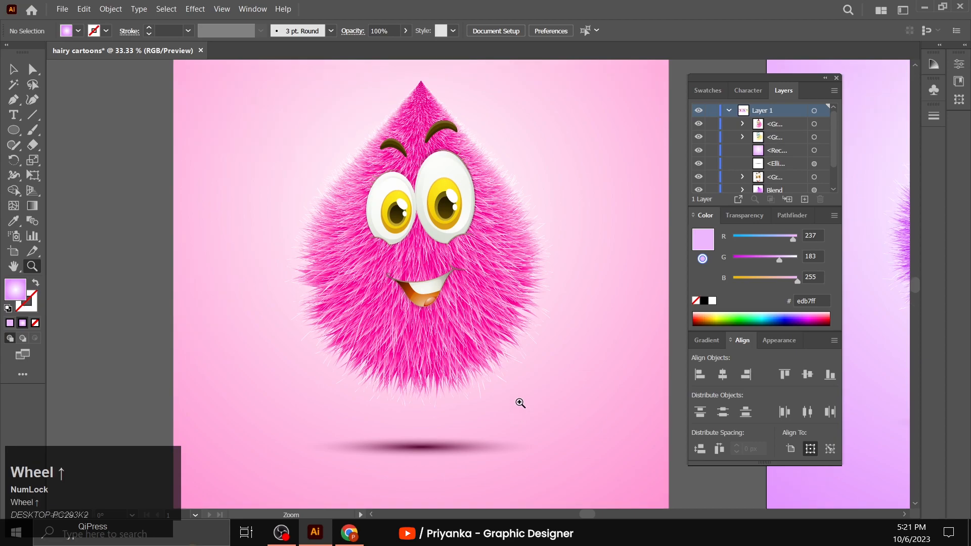
{"action": "left_click", "coordinate": [512, 356]}
{"action": "left_click", "coordinate": [512, 356]}
{"action": "scroll", "coordinate": [513, 357], "scroll_direction": "up", "scroll_amount": 3}
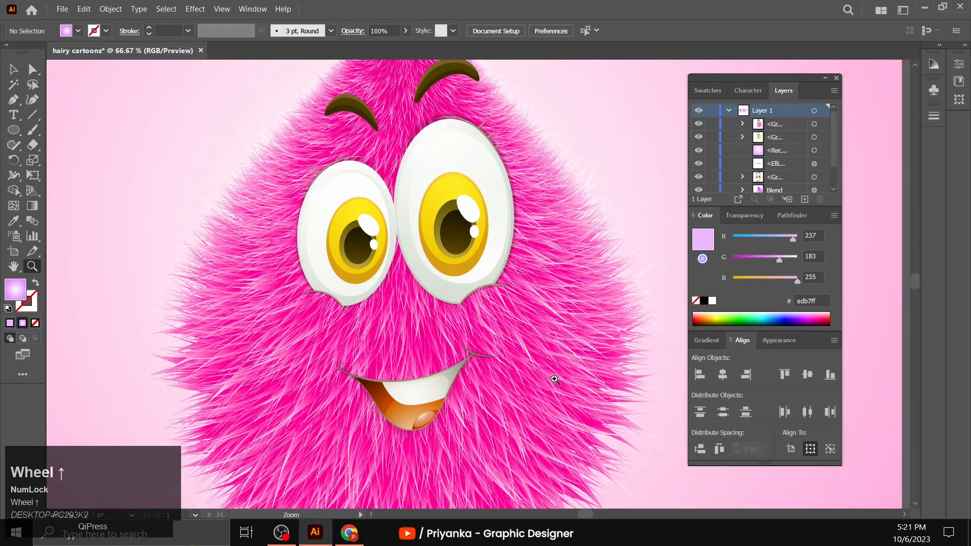
{"action": "left_click", "coordinate": [561, 358], "text": "alt"}
{"action": "left_click", "coordinate": [561, 358], "text": "alt"}
{"action": "left_click", "coordinate": [561, 358], "text": "alt"}
{"action": "left_click", "coordinate": [561, 358], "text": "alt"}
{"action": "left_click", "coordinate": [562, 358], "text": "alt"}
{"action": "scroll", "coordinate": [561, 377], "scroll_direction": "up", "scroll_amount": 3}
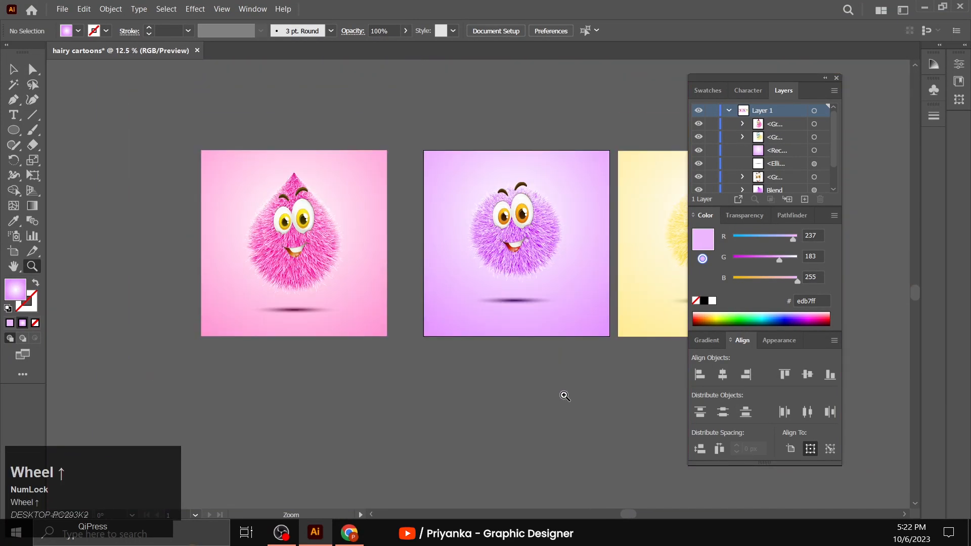